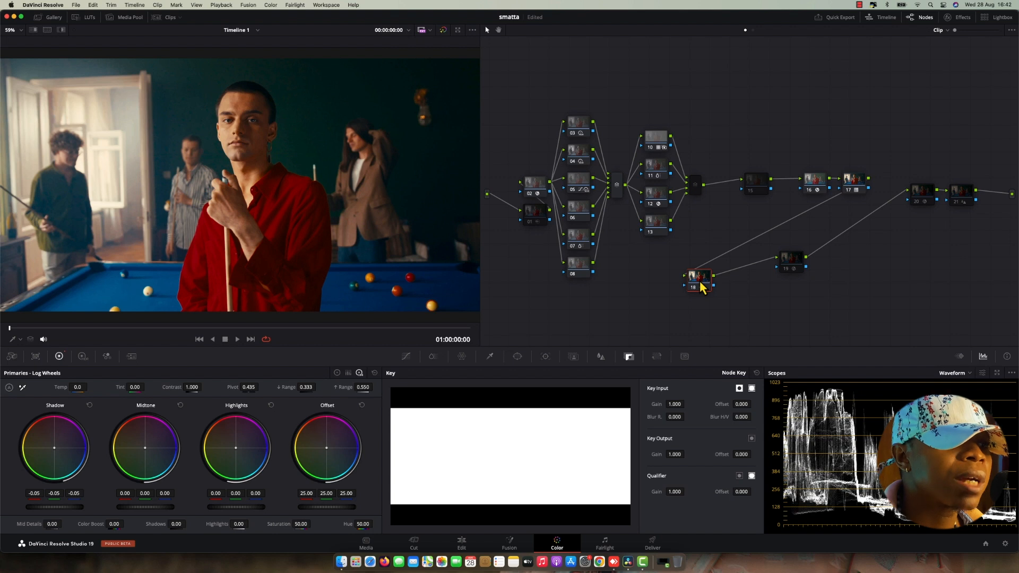
- Set node 18's composite mode to Luminosity and preview the graded image full screen
right_click(693, 280)
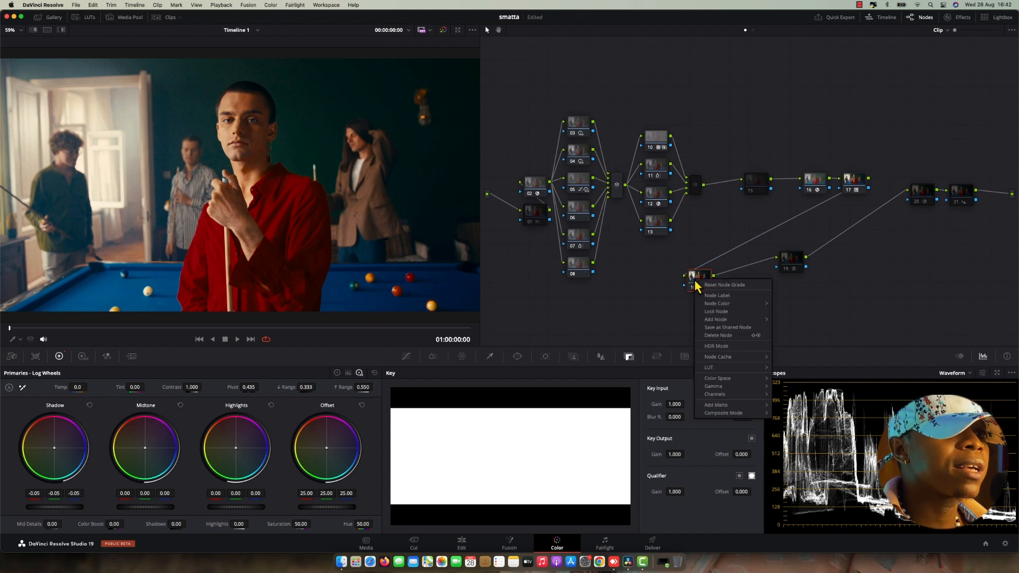
click(692, 261)
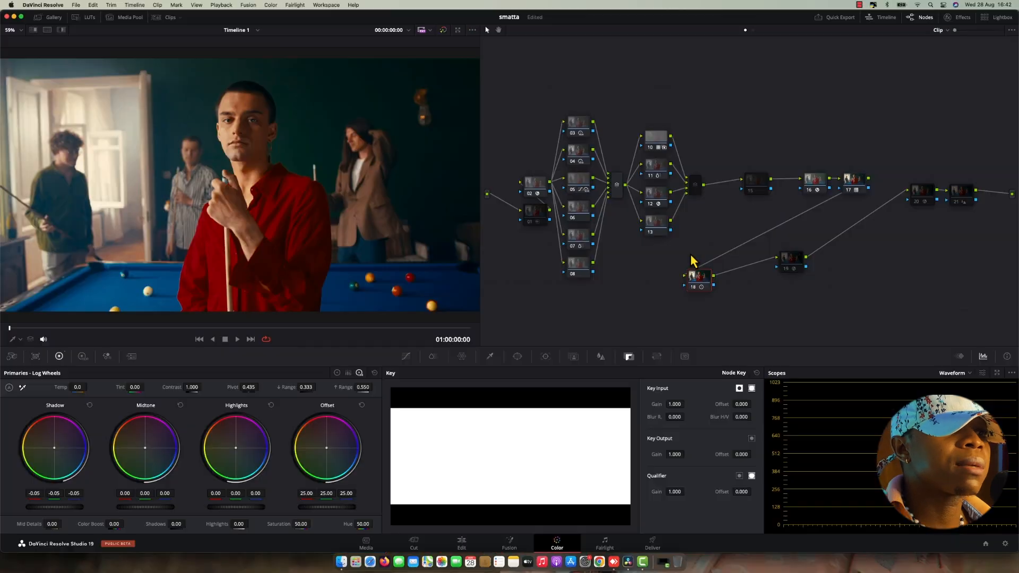
right_click(698, 283)
mouse_move(721, 408)
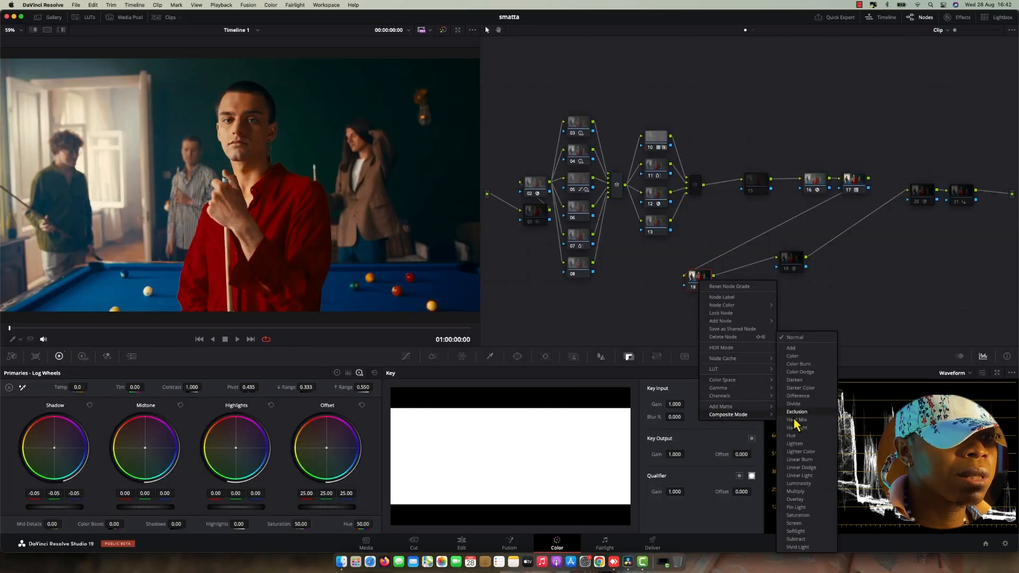
click(799, 483)
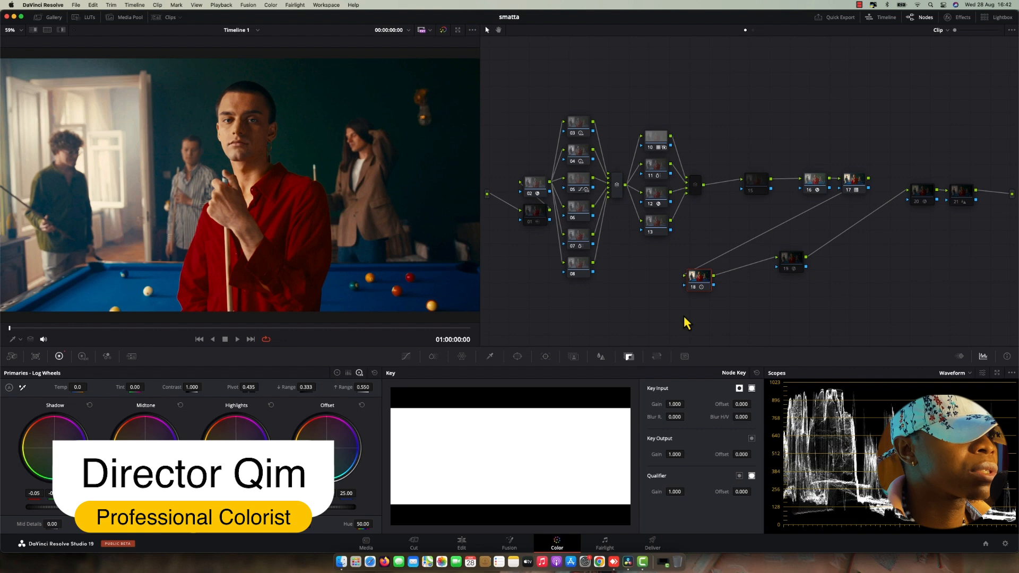
key(super+f)
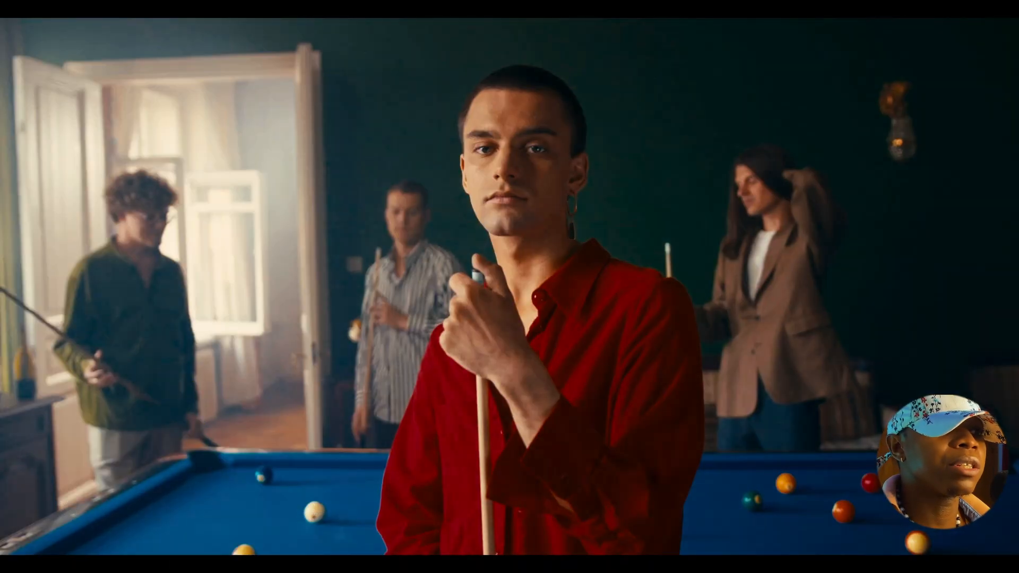
key(super+f)
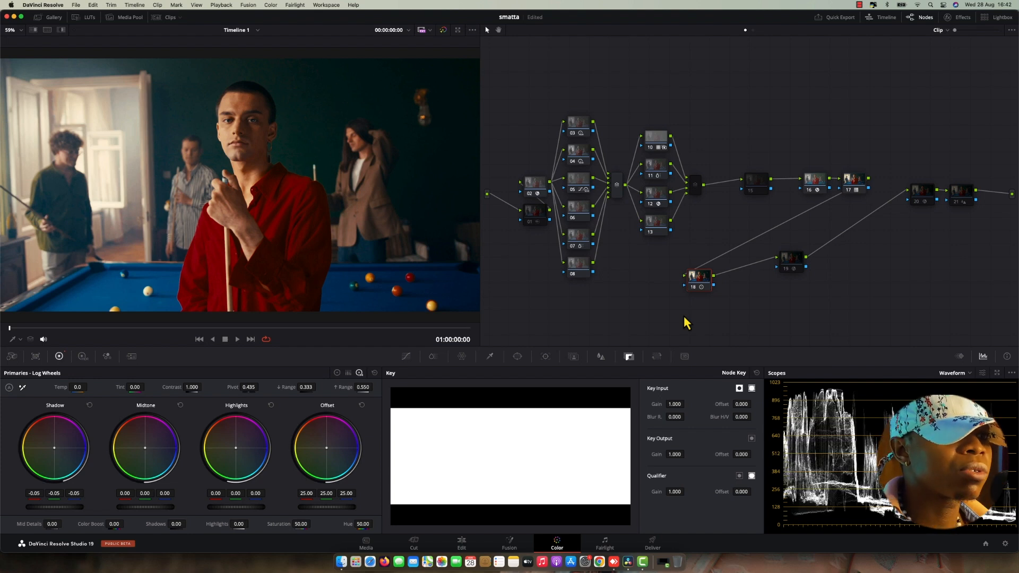
- Return node 18's composite mode to Normal
right_click(703, 275)
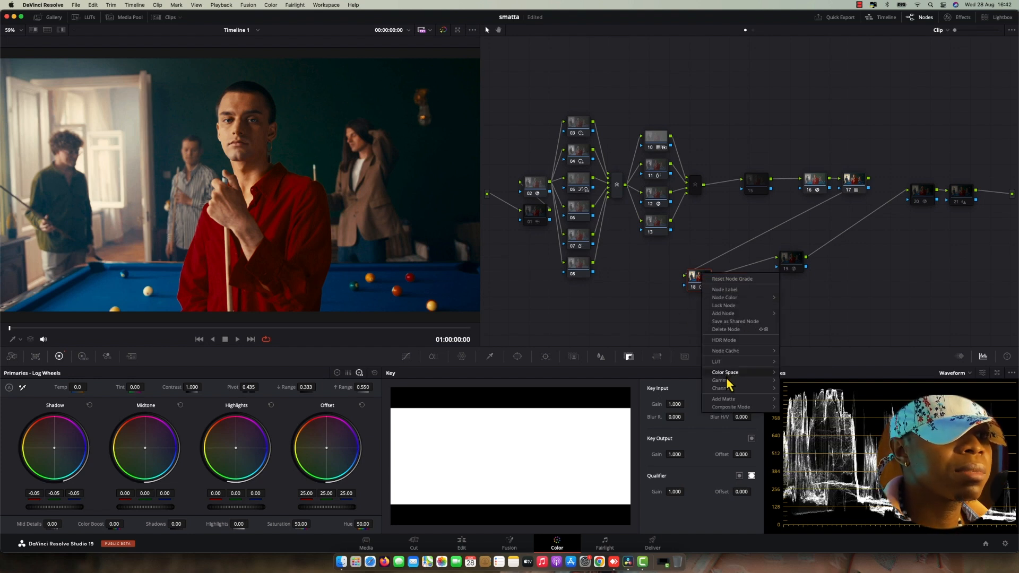
mouse_move(728, 407)
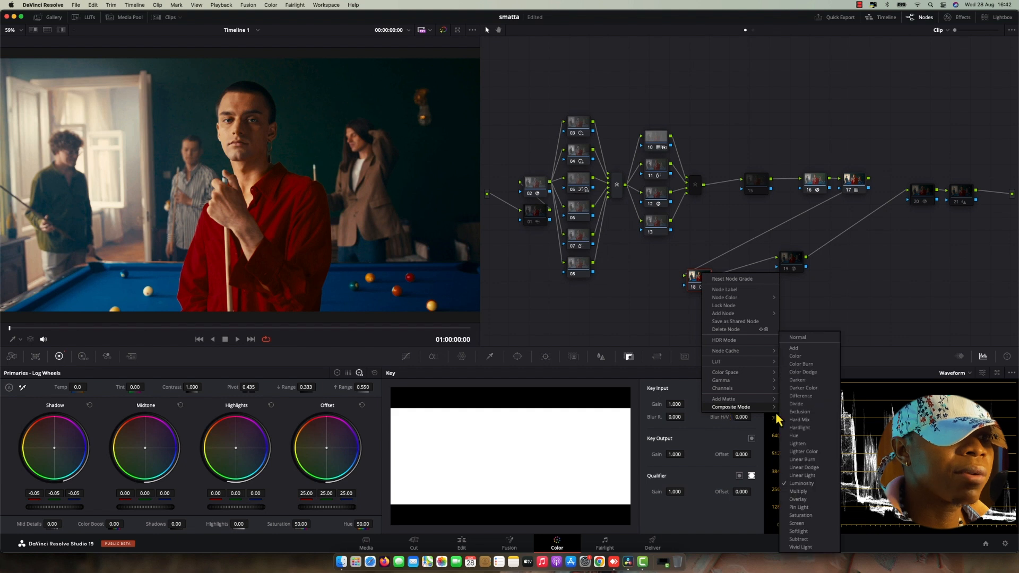
click(801, 339)
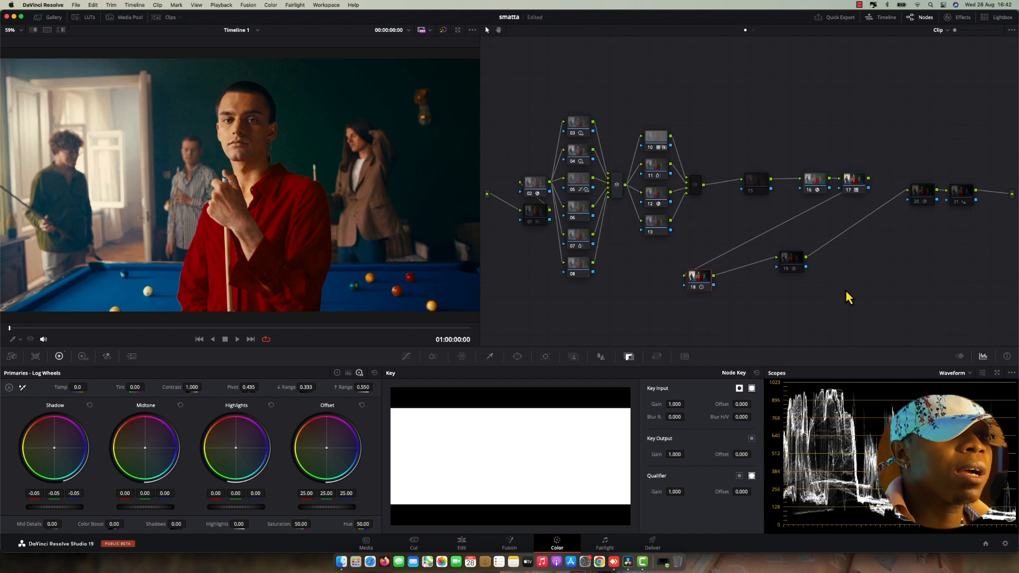
- Enable node 19, check its Deband effect settings, and compare the image full screen
click(791, 259)
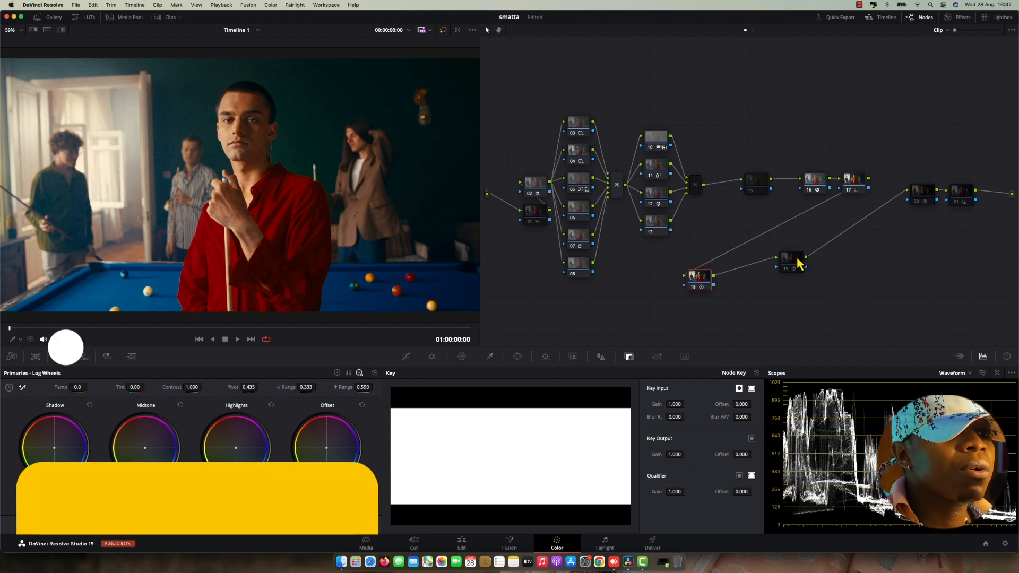
click(964, 20)
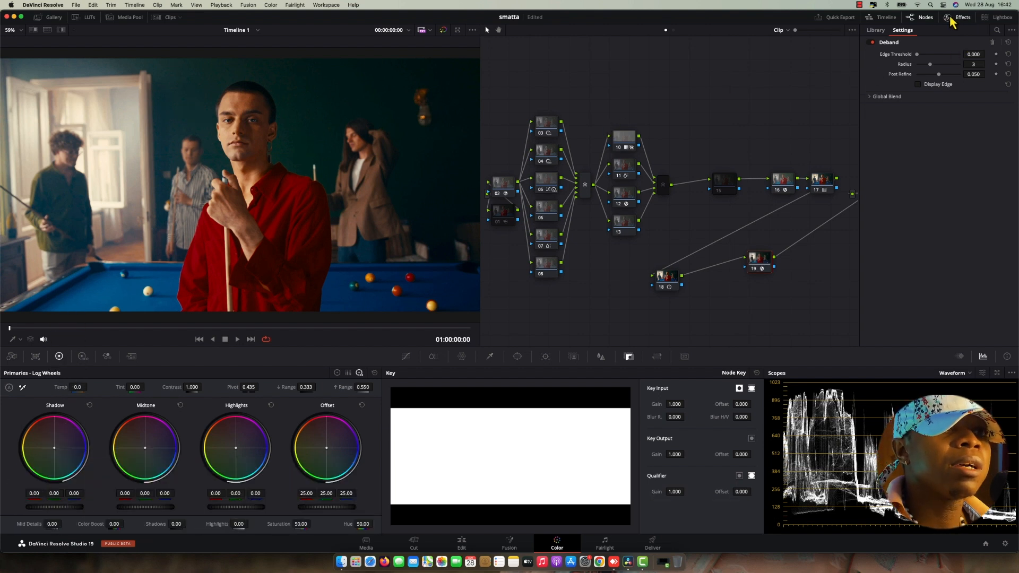
click(950, 17)
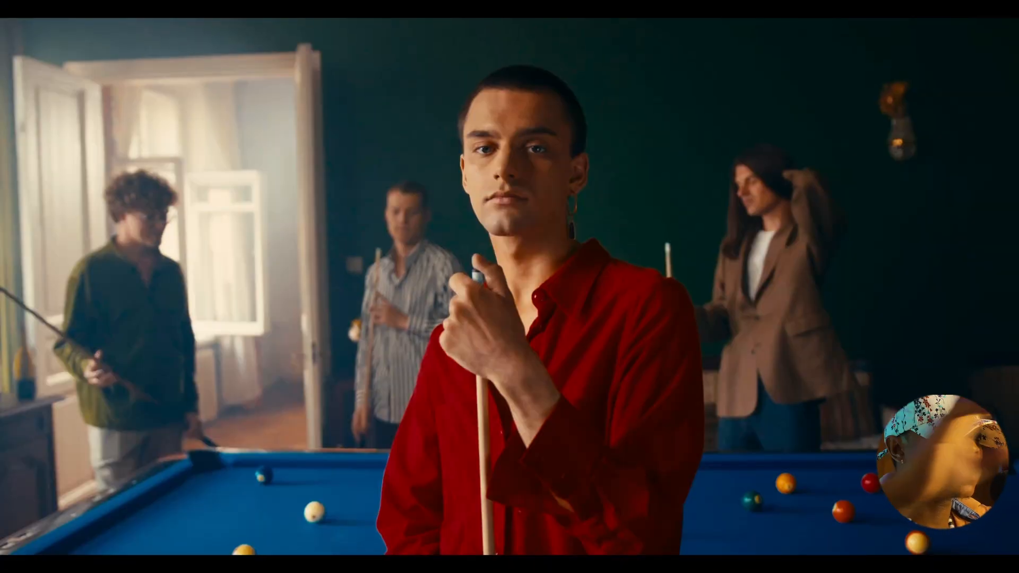
key(Escape)
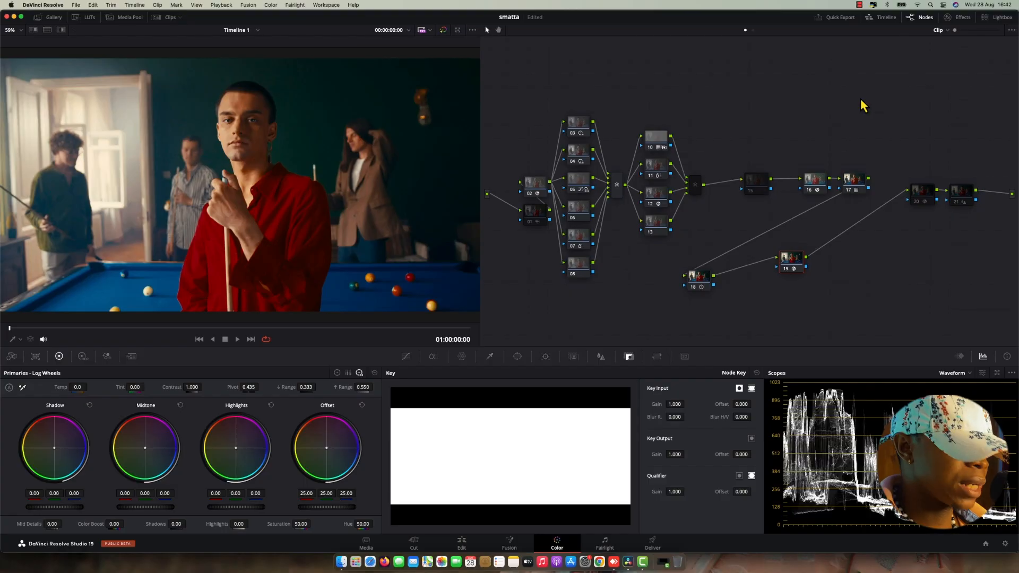
key(super+f)
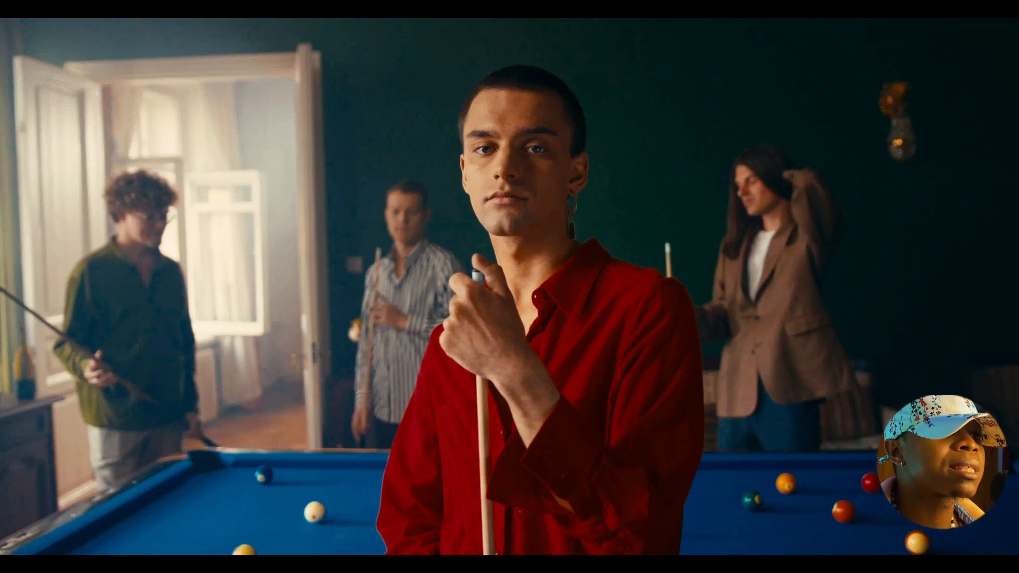
key(Escape)
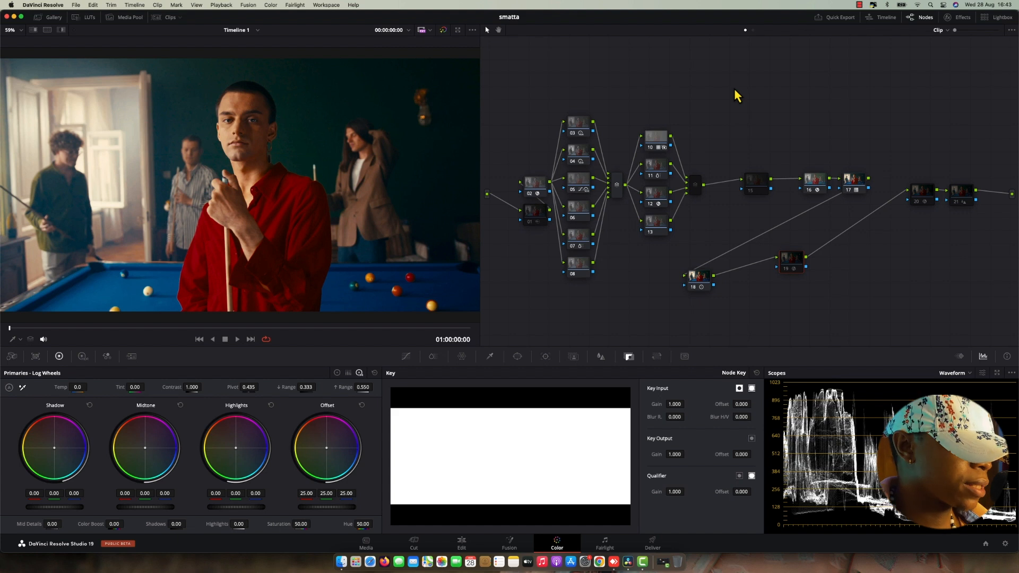
- Turn node 19 back on and enable node 21 at the end of the node chain
key(super+d)
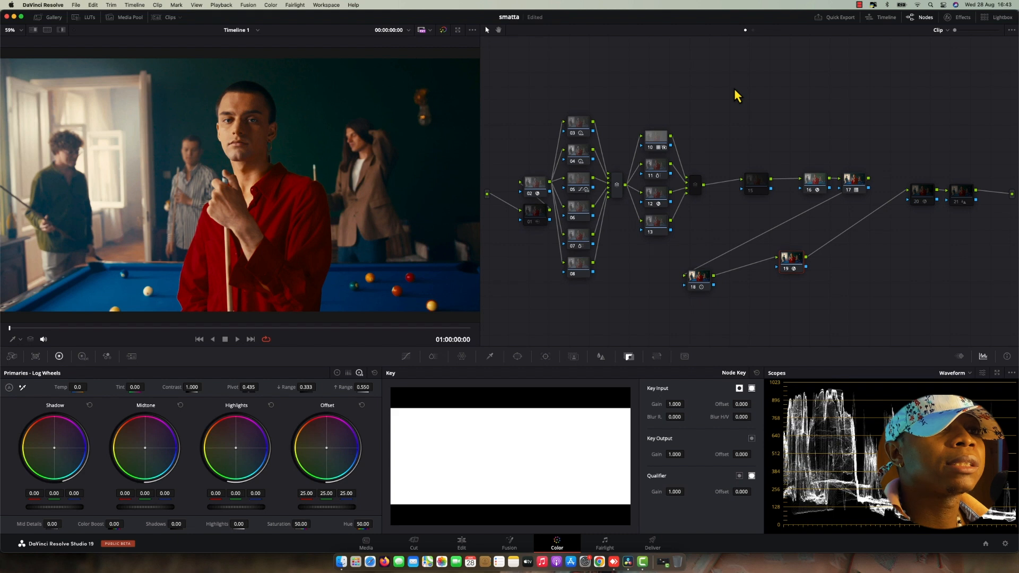
click(959, 194)
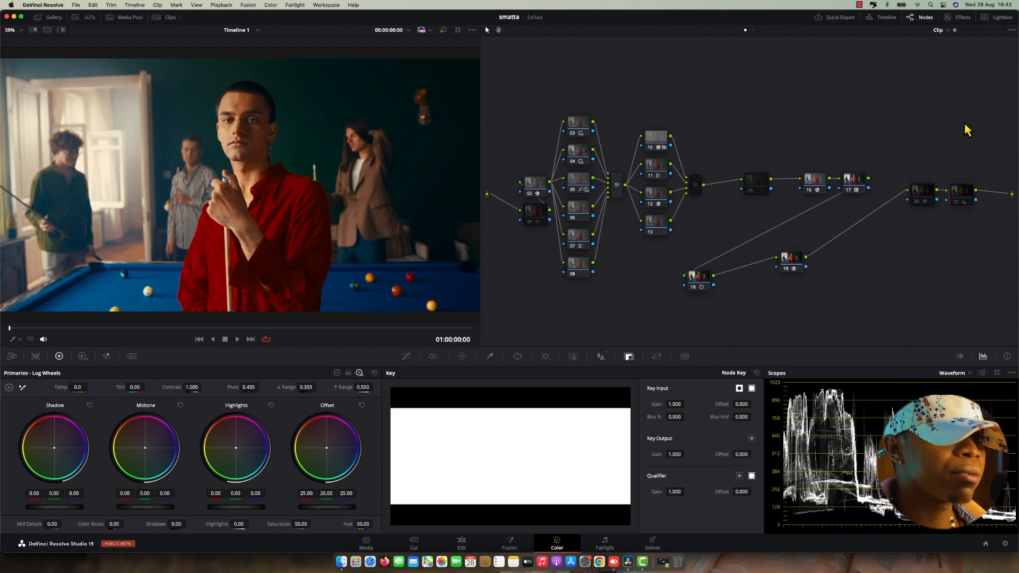
key(super+d)
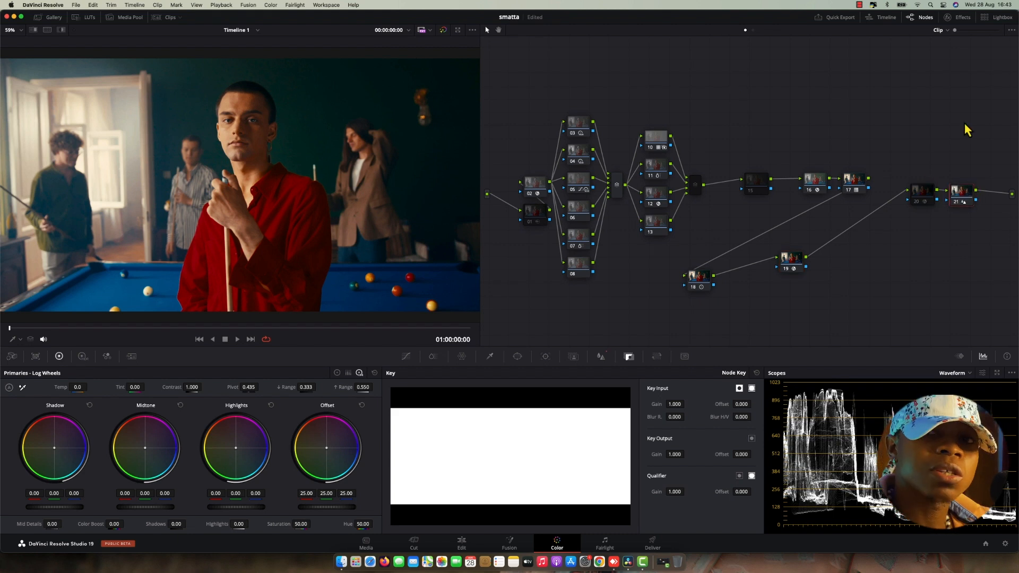
- Move node 20 down beside node 19 and show its Film Look Creator settings
drag(925, 198, 857, 301)
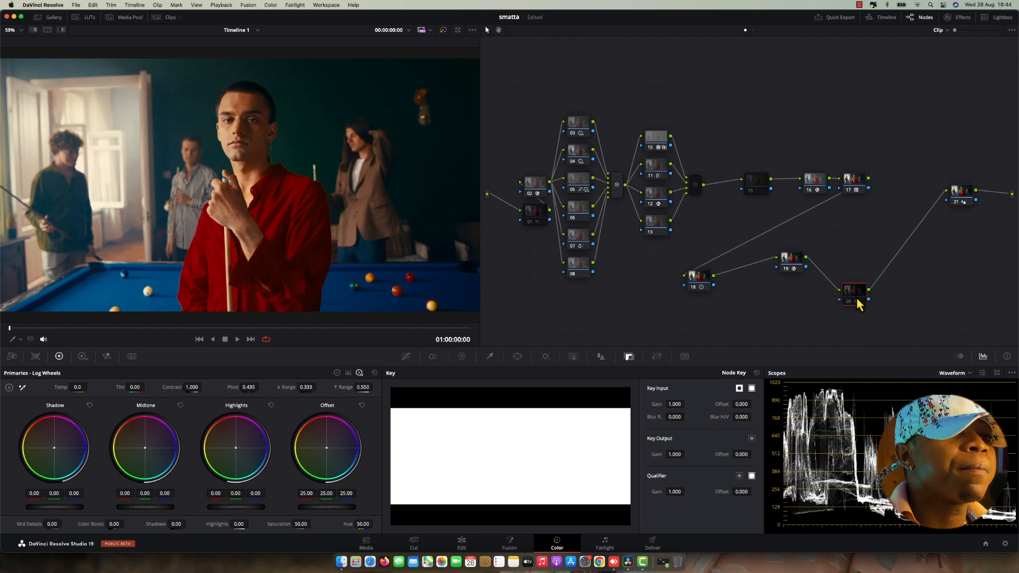
click(957, 16)
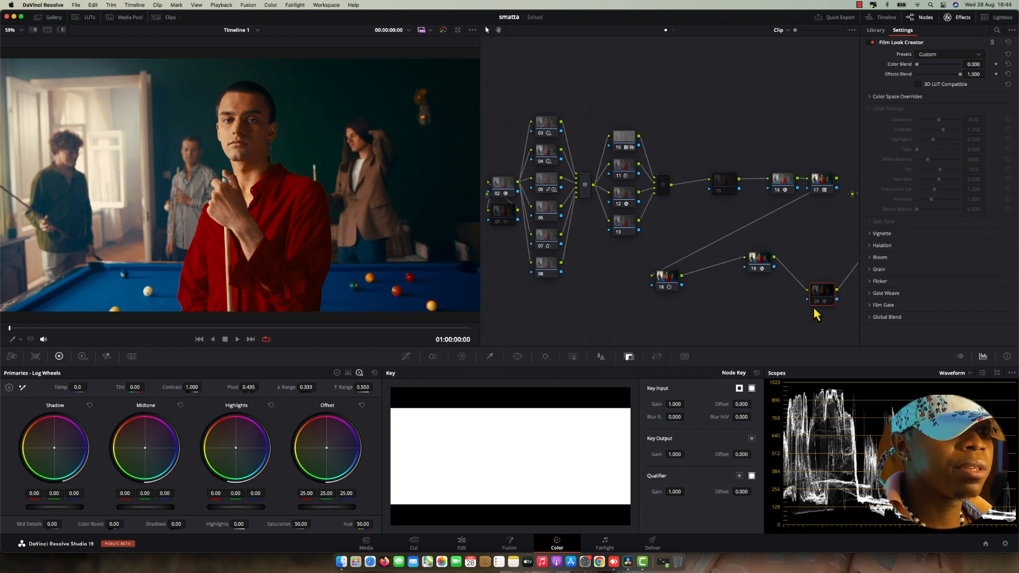
- Enable node 20 and expand the Vignette, Halation and Bloom settings of its Film Look Creator
click(897, 236)
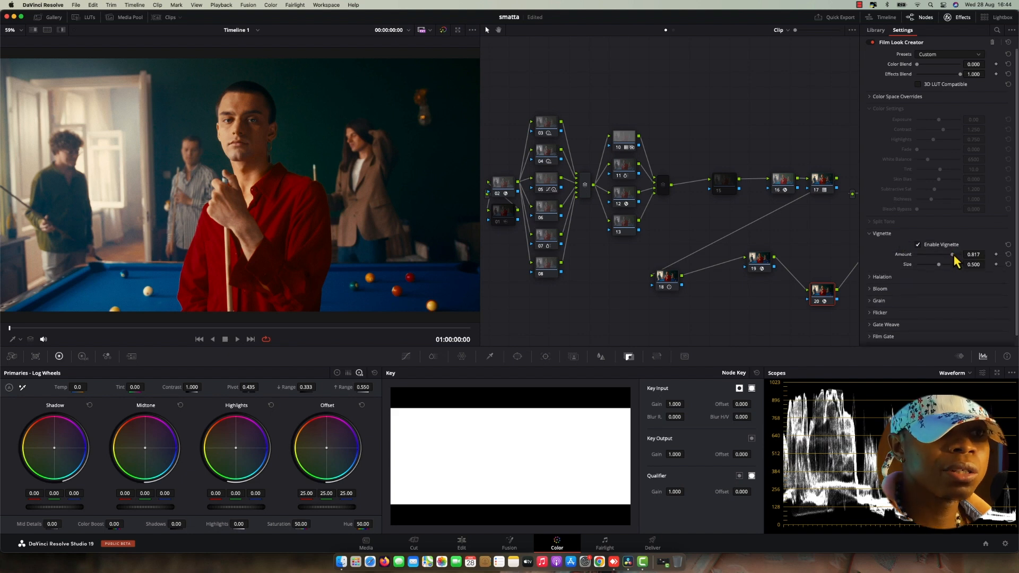
click(881, 277)
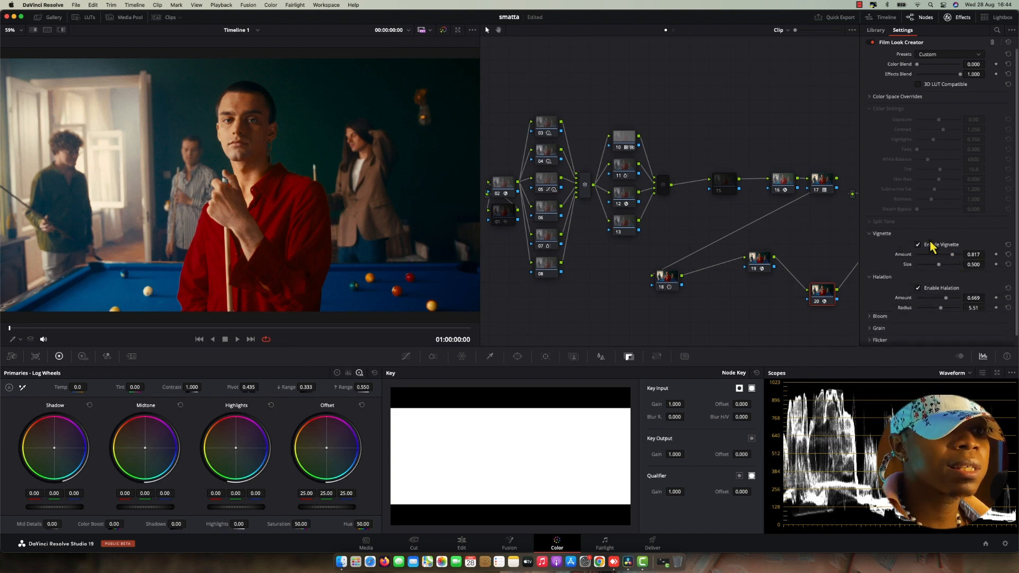
scroll(884, 284, down, 2)
click(882, 279)
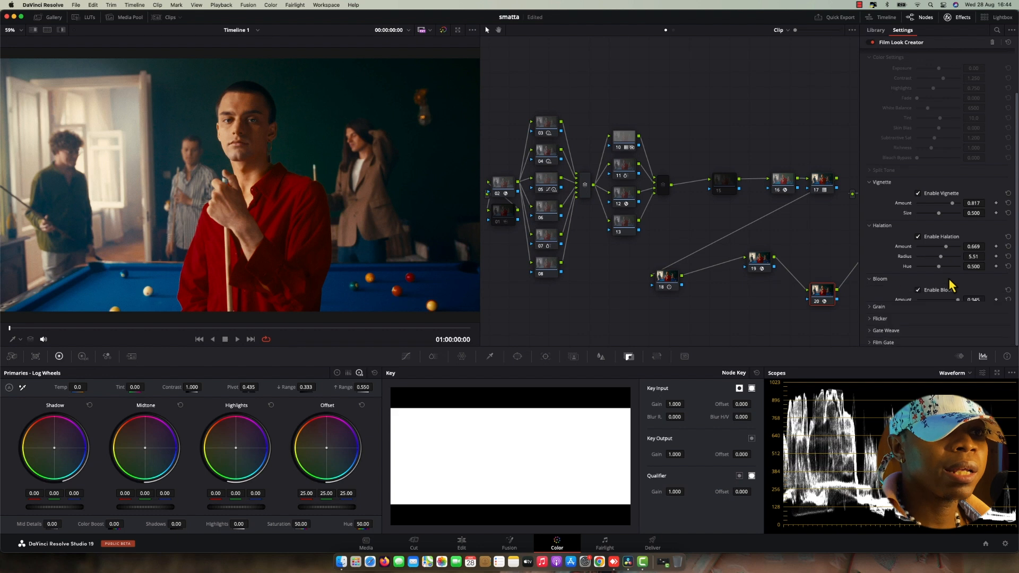
scroll(881, 288, down, 1)
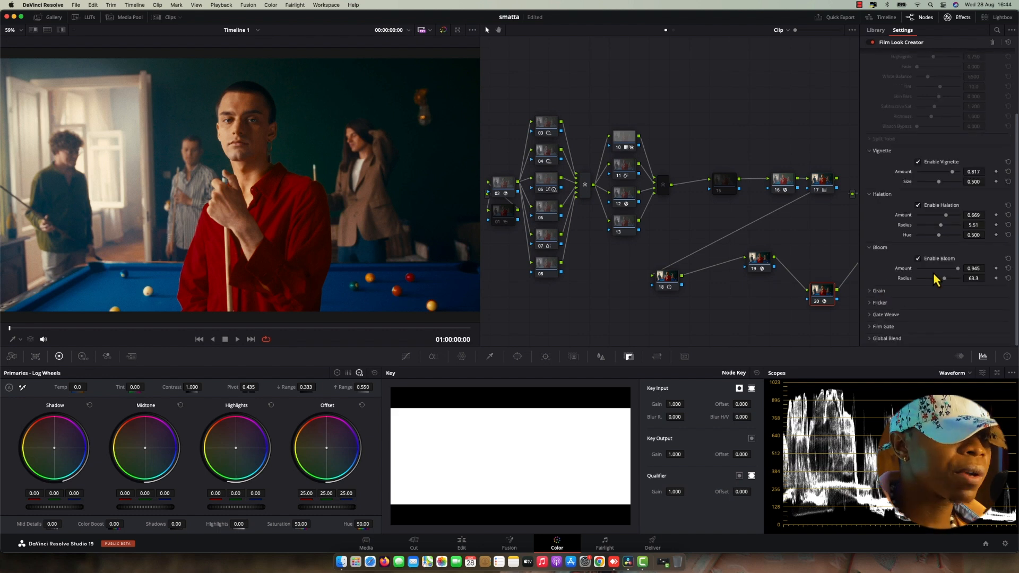
- Examine the foreground man's face and eyes up close with node 20 off and on
scroll(179, 107, up, 5)
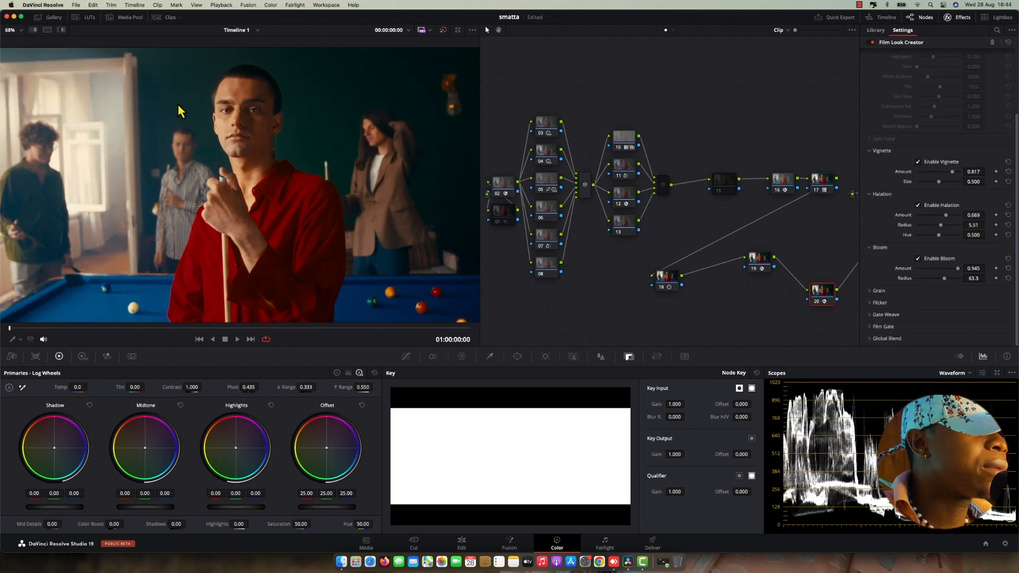
scroll(150, 111, up, 3)
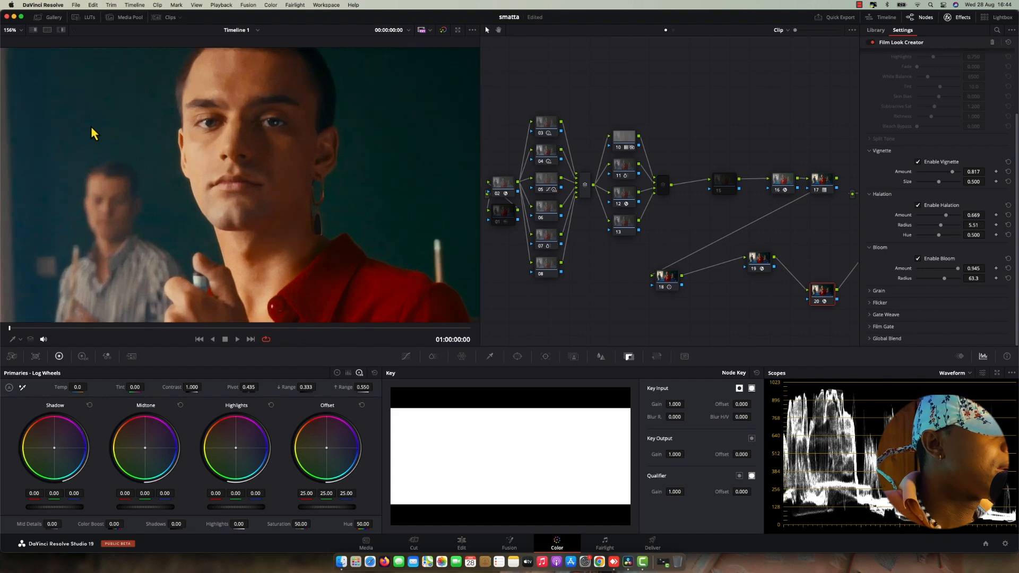
scroll(155, 133, up, 5)
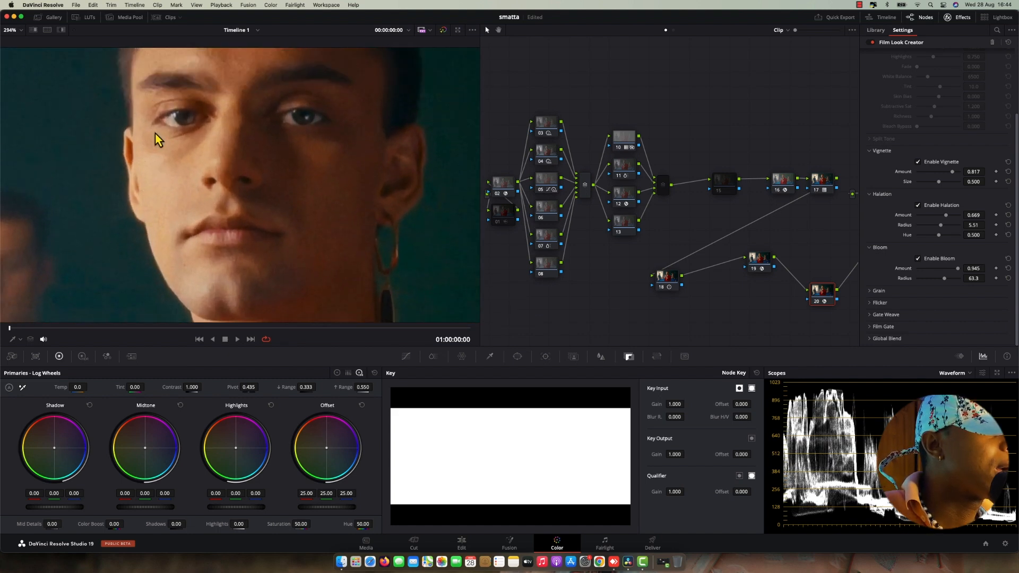
scroll(155, 133, up, 1)
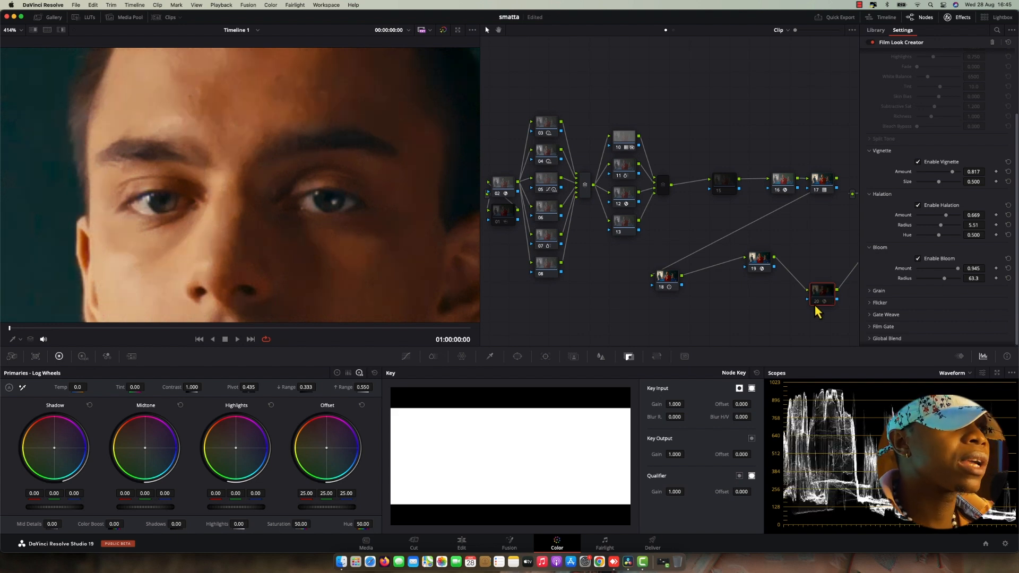
scroll(225, 177, up, 1)
scroll(225, 177, up, 8)
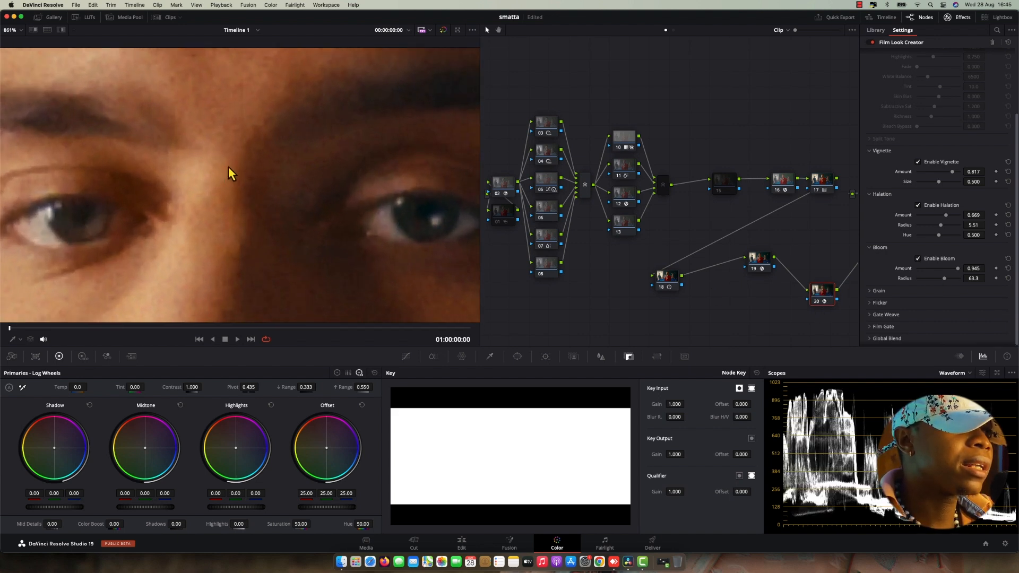
- Reset the Film Look Creator's grain saturation to 0.300 and preview the whole frame full screen
click(878, 291)
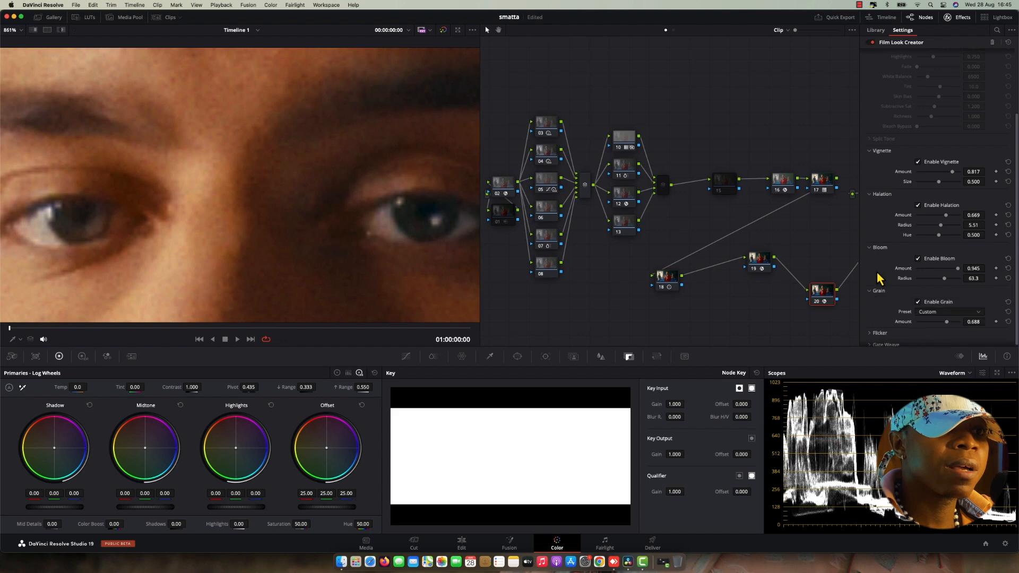
drag(930, 280, 891, 281)
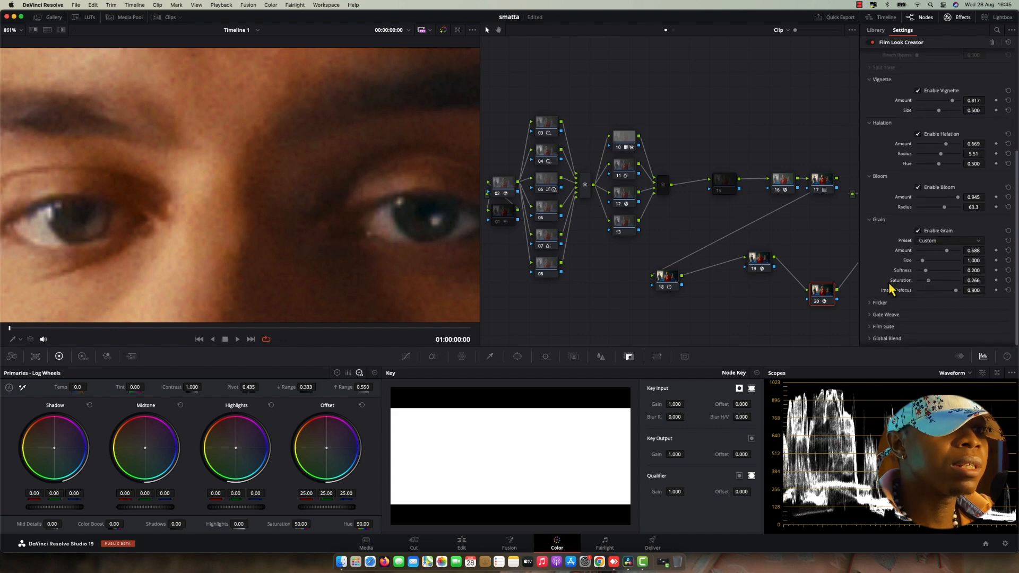
click(1007, 280)
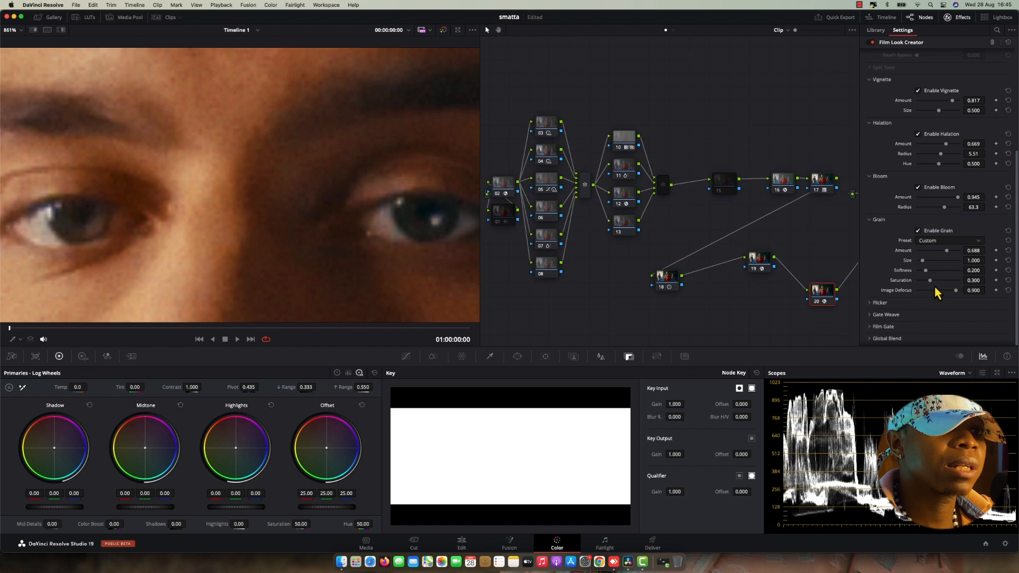
drag(931, 280, 883, 287)
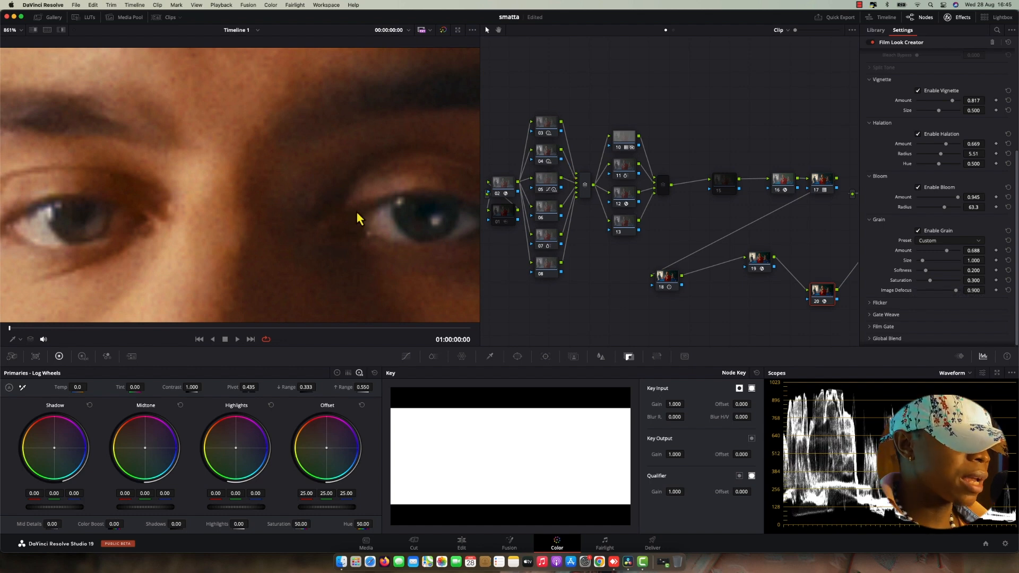
key(shift+z)
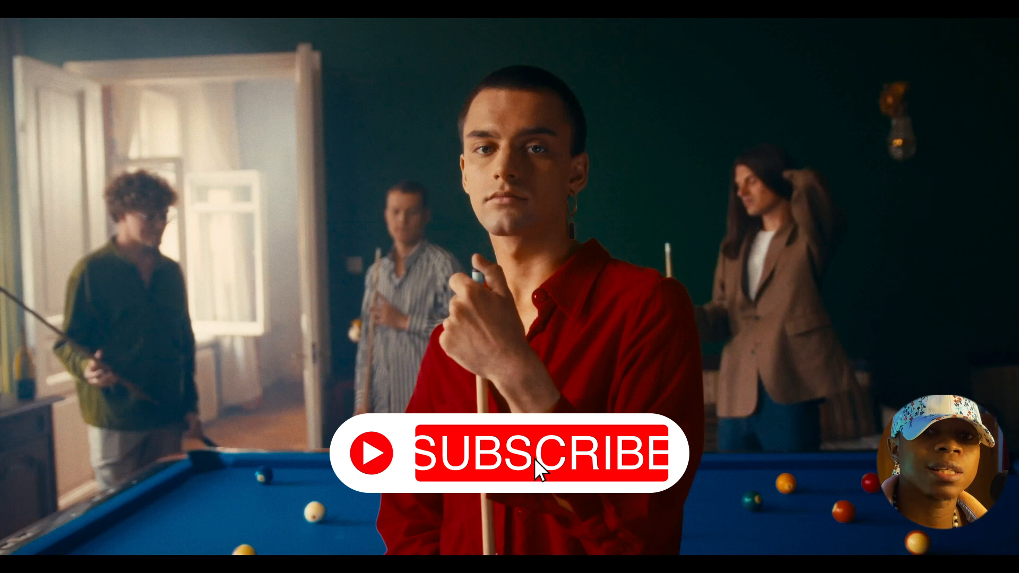
key(Escape)
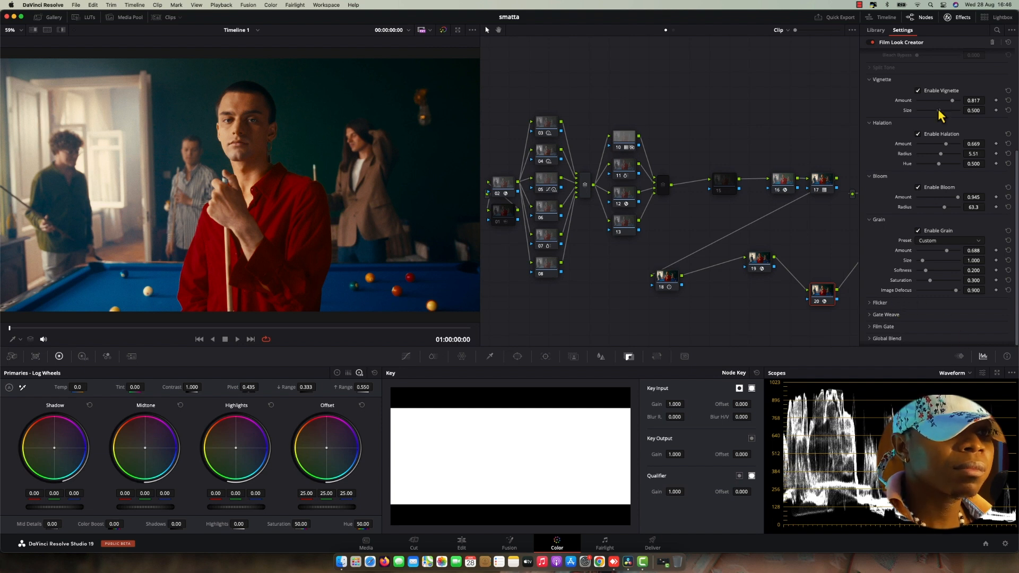
- Expand the Global Blend setting of node 20's Film Look Creator and switch the scopes to Vectorscope
click(880, 337)
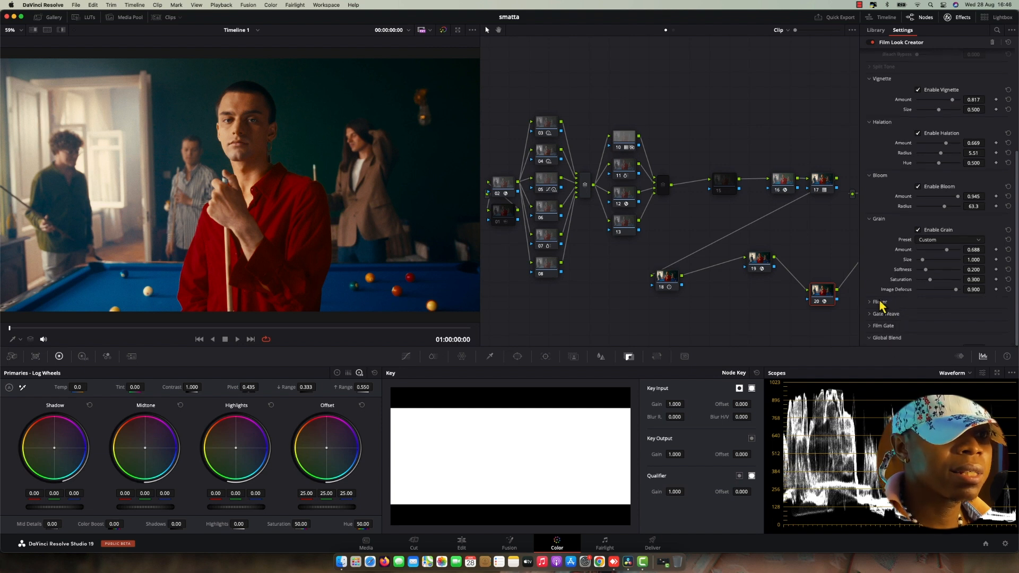
scroll(881, 276, down, 2)
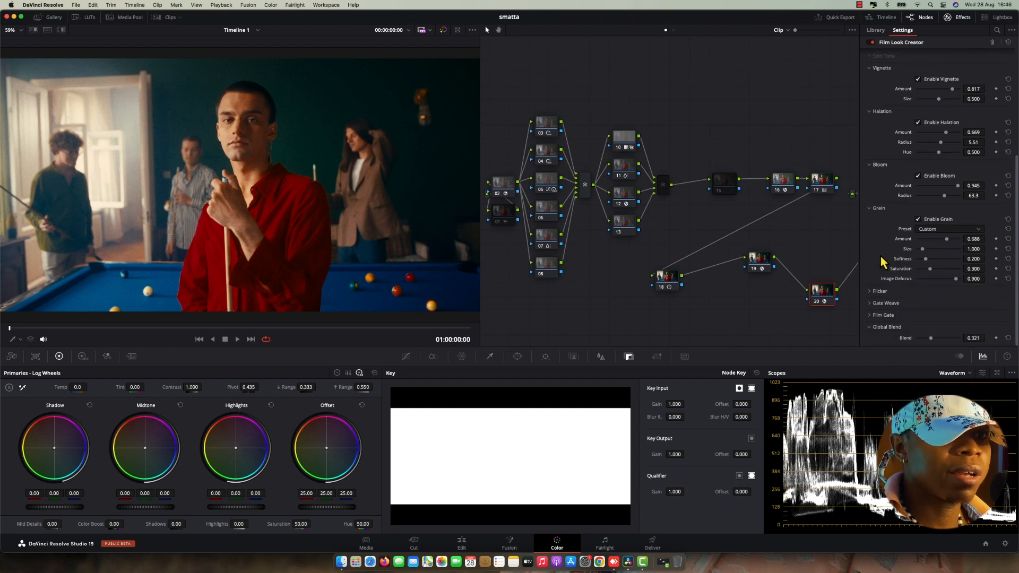
click(958, 19)
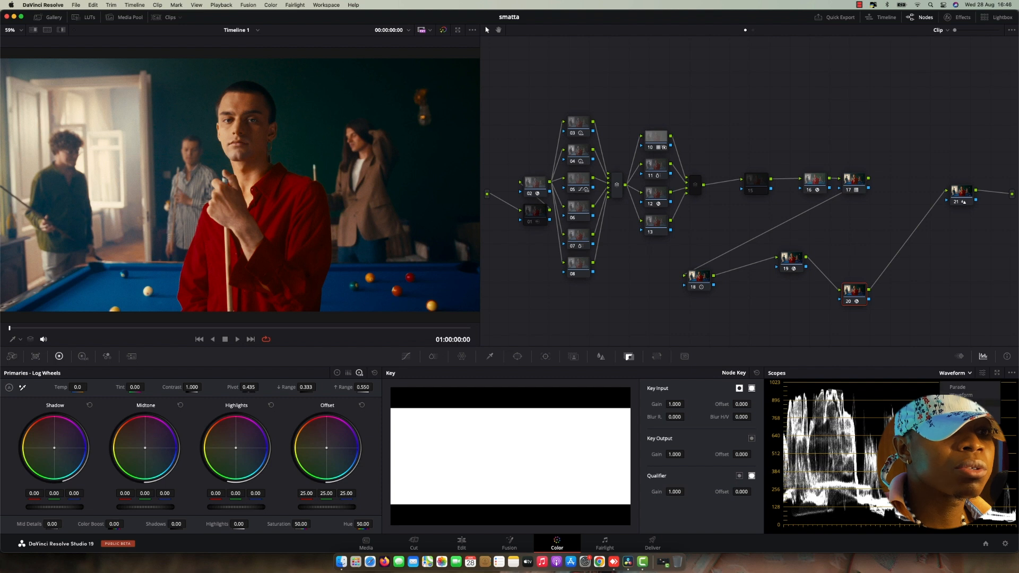
click(960, 403)
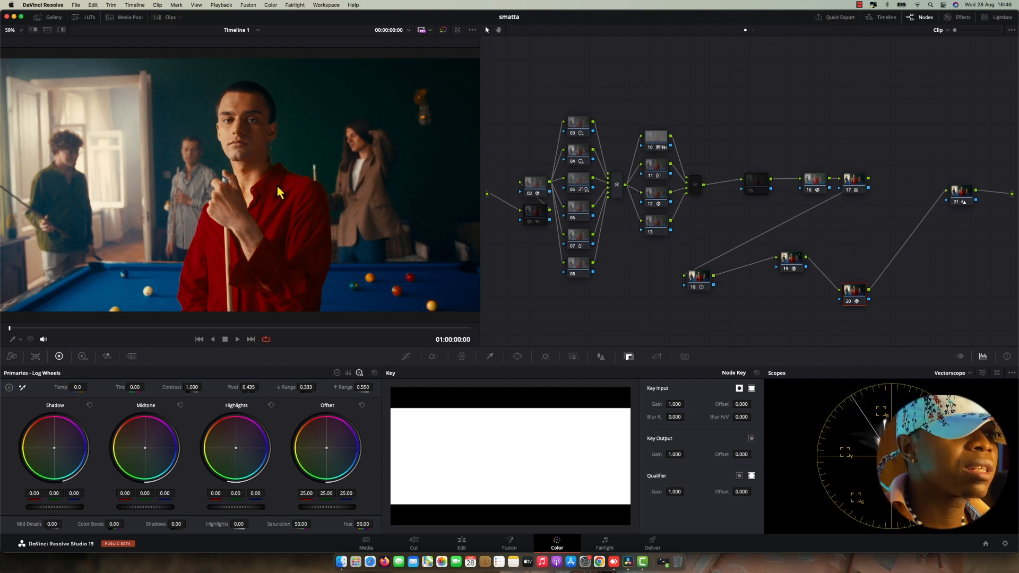
- Show the timeline's clip thumbnails and look through the grades of clips 02 and 03
click(538, 214)
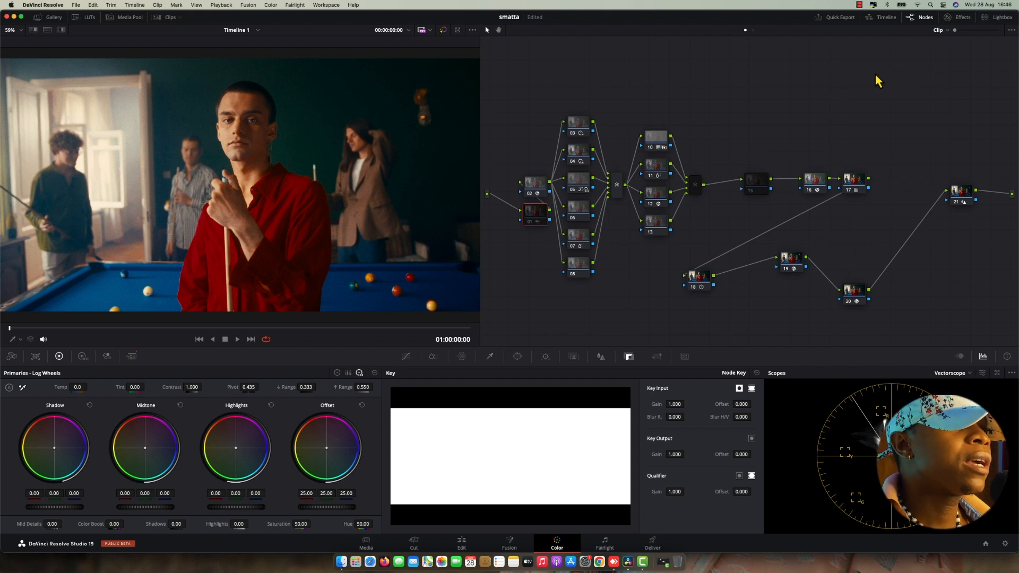
click(166, 18)
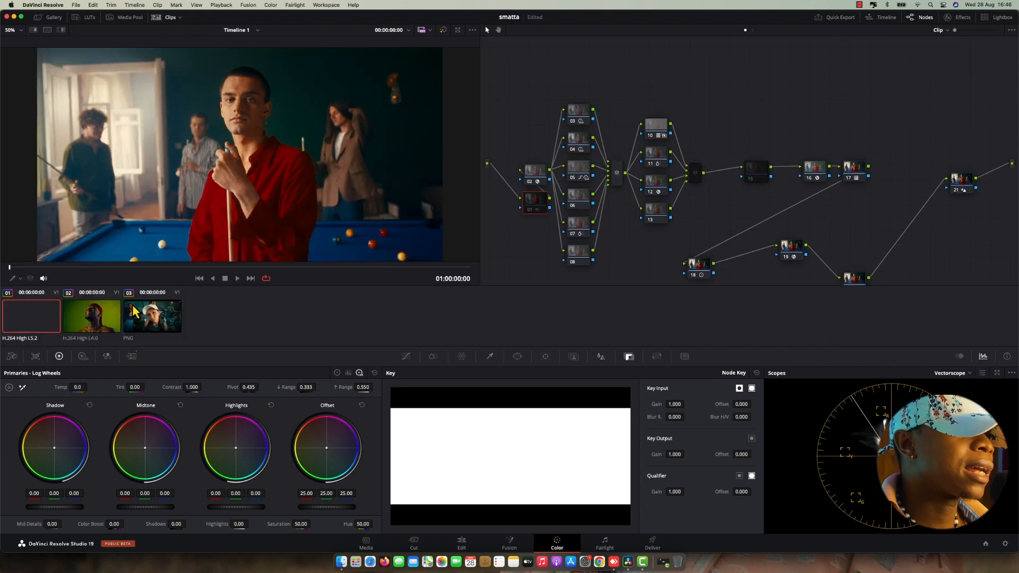
click(109, 332)
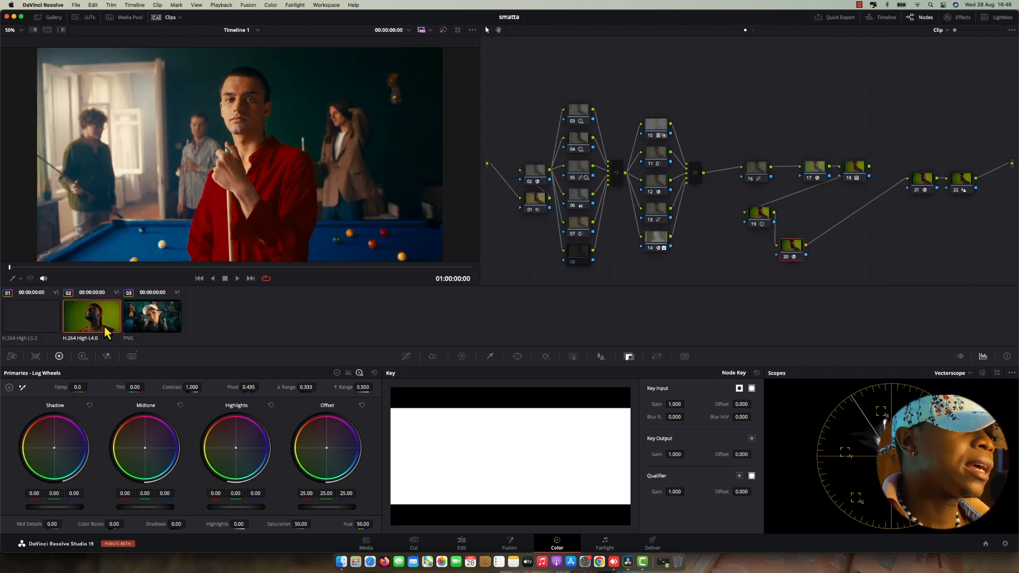
click(150, 322)
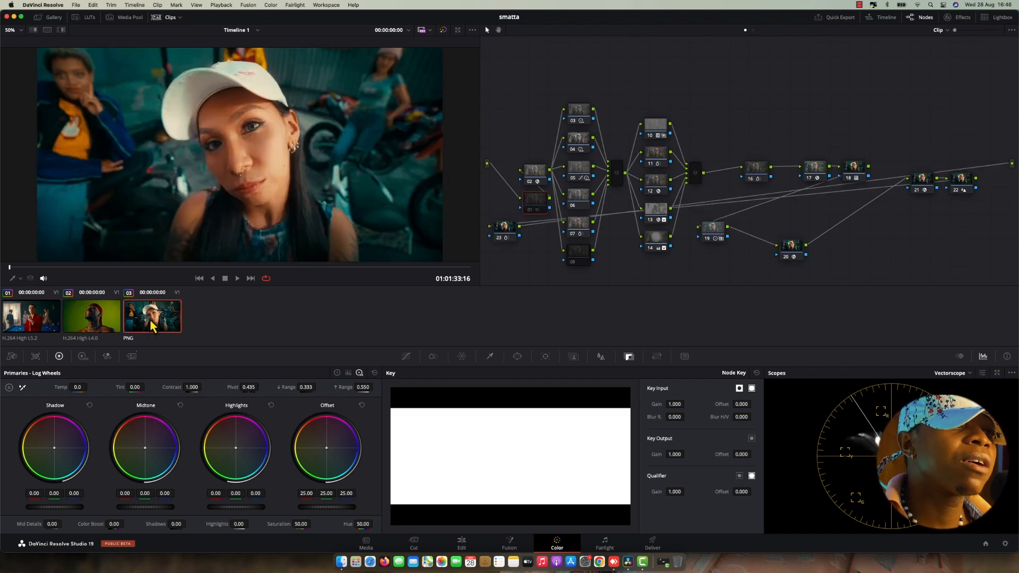
click(79, 330)
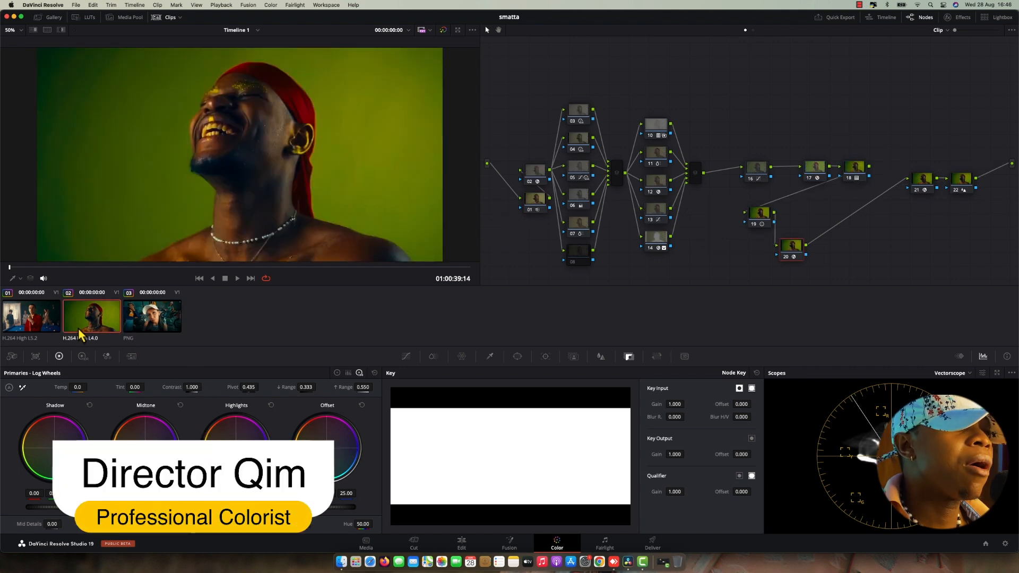
- Compare clip 03 with the pool-room clip 01 in a full-screen split view of the selected clips
click(141, 318)
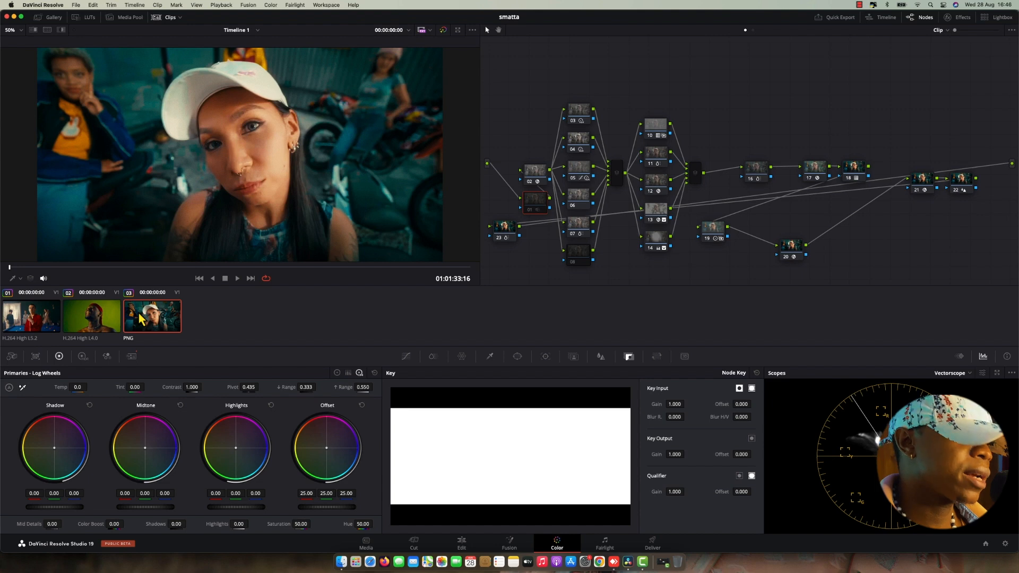
click(27, 321)
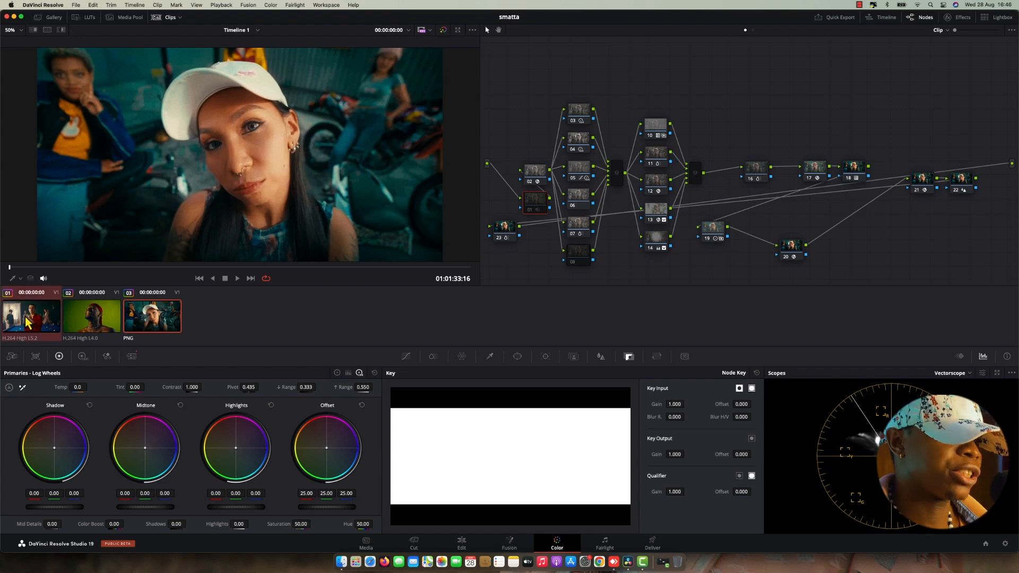
key(alt+super+w)
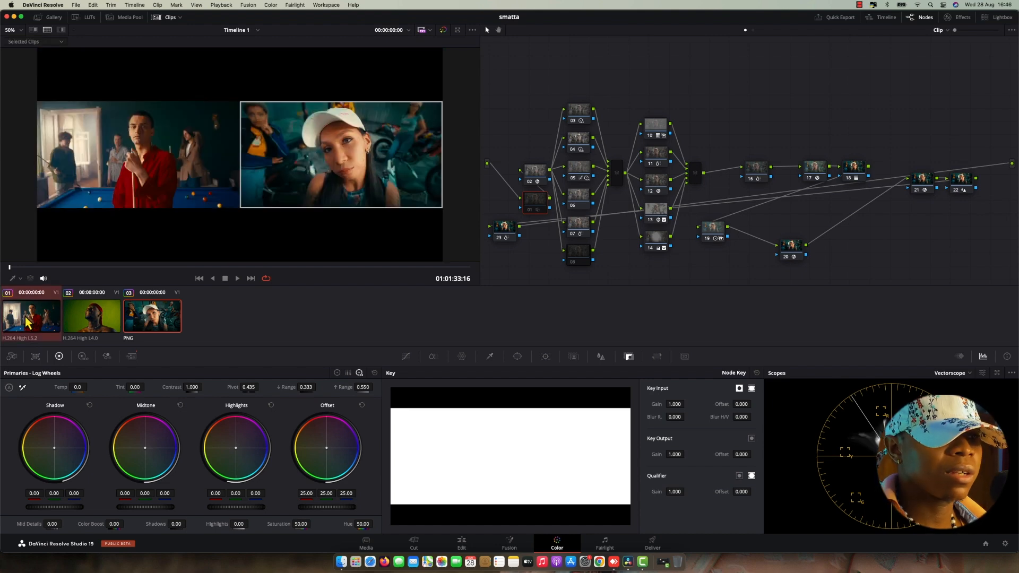
key(super+f)
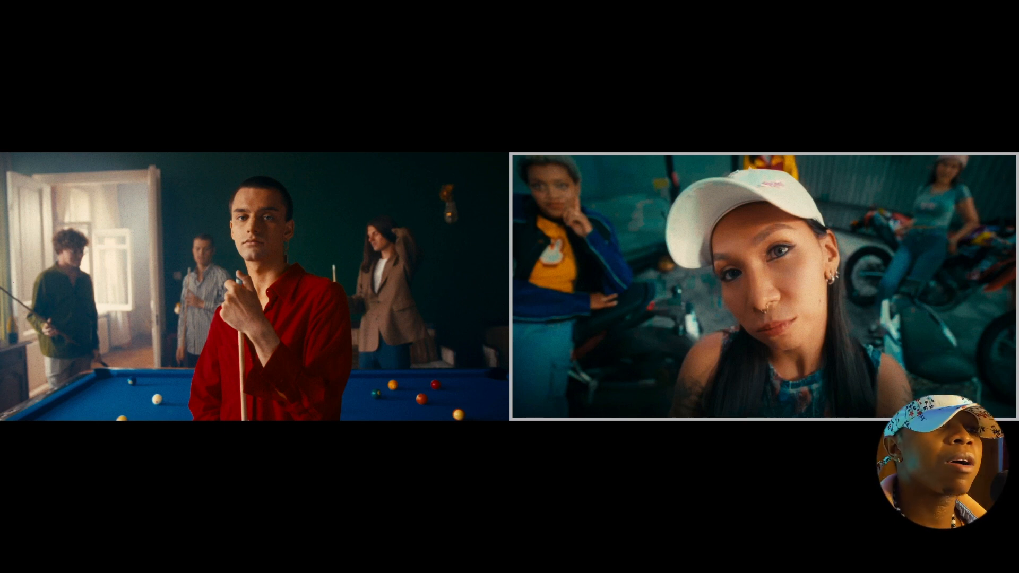
key(super+f)
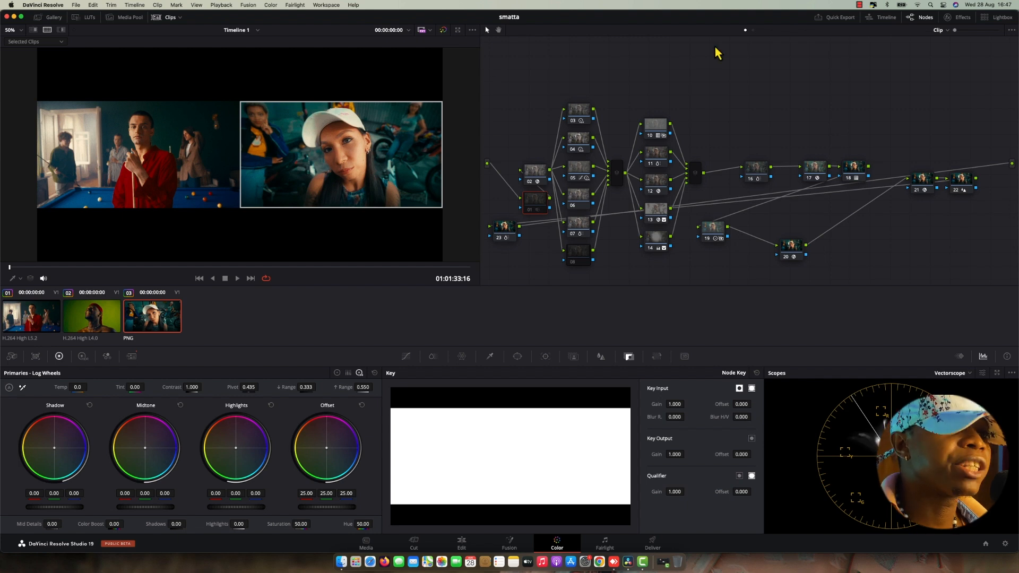
- Compare the green-background clip 02 with clip 01 in a full-screen split view and return to the single image
click(821, 48)
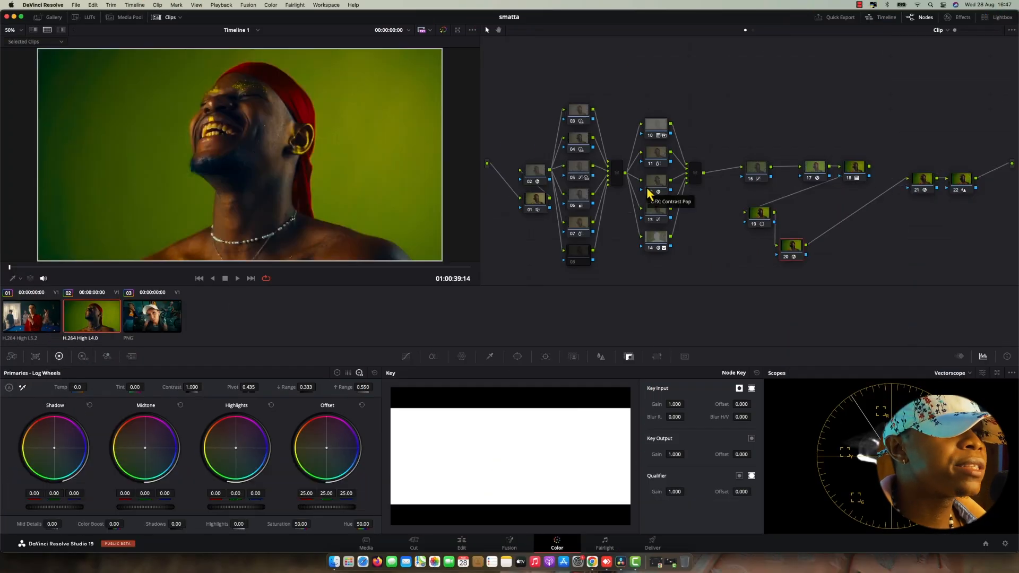
click(47, 30)
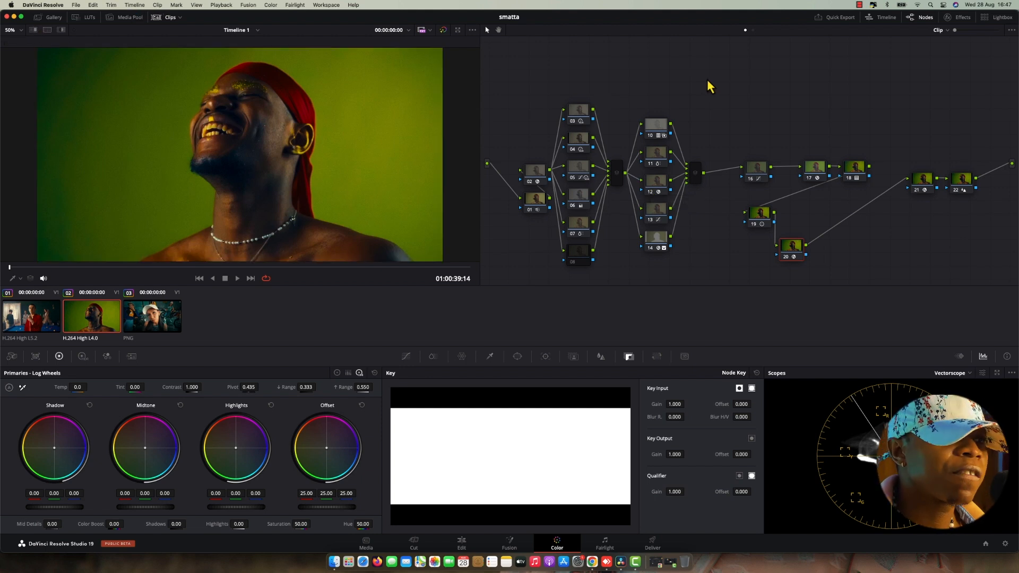
super+click(7, 322)
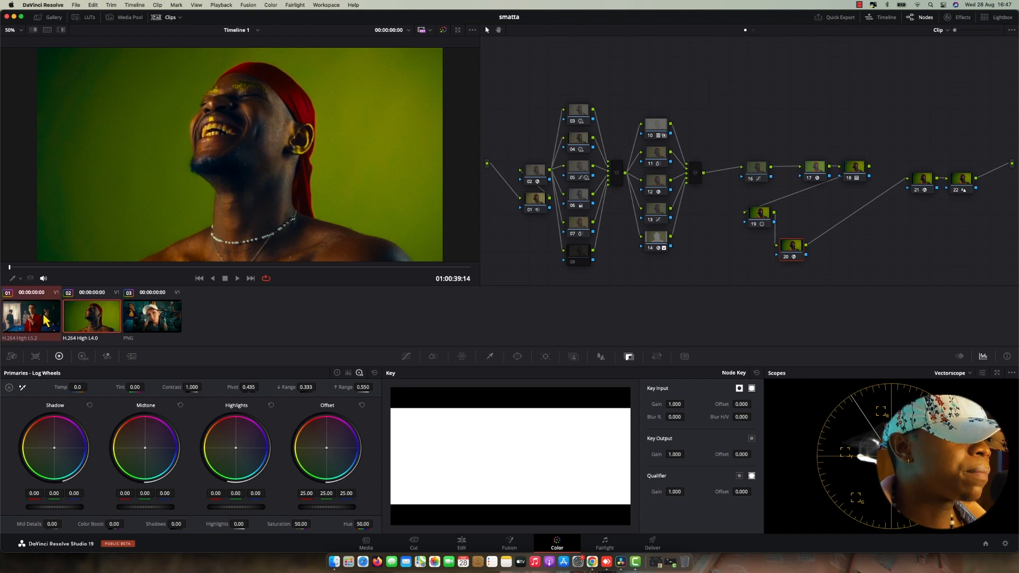
key(alt+super+w)
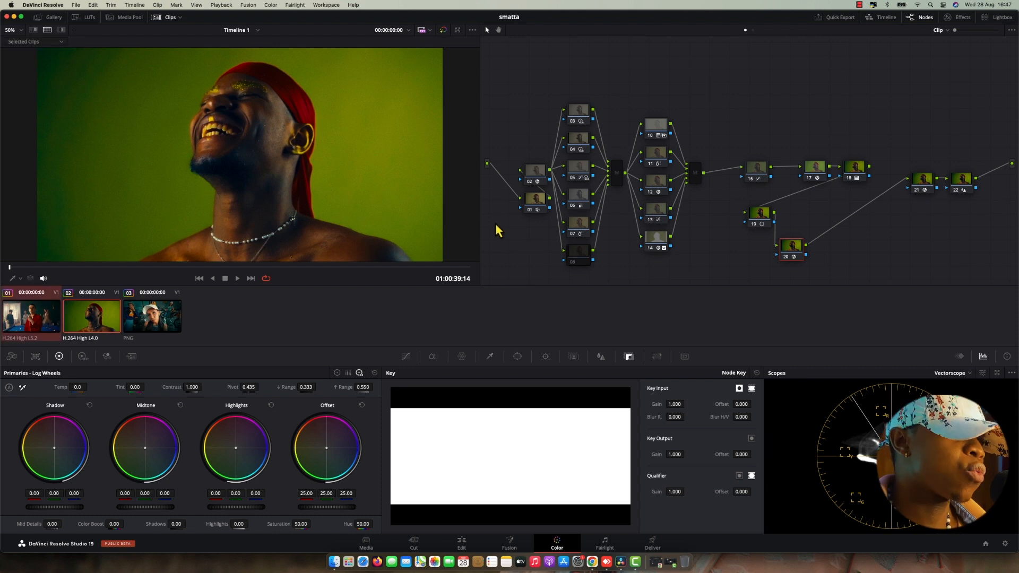
key(super+f)
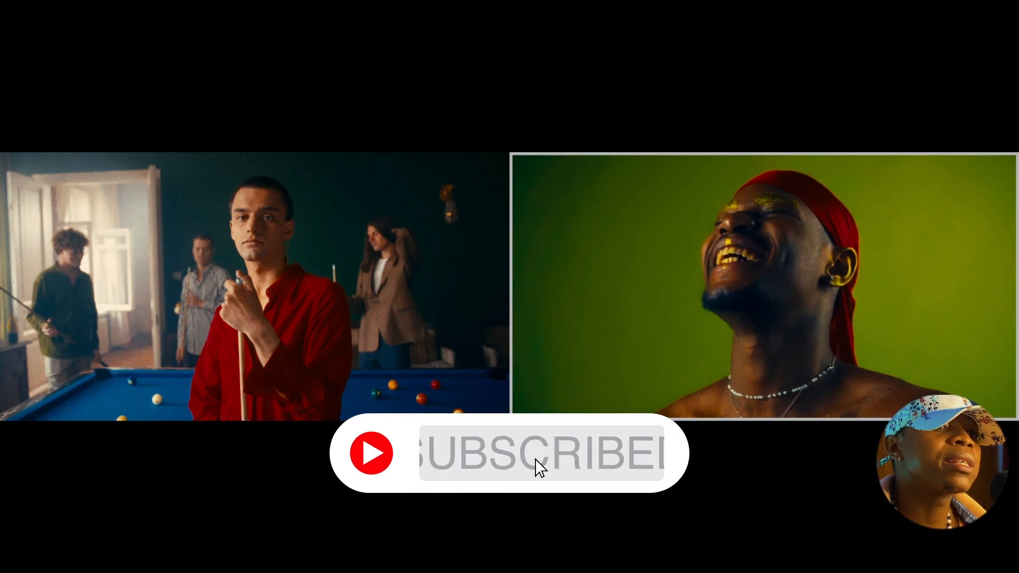
key(super+f)
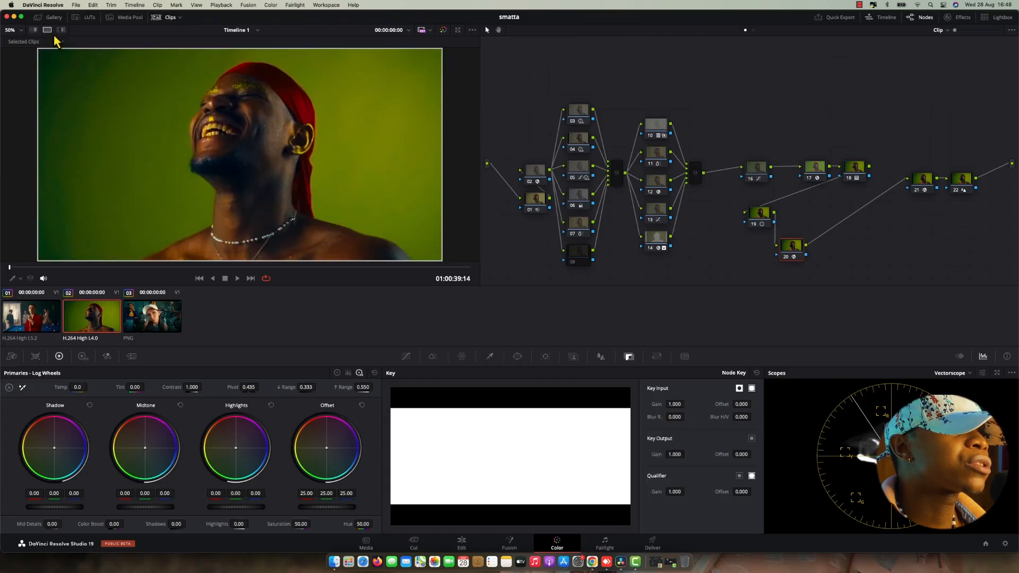
click(49, 32)
- Move the playhead in clip 02 to 01:01:00:01 and disable all of its grading nodes
click(258, 266)
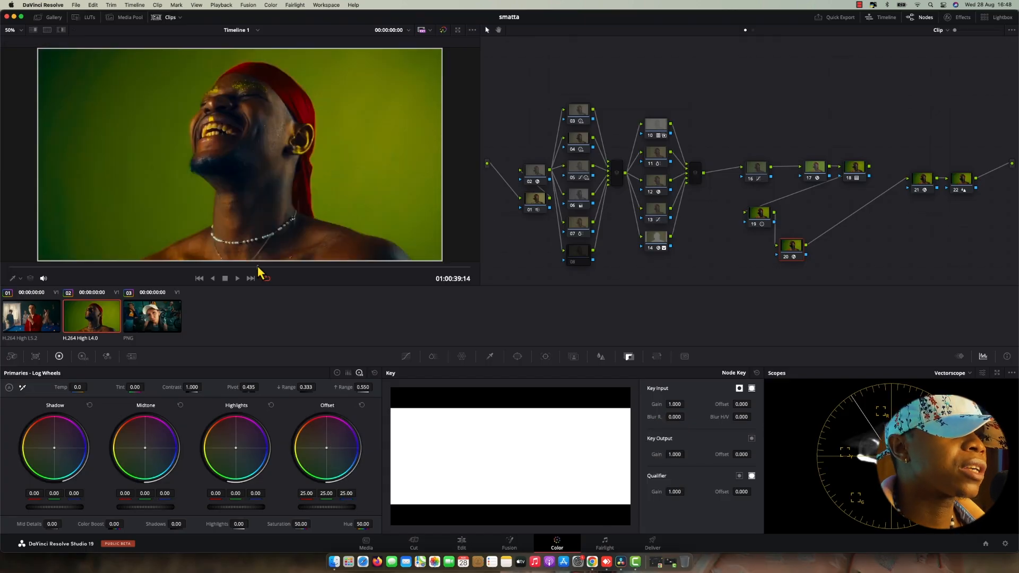
click(318, 267)
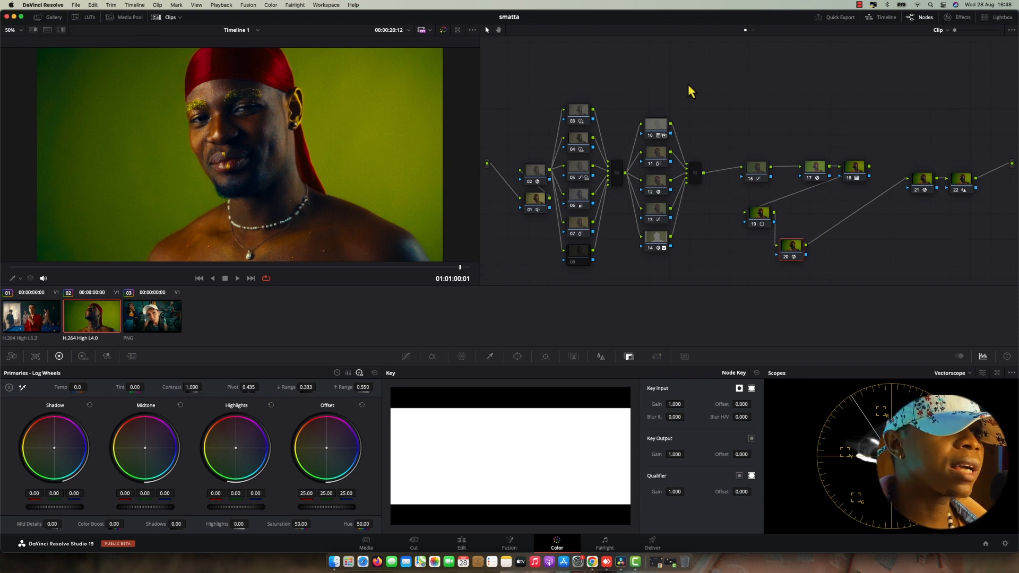
key(alt+d)
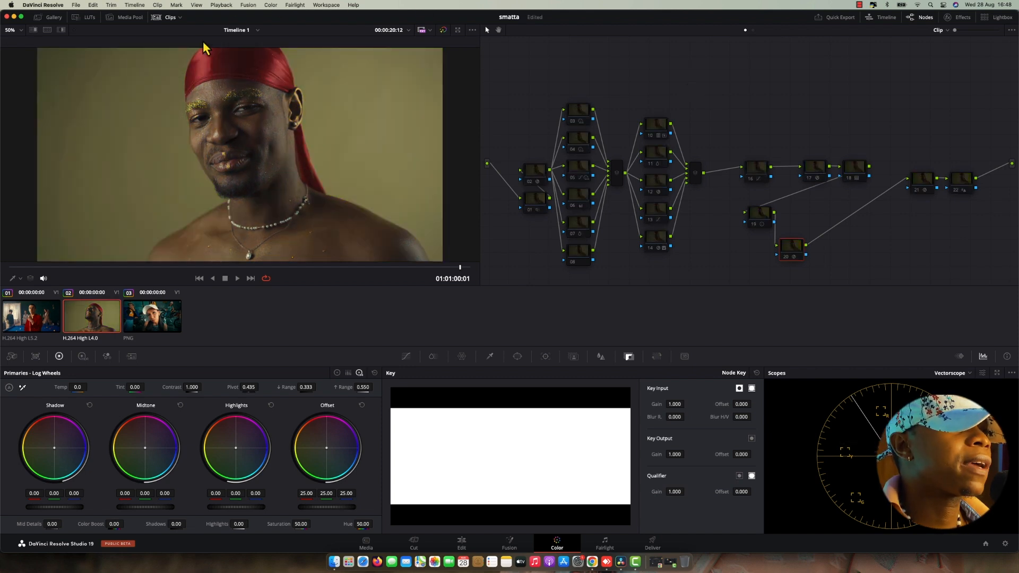
click(157, 17)
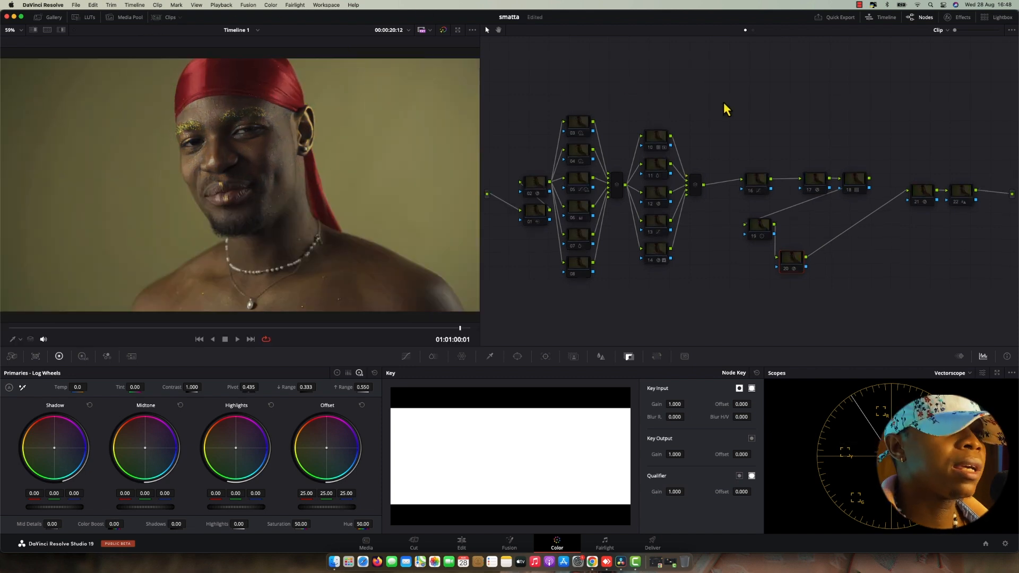
- Enable node 02 and review its Color Space Transform settings
click(541, 183)
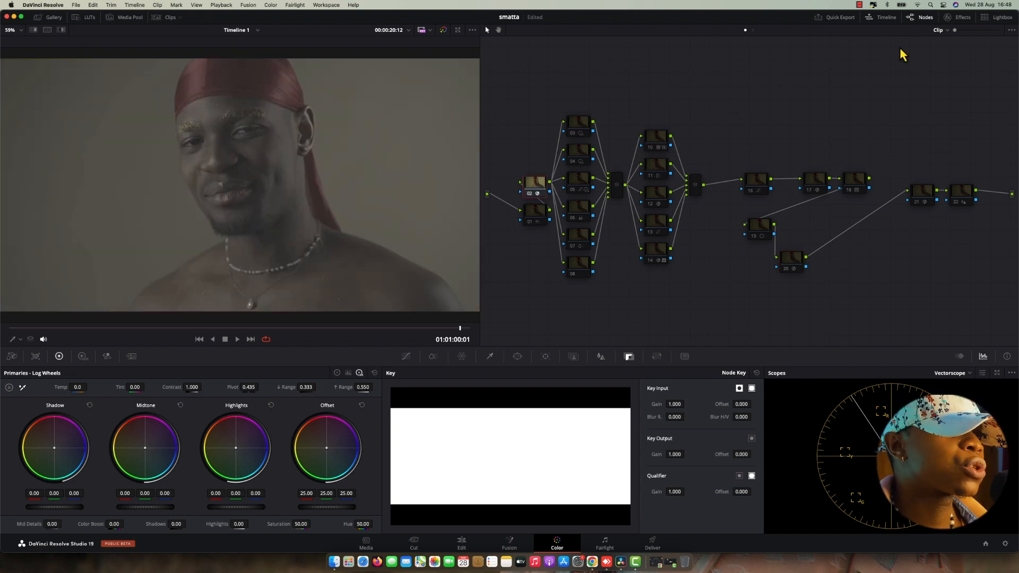
click(958, 19)
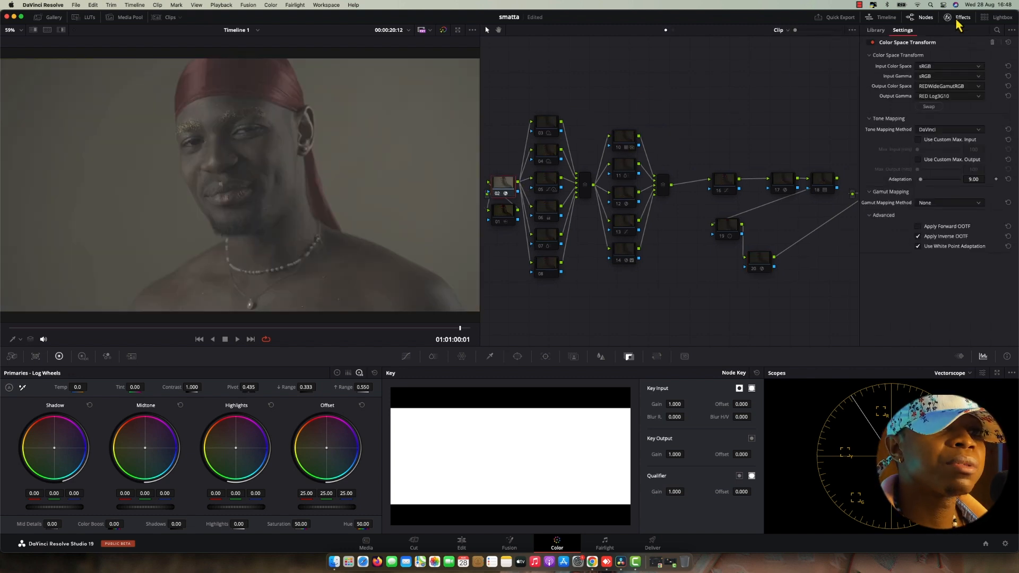
click(957, 20)
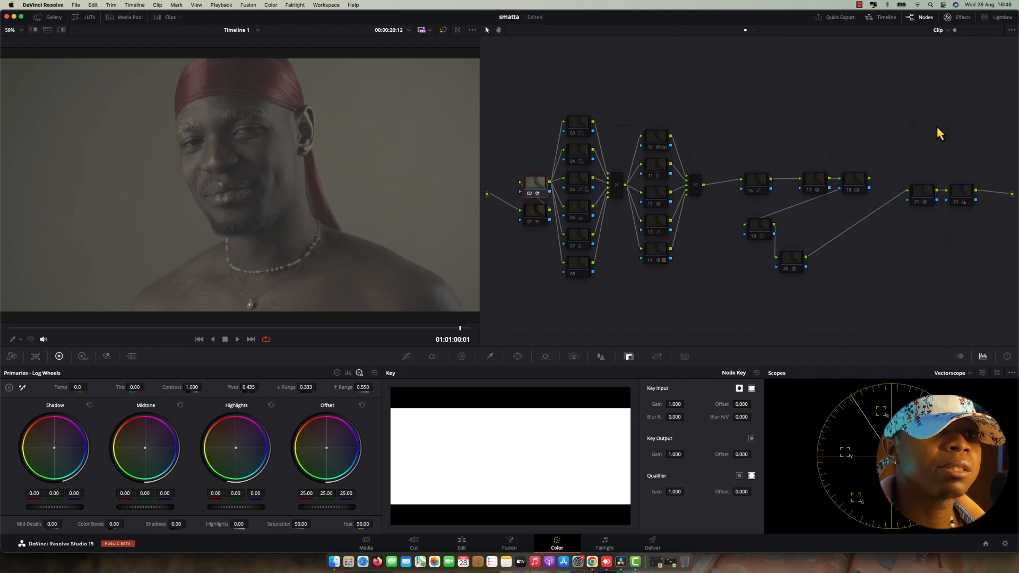
- Enable nodes 17 and 18 of clip 02 and preview the image full screen
click(926, 199)
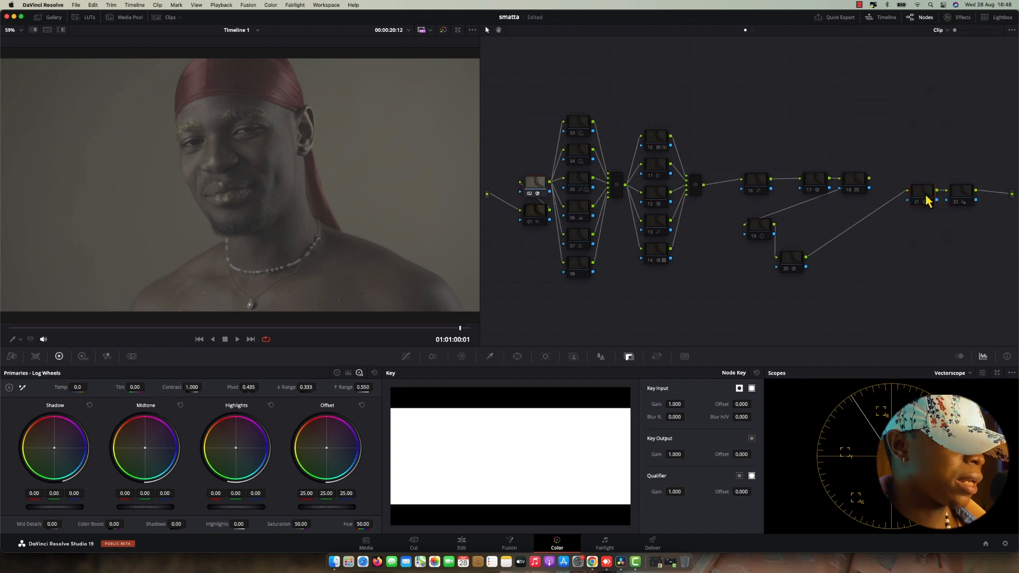
click(821, 183)
click(854, 180)
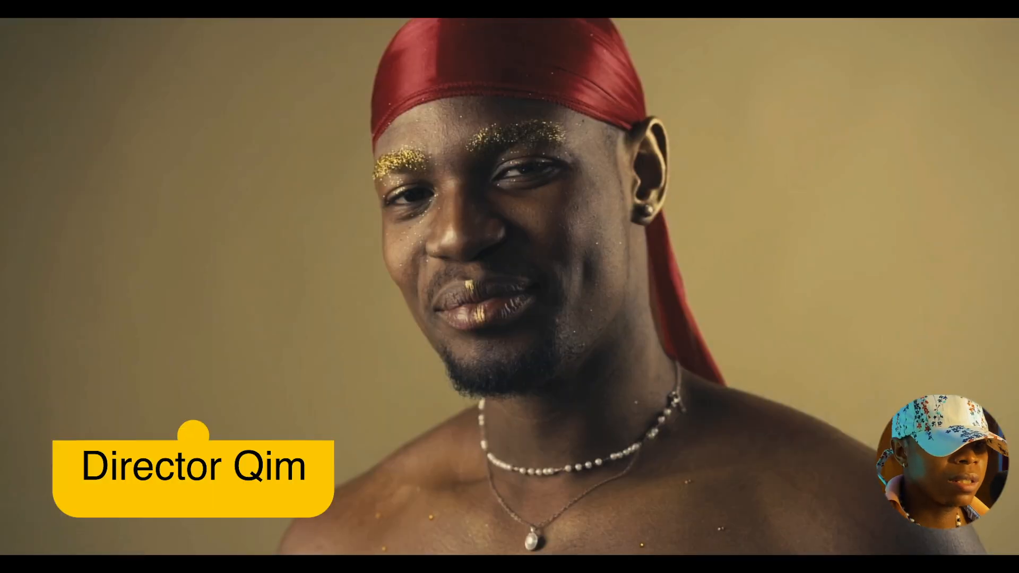
key(Escape)
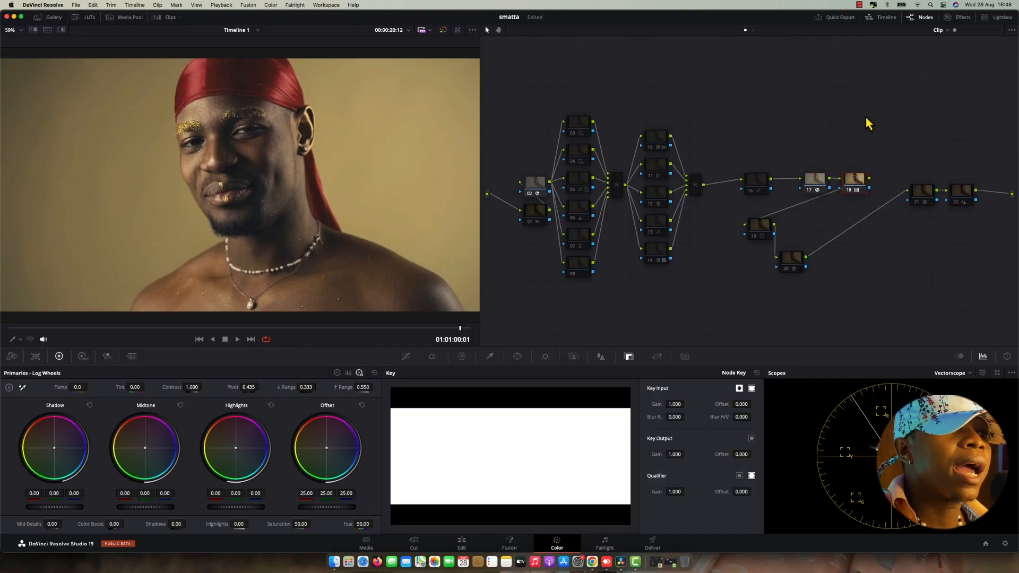
- Bypass the grade and inspect the original image of clip 02 full screen for comparison
click(443, 30)
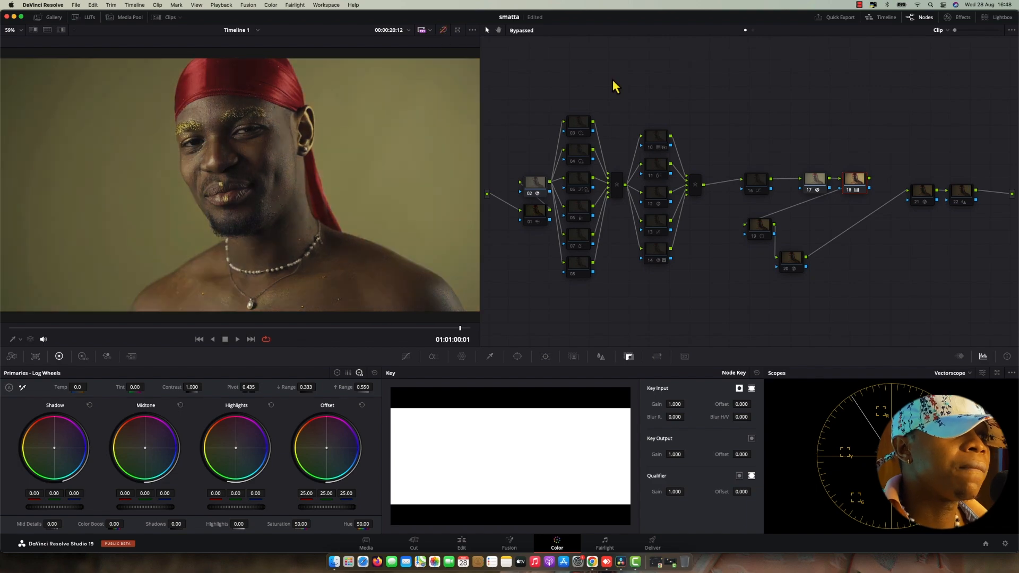
key(super+f)
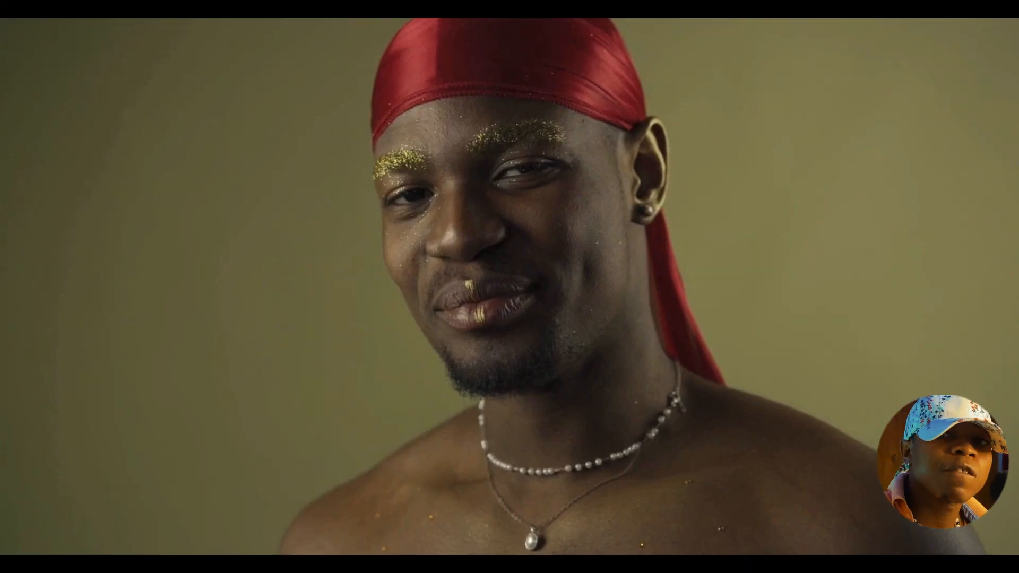
key(super+f)
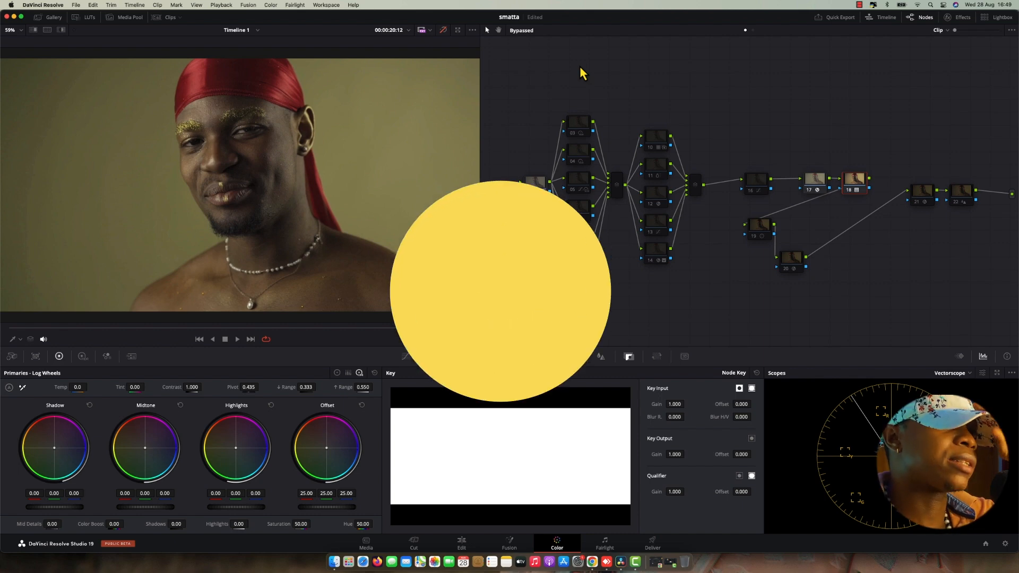
- Enable node 03, the uppermost node of clip 02's first parallel group
click(577, 129)
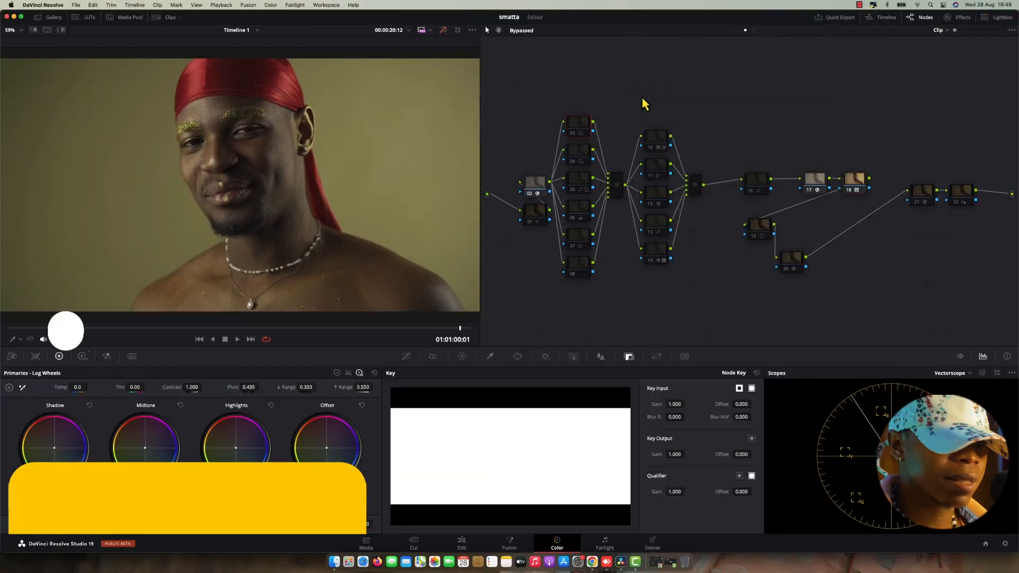
key(super+d)
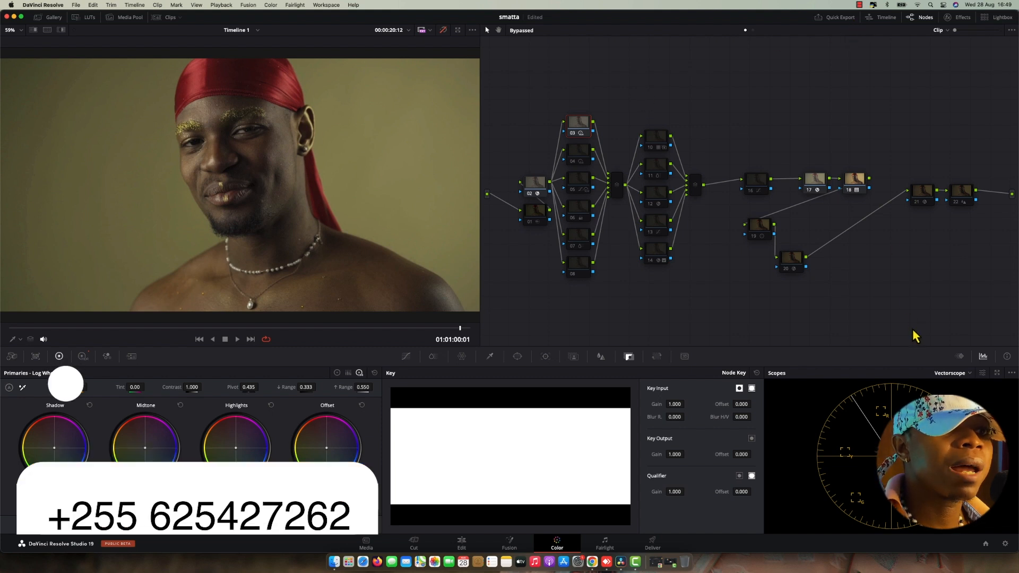
- Switch the scopes to Waveform and toggle node 03 off and back on to check its effect
click(942, 373)
click(954, 395)
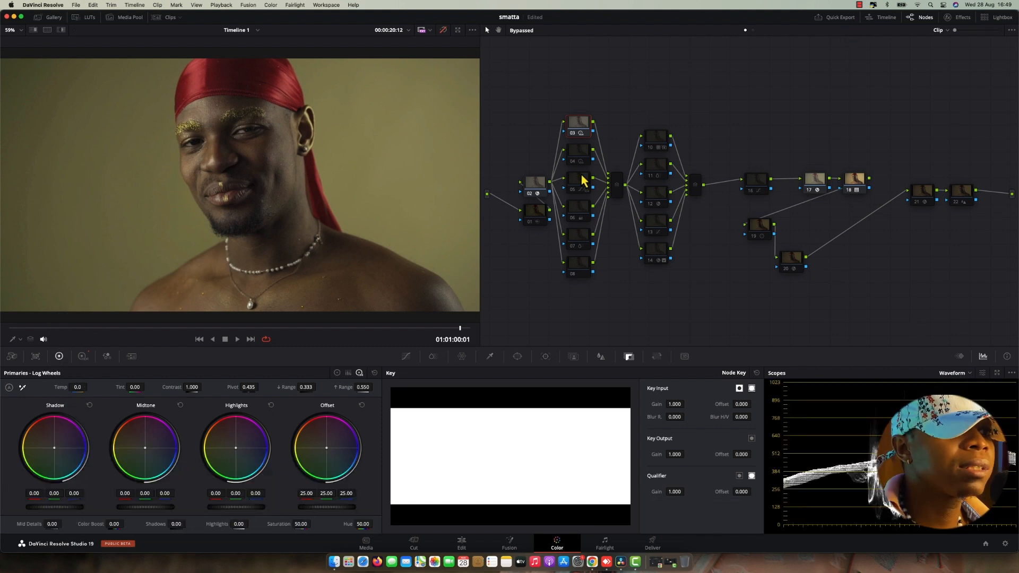
click(572, 134)
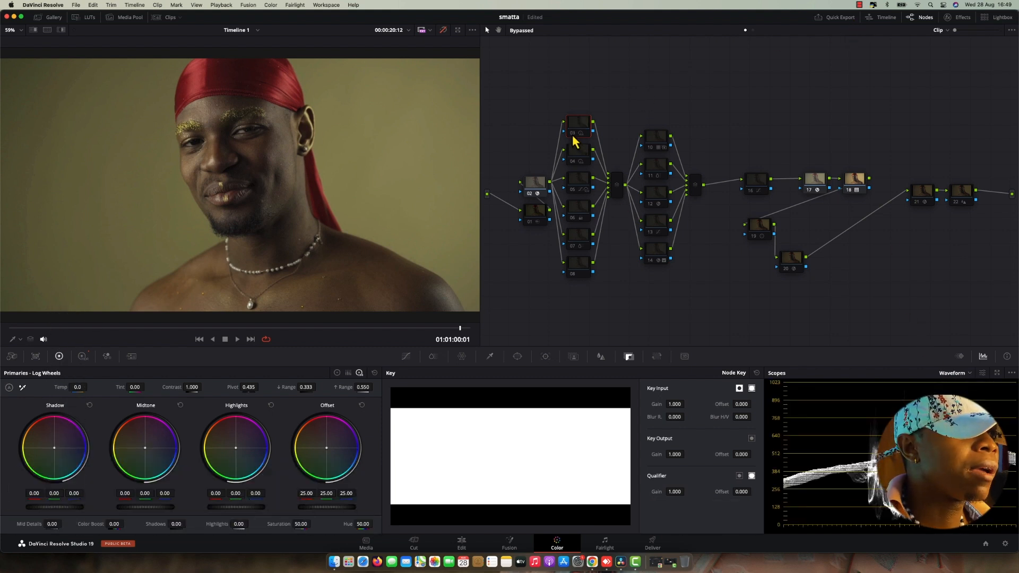
click(572, 137)
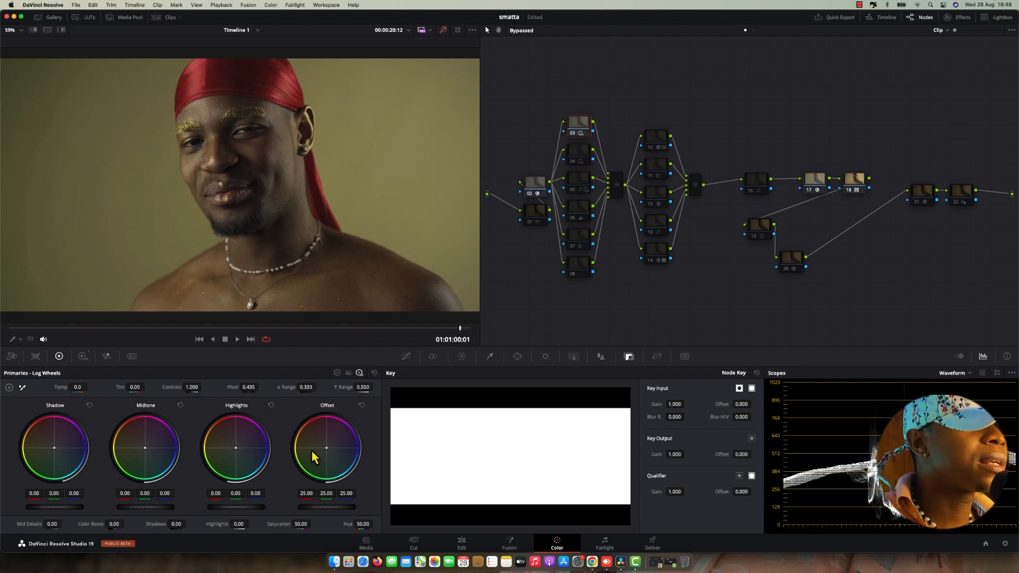
- Enable node 04 with the HDR color wheels displayed and restore the bypassed grade
click(82, 356)
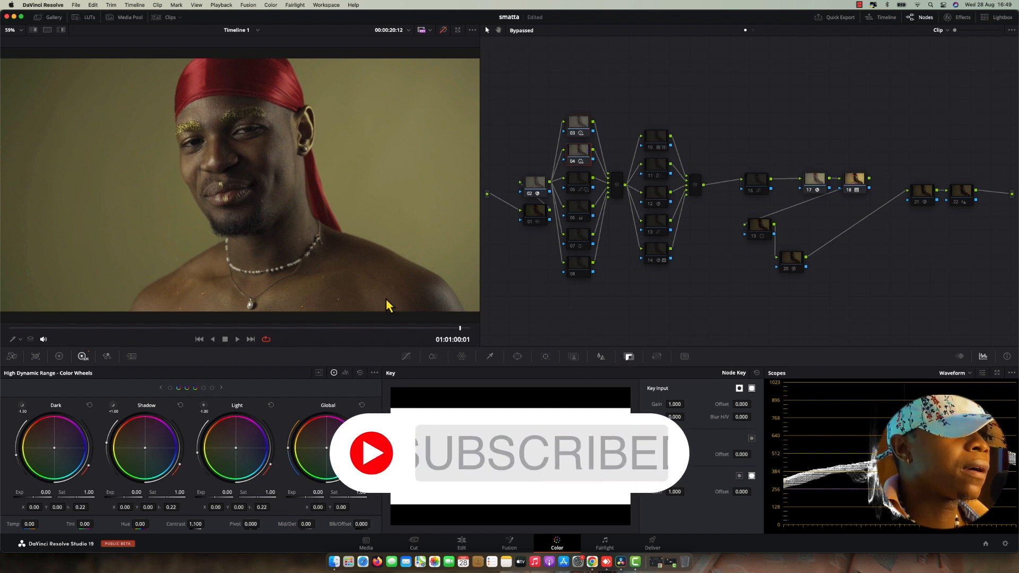
click(443, 30)
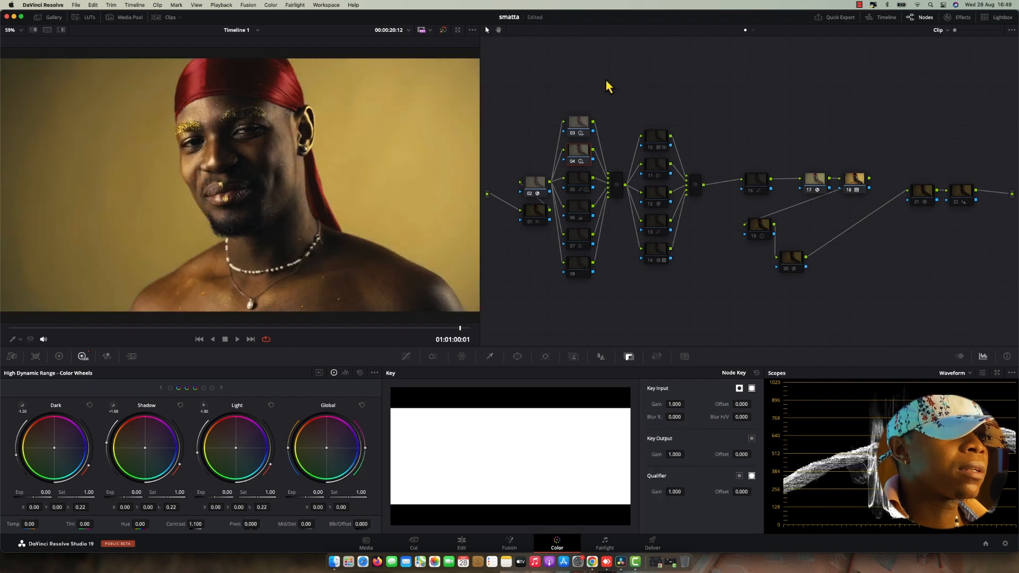
- Toggle nodes 03 and 04 off and back on to compare their effect on the image
click(572, 161)
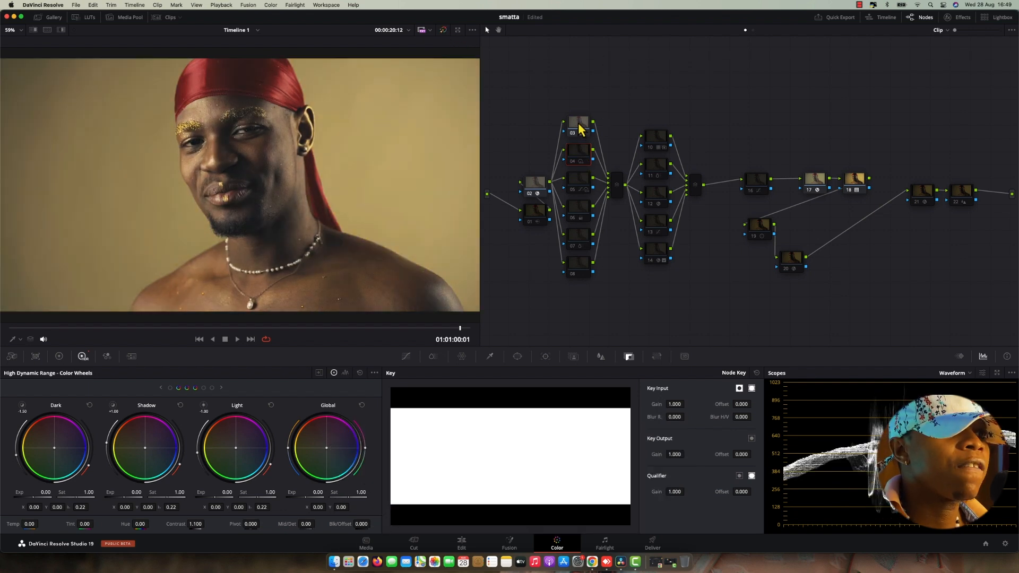
click(575, 136)
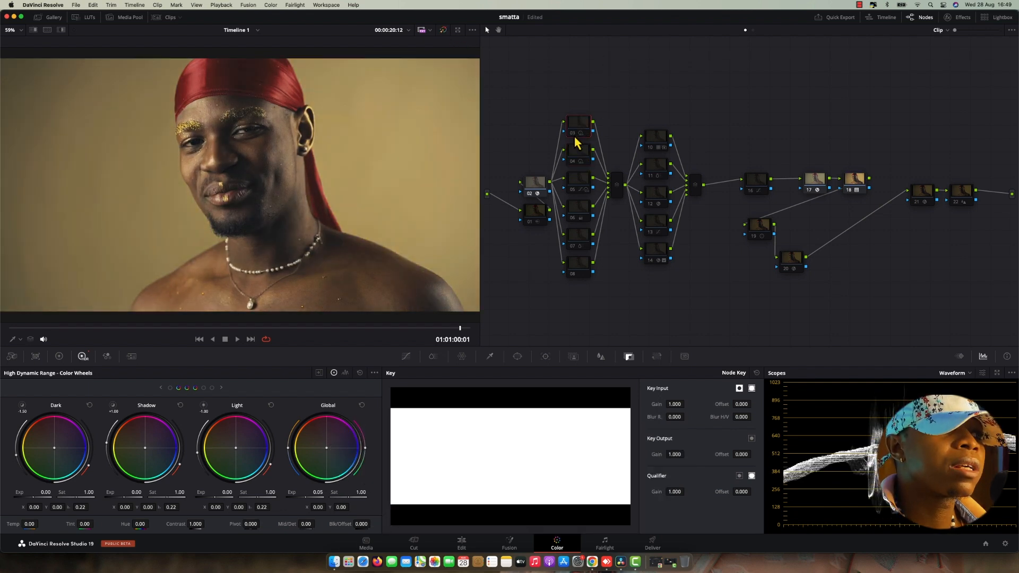
click(574, 136)
click(576, 141)
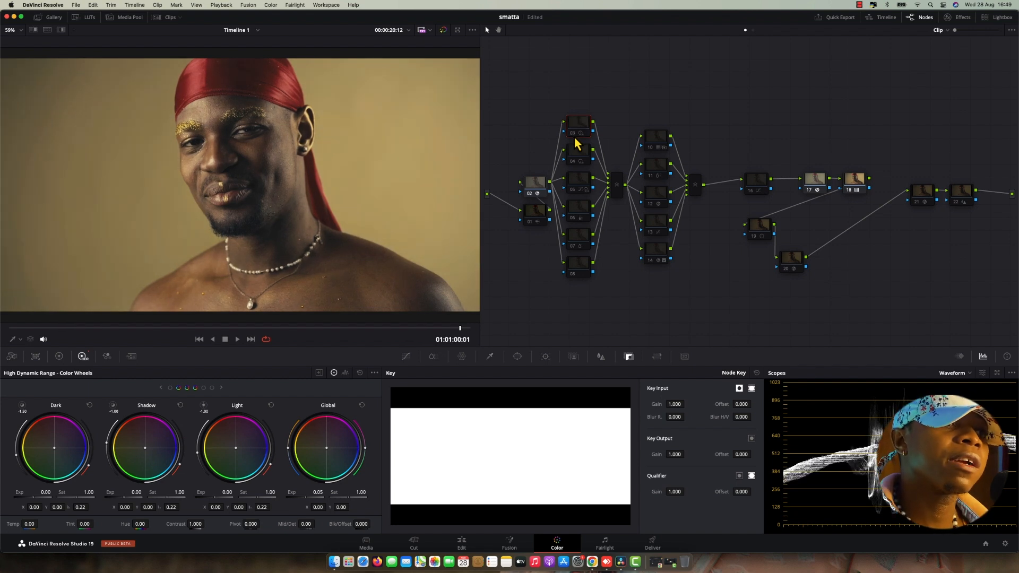
click(577, 143)
click(574, 165)
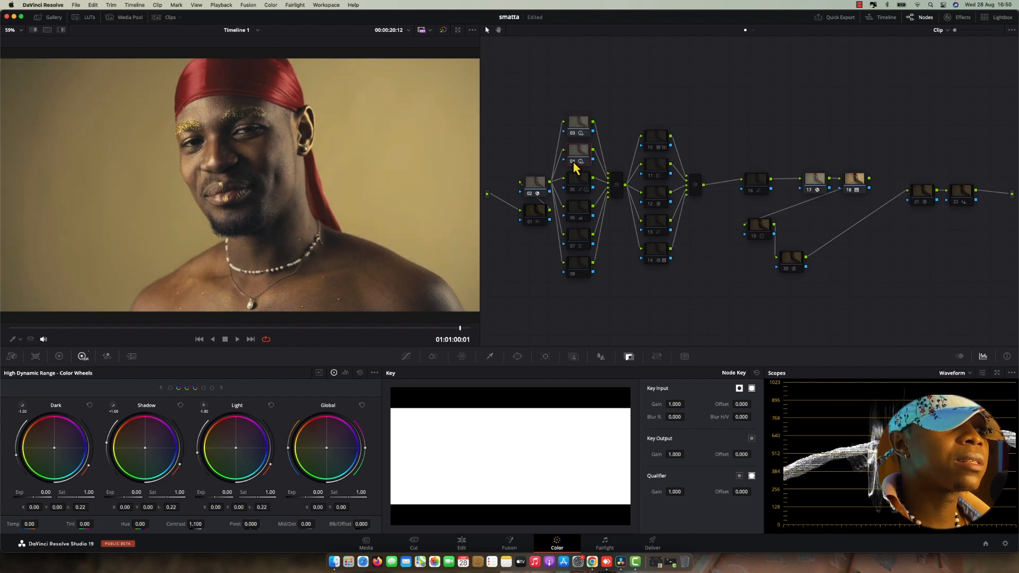
click(574, 165)
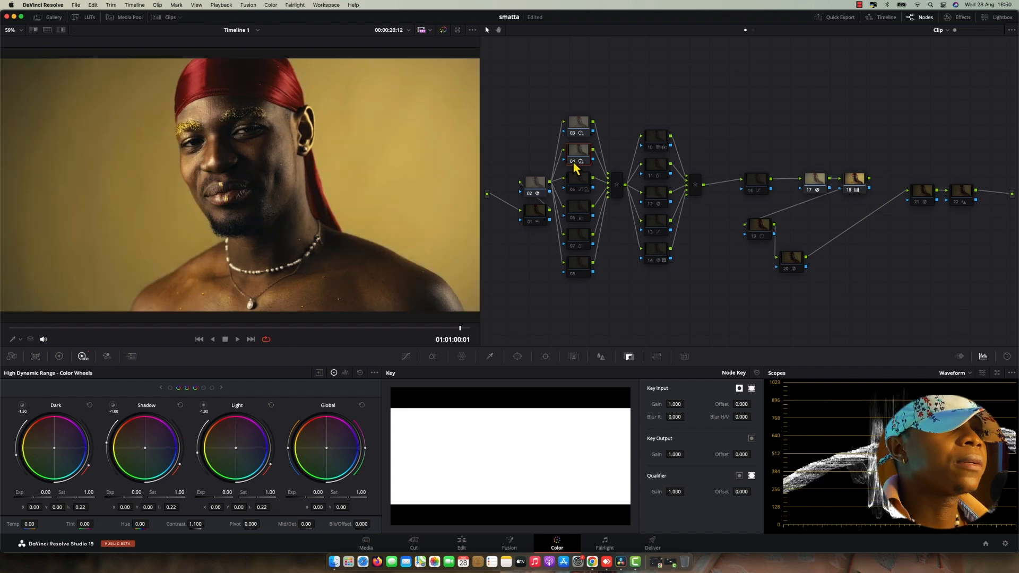
- Enable node 05 of the first parallel group and display its custom curve
click(578, 186)
click(579, 186)
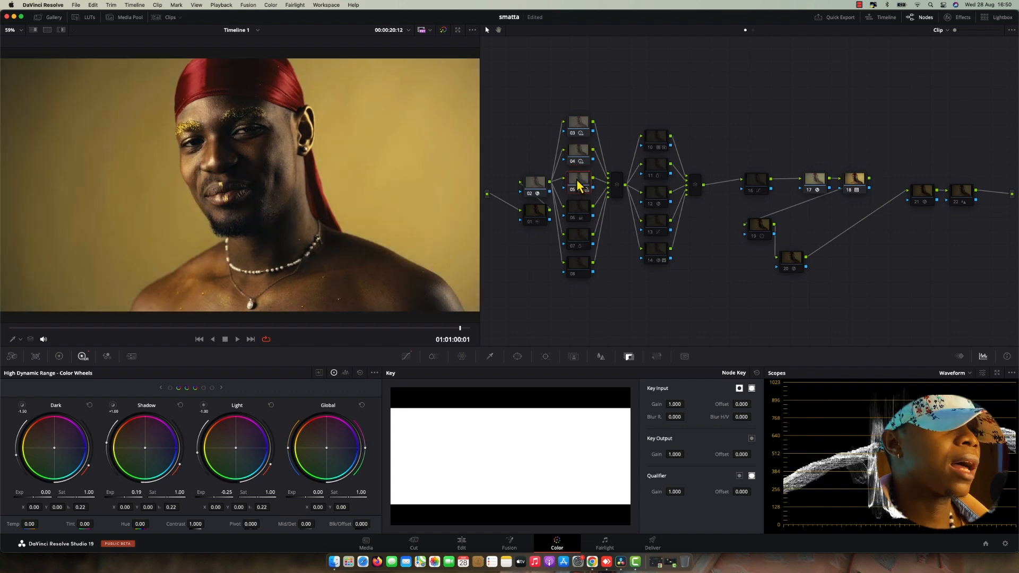
click(401, 359)
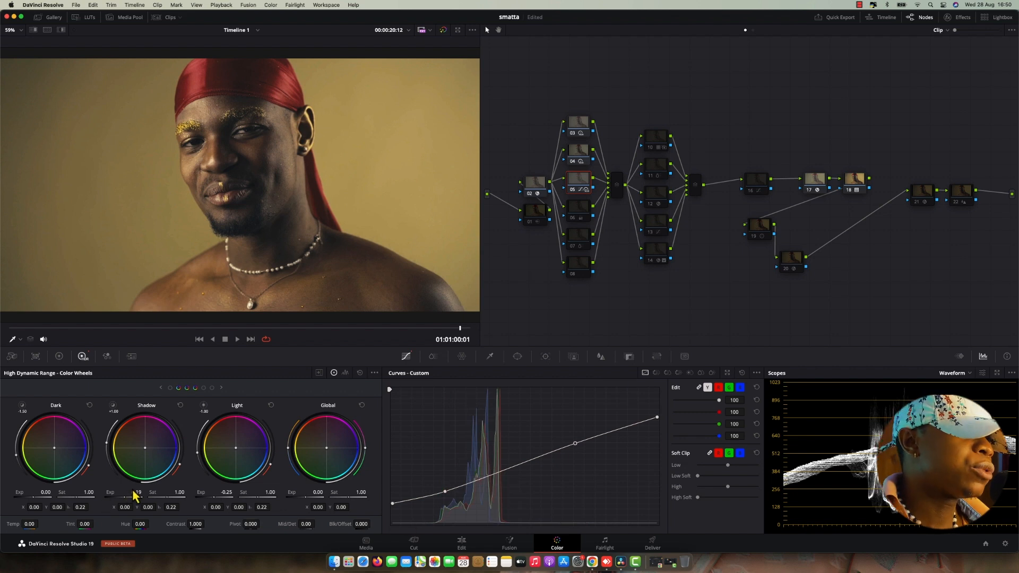
- Enable node 06 of the first parallel group and switch the scopes to Vectorscope
click(578, 215)
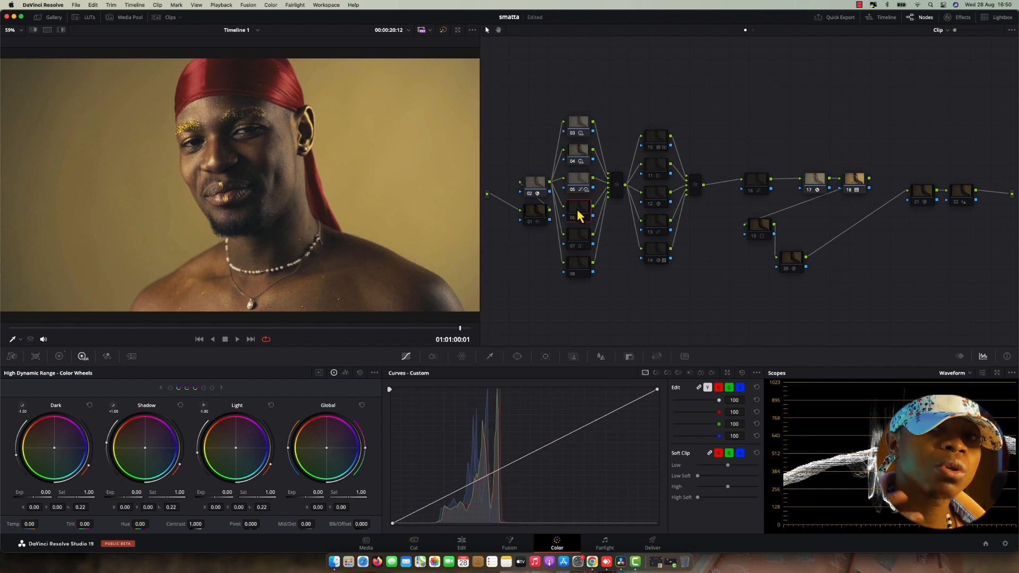
click(579, 215)
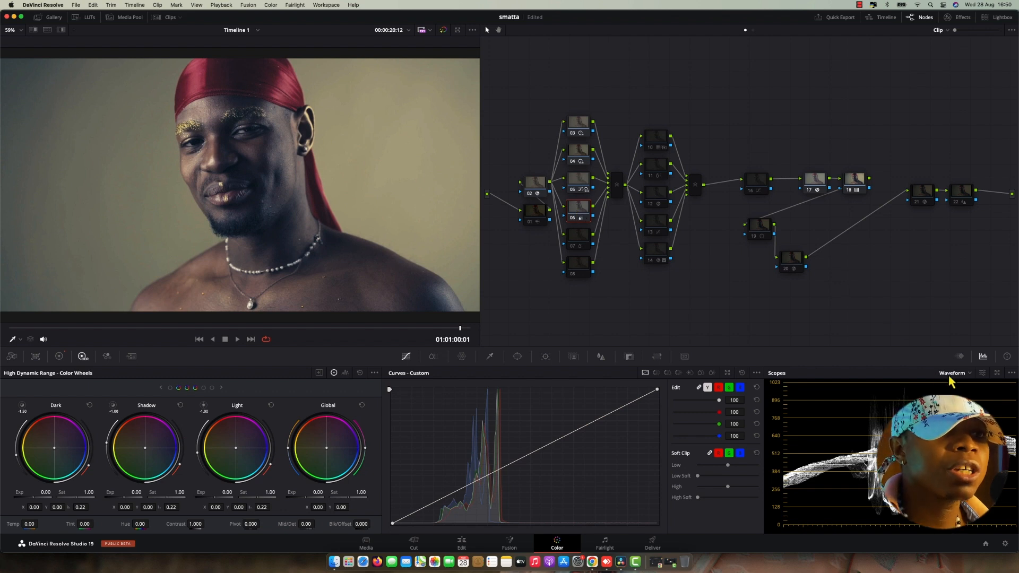
click(957, 403)
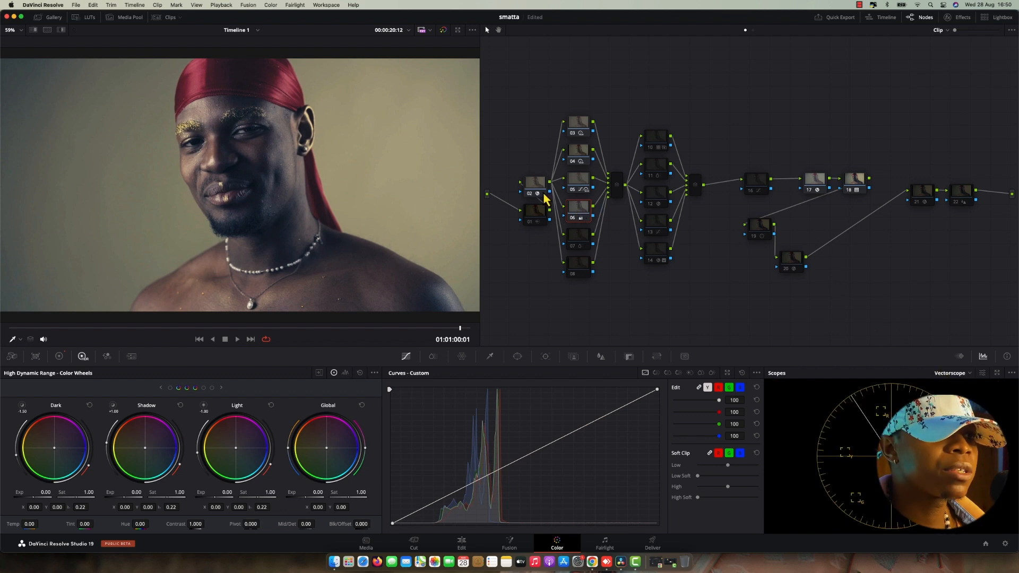
- Compare the image with node 06 off and on in full screen, and inspect the enlarged vectorscope
key(ctrl+d)
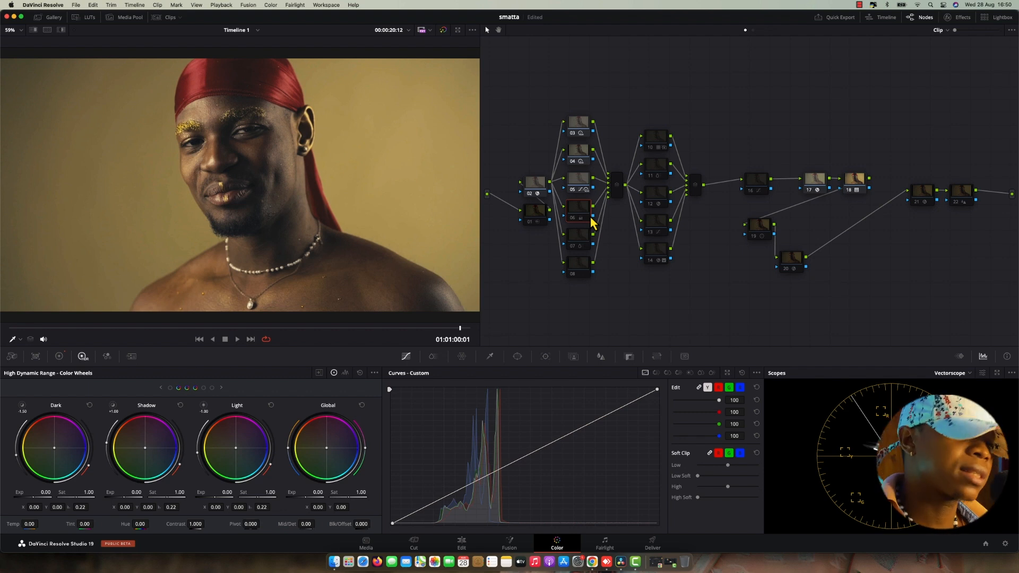
key(super+f)
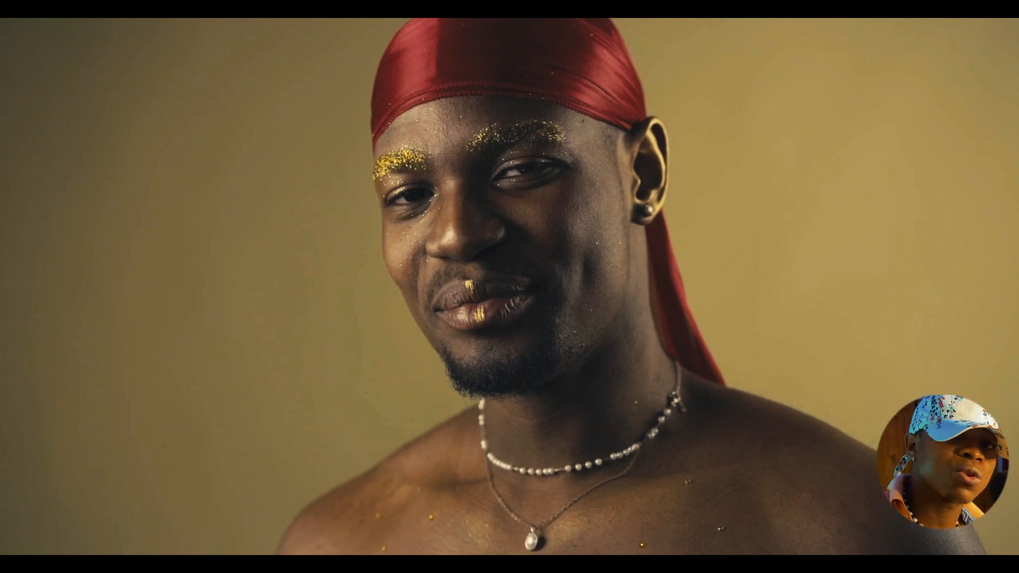
key(Escape)
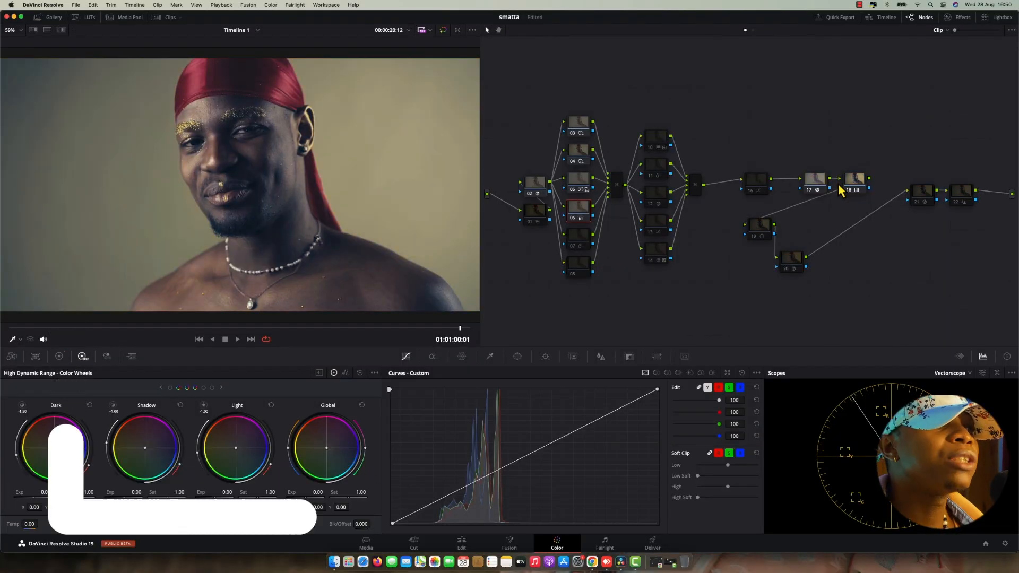
click(996, 374)
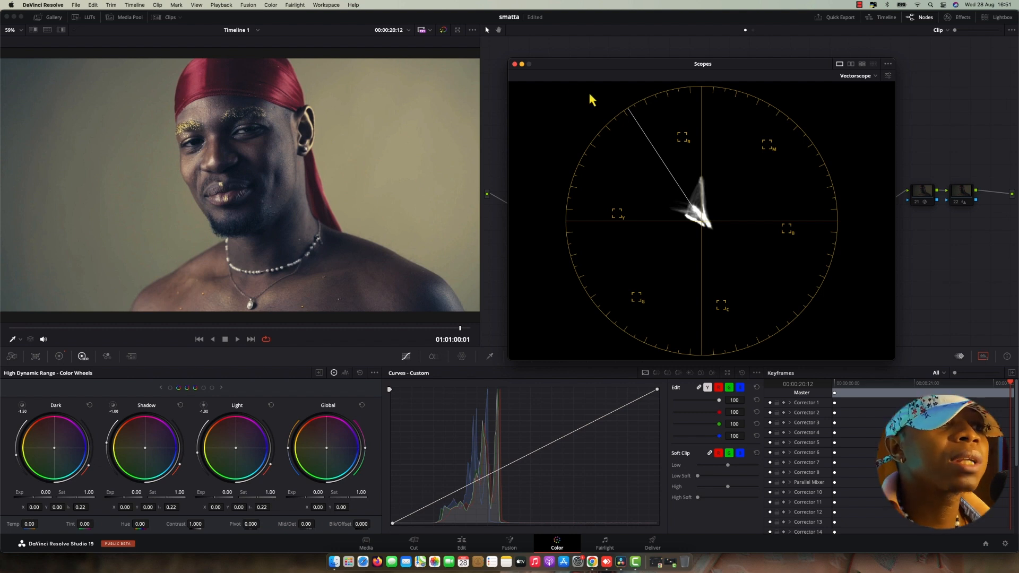
click(514, 63)
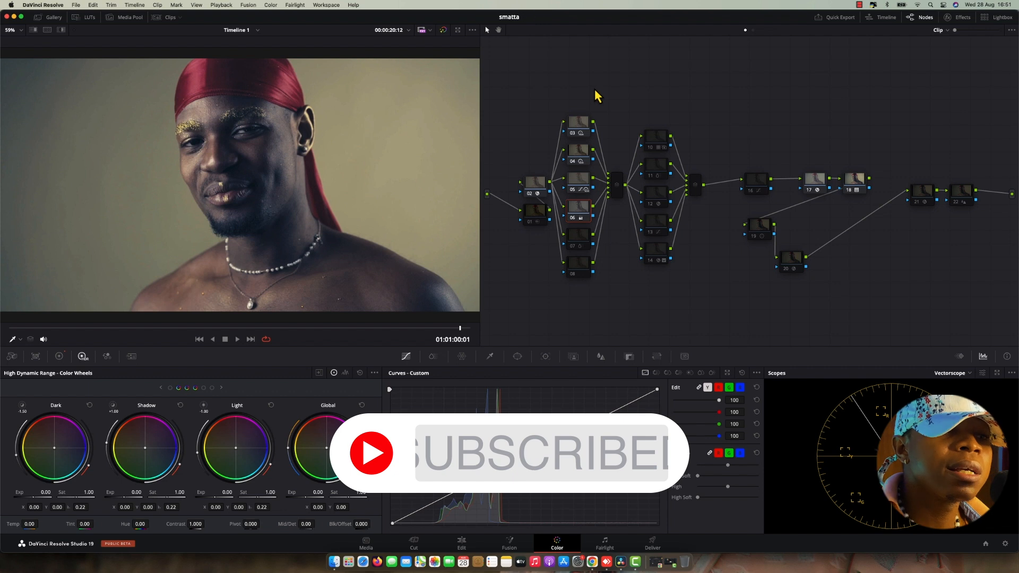
- Enable node 07 of the first parallel group
click(589, 240)
key(ctrl+d)
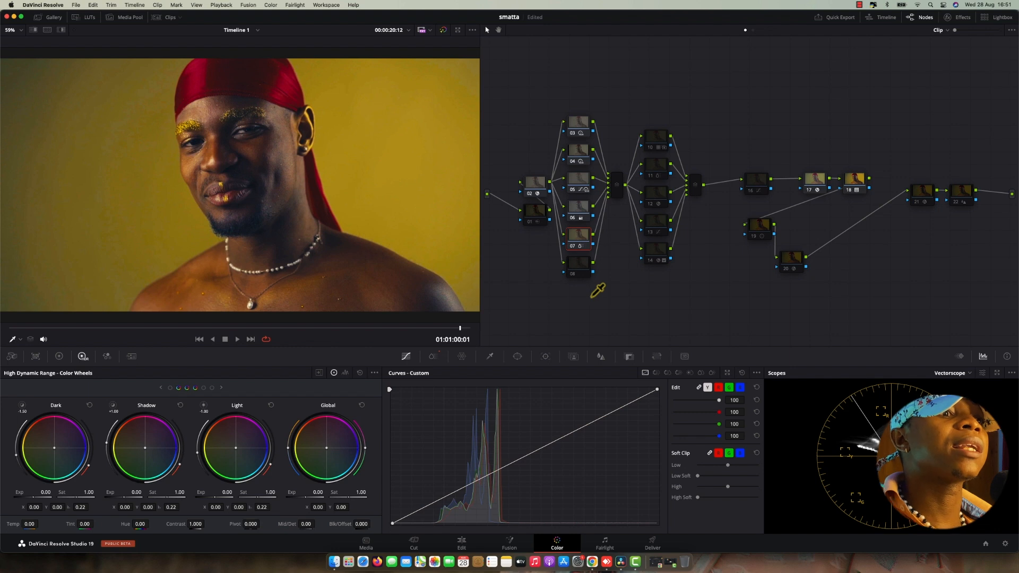
- Select nodes 06 and 07 together and compare the image with both off and on, including full screen
drag(580, 81, 594, 232)
click(577, 206)
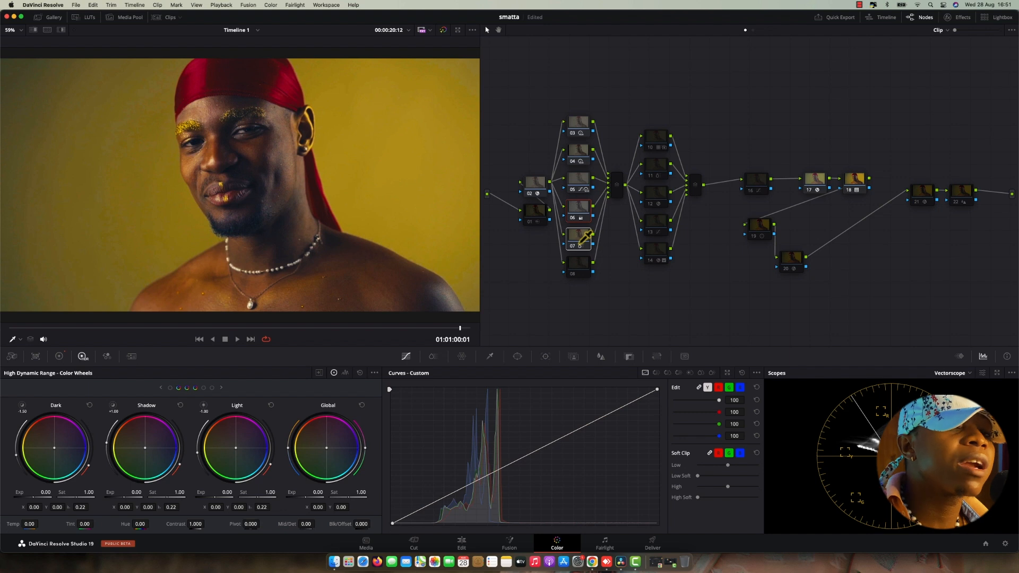
key(super+d)
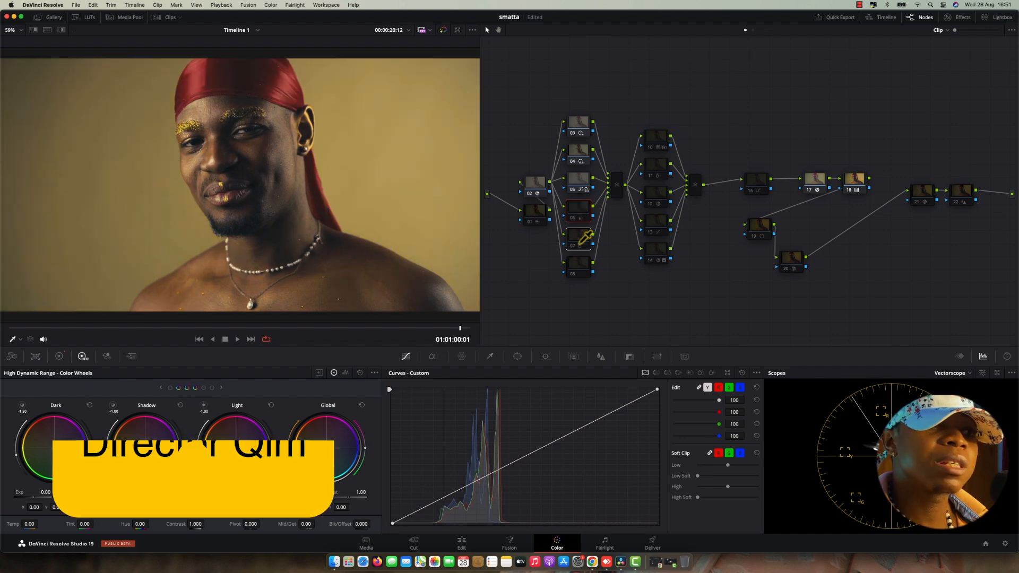
key(super+d)
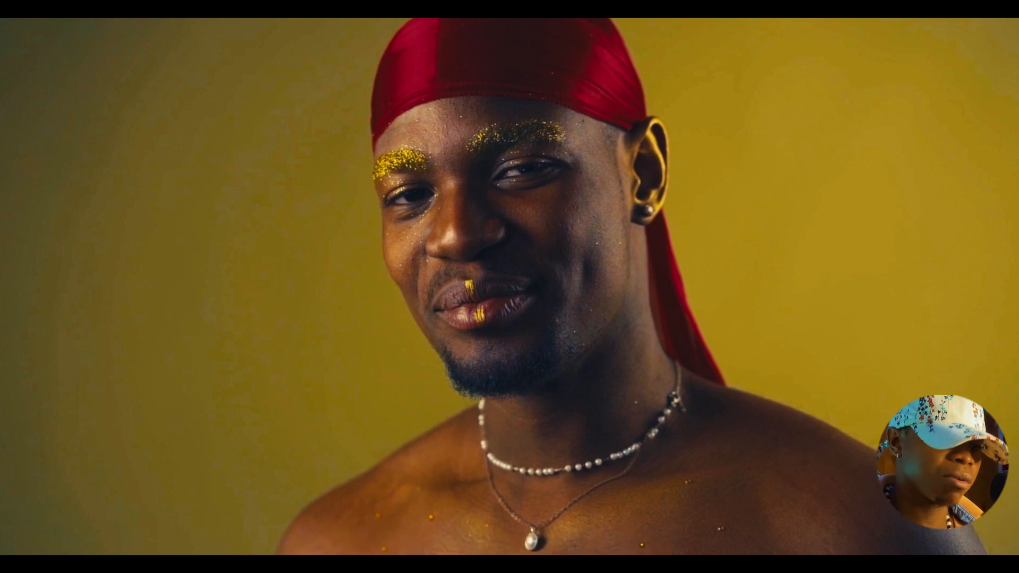
key(Escape)
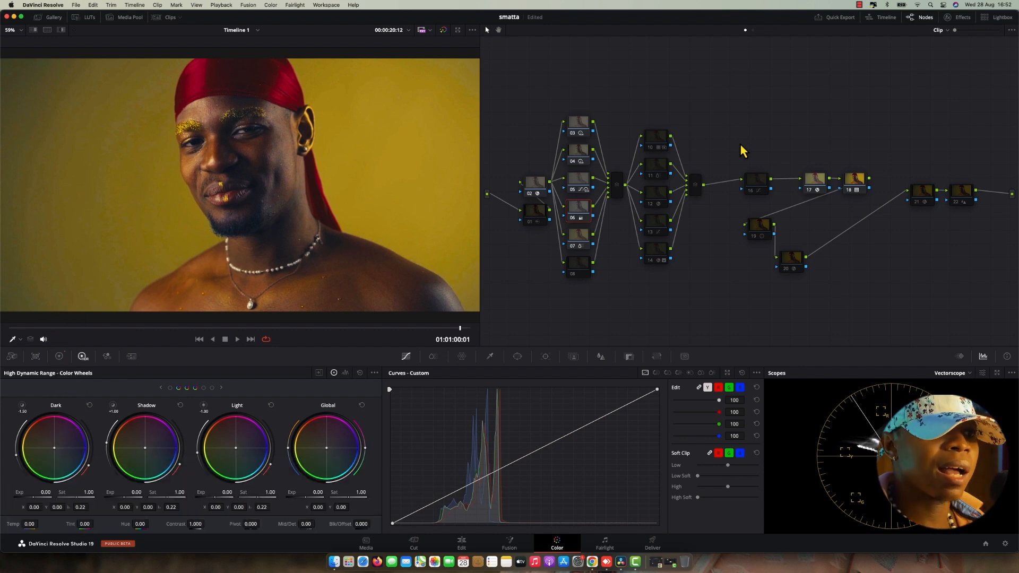
- Select node 08, inspect the current grade full screen, and save the project
click(576, 270)
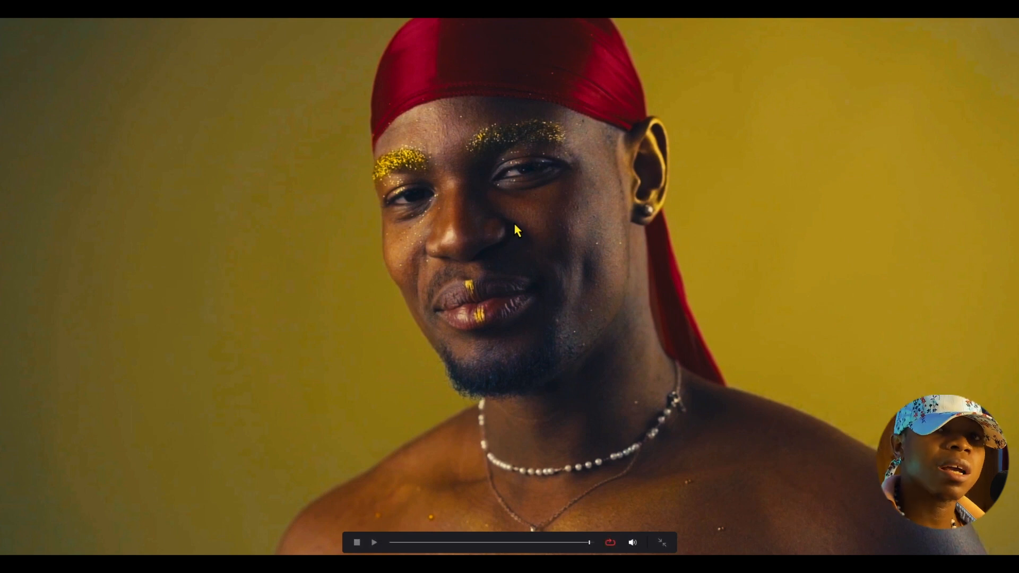
key(Escape)
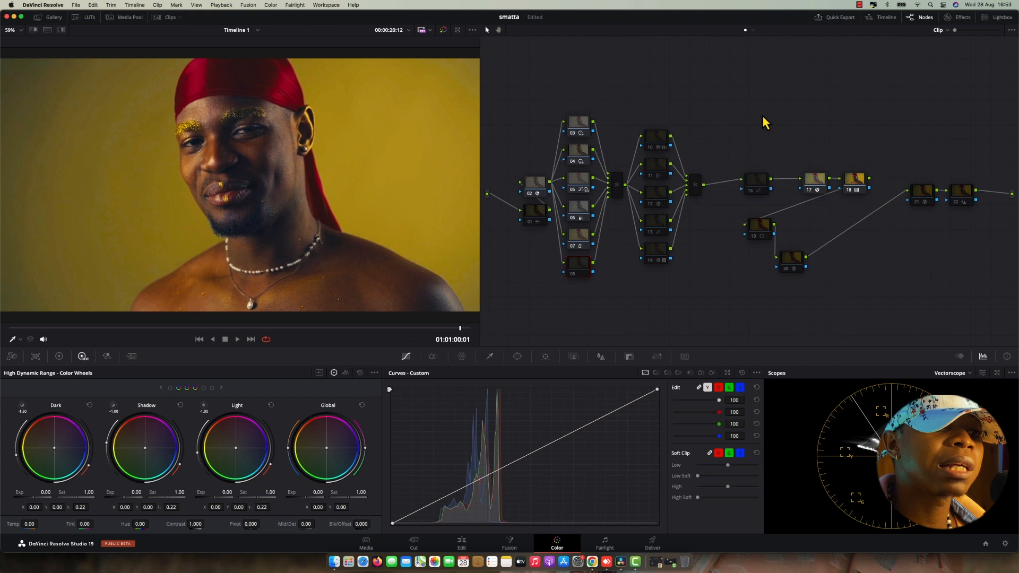
key(super+s)
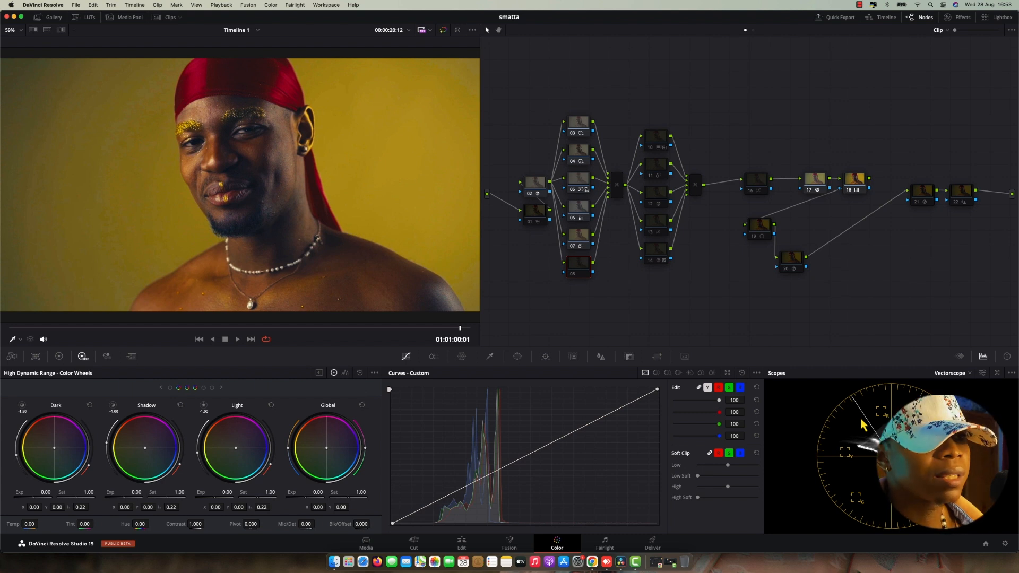
- Enable node 10, the uppermost node of the second parallel group, and preview the image full screen
click(656, 140)
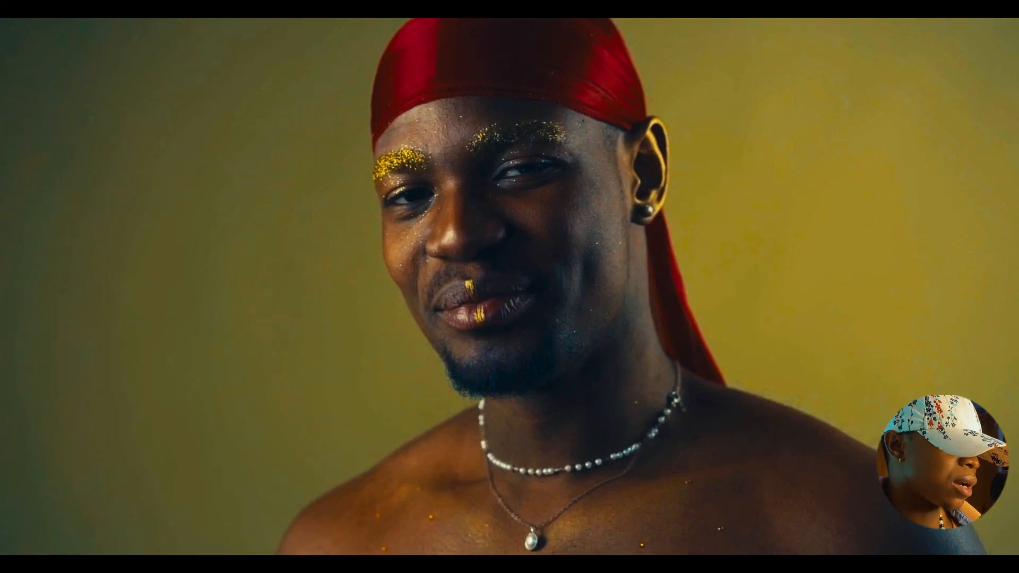
key(super+d)
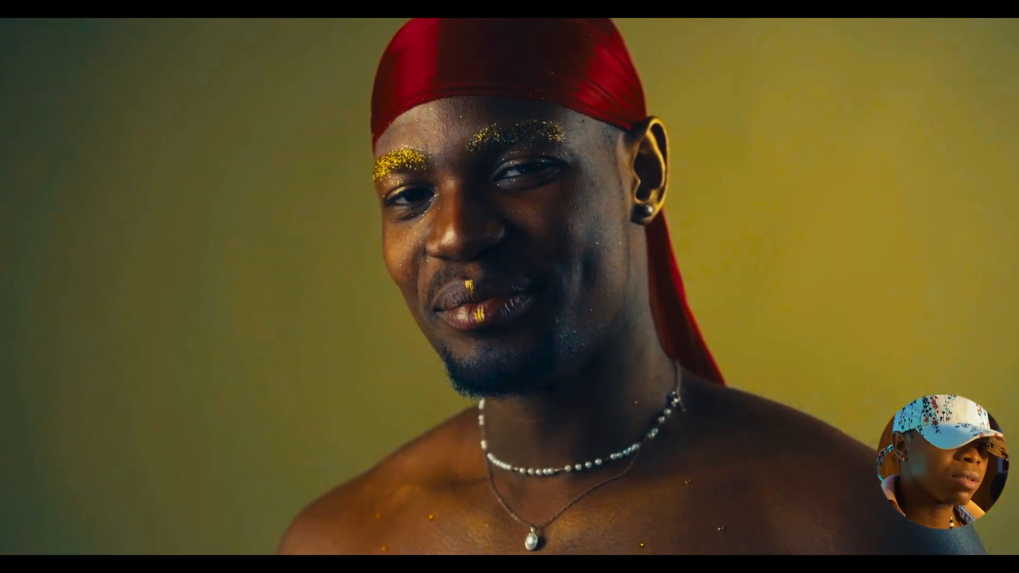
key(Escape)
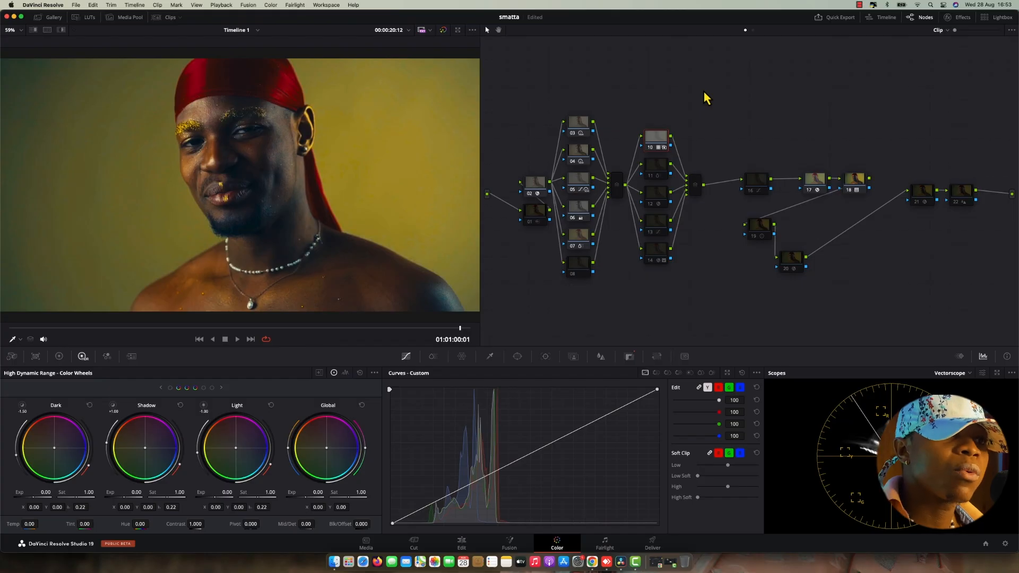
- Enable node 11 of the second parallel group and preview the image full screen
click(666, 168)
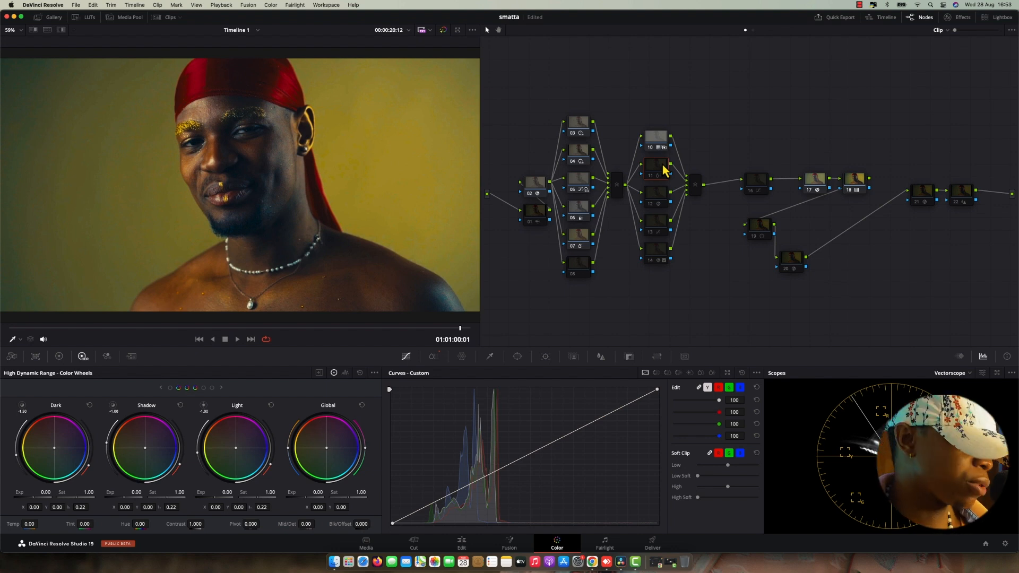
key(super+d)
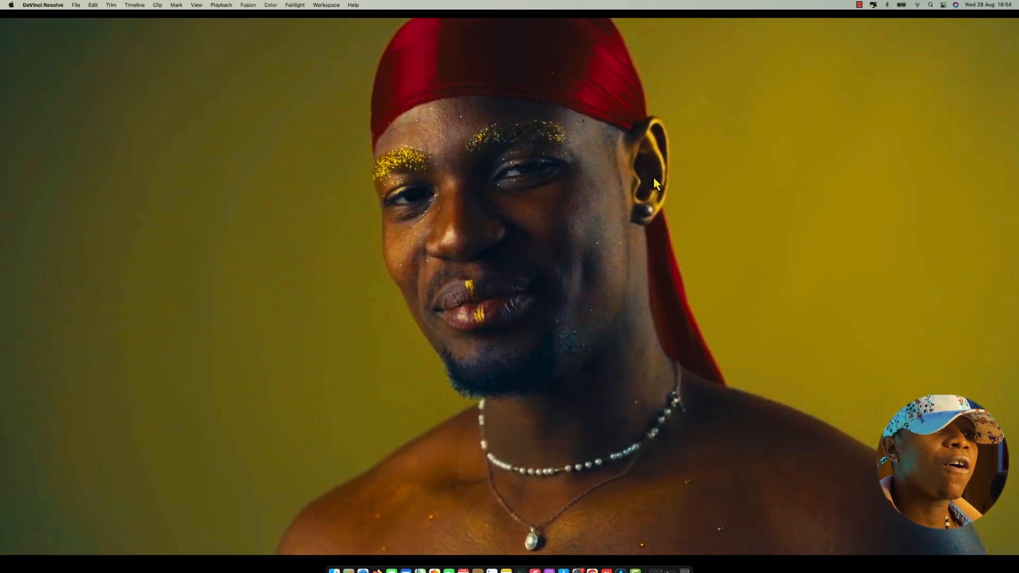
key(Escape)
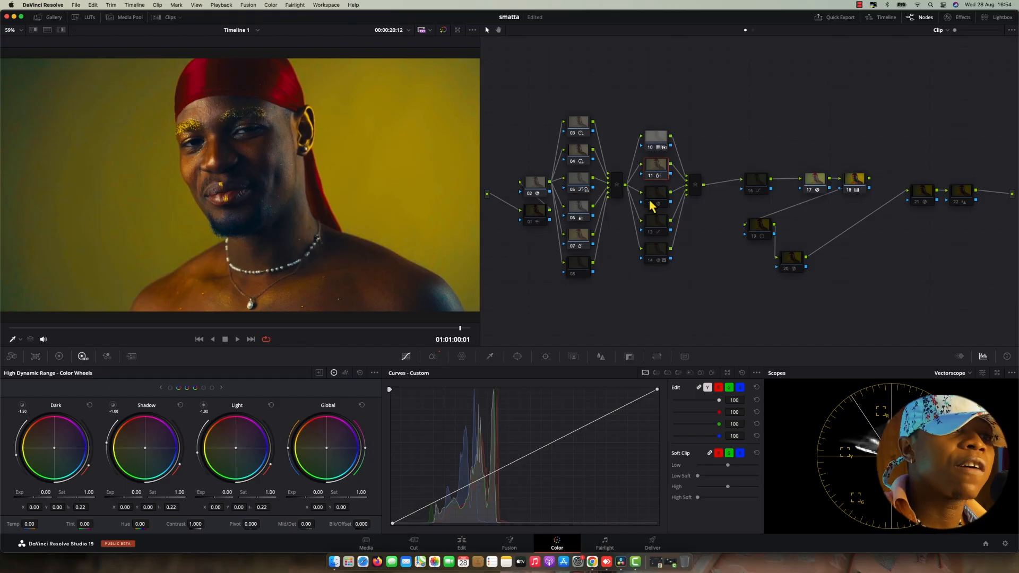
- Enable node 12 of the second parallel group
click(663, 195)
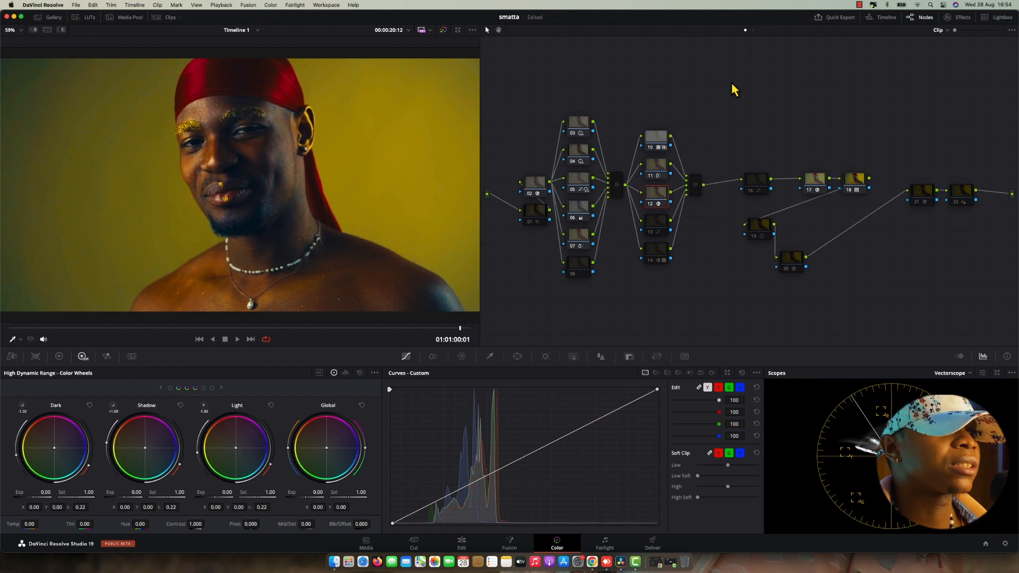
- Enable node 13 of the second parallel group and show its Hue Vs Hue curve
click(654, 231)
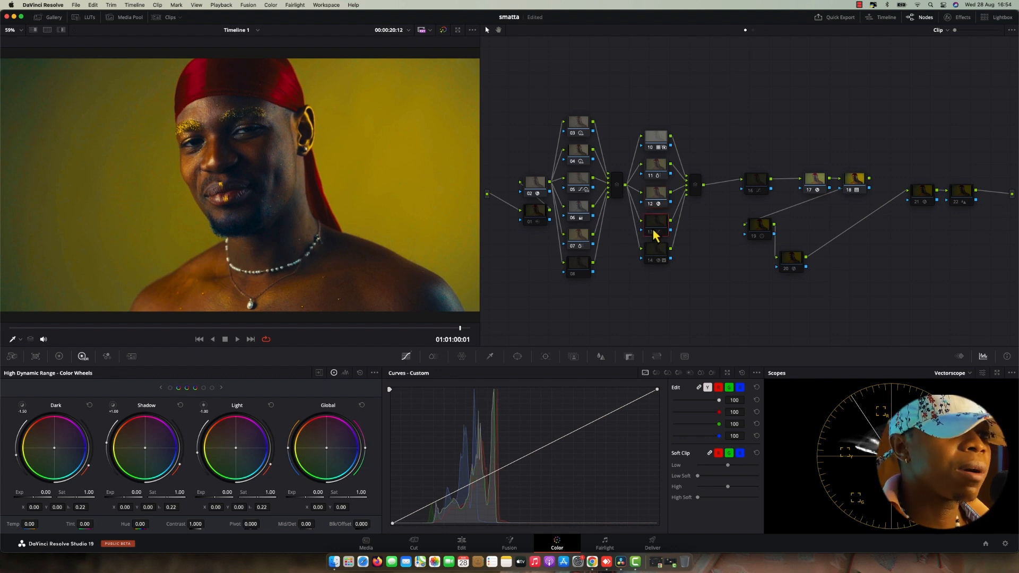
key(super+d)
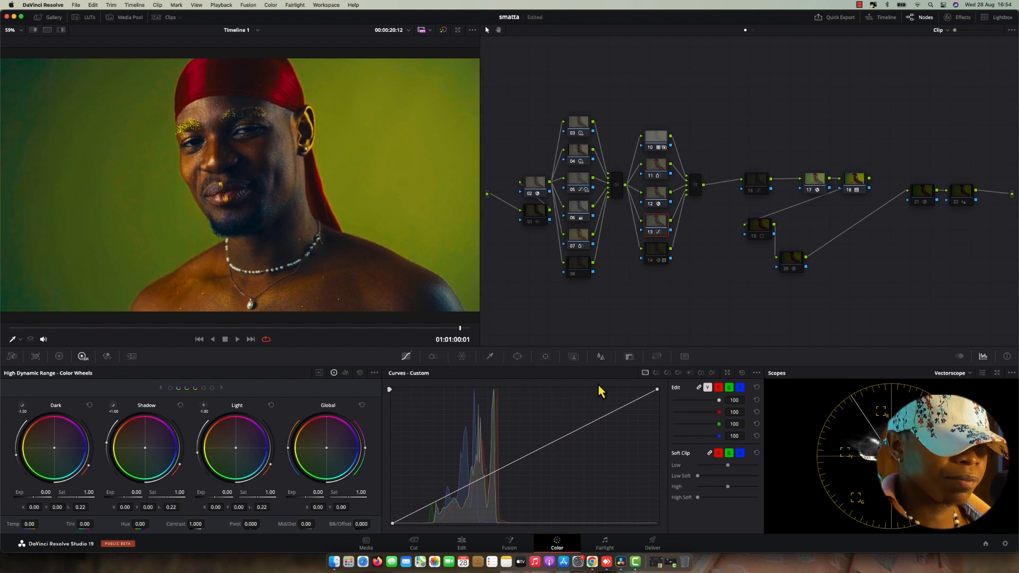
click(656, 373)
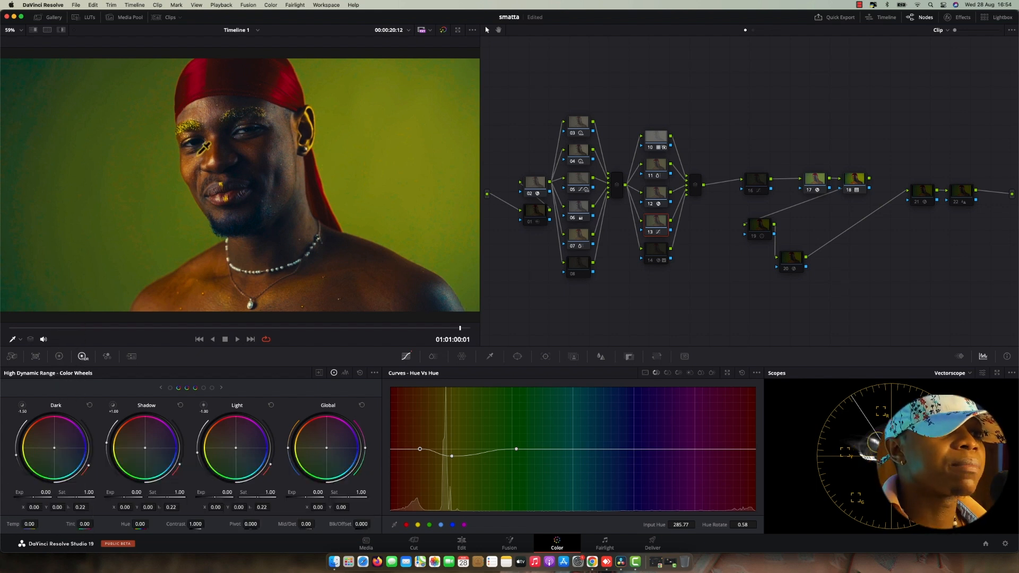
- Switch nodes 06 and 07 off and back on to compare their effect on the image alongside node 13
click(579, 212)
key(ctrl+d)
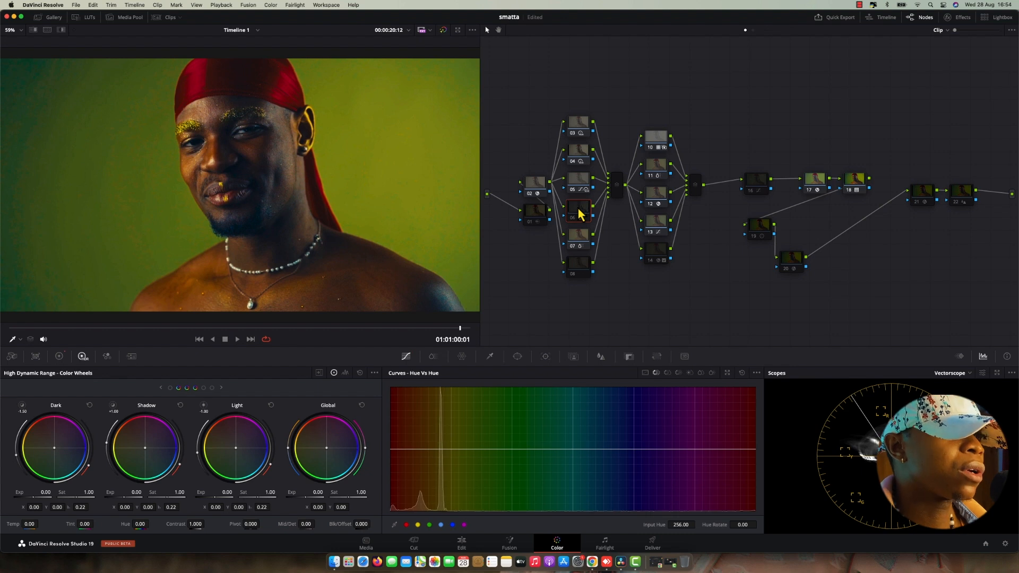
click(657, 222)
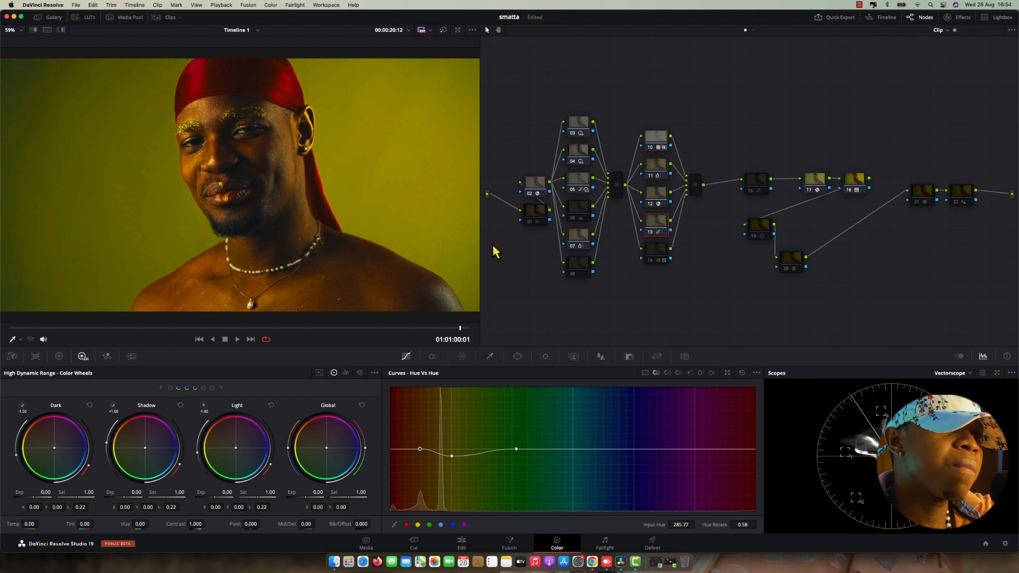
click(575, 247)
key(ctrl+d)
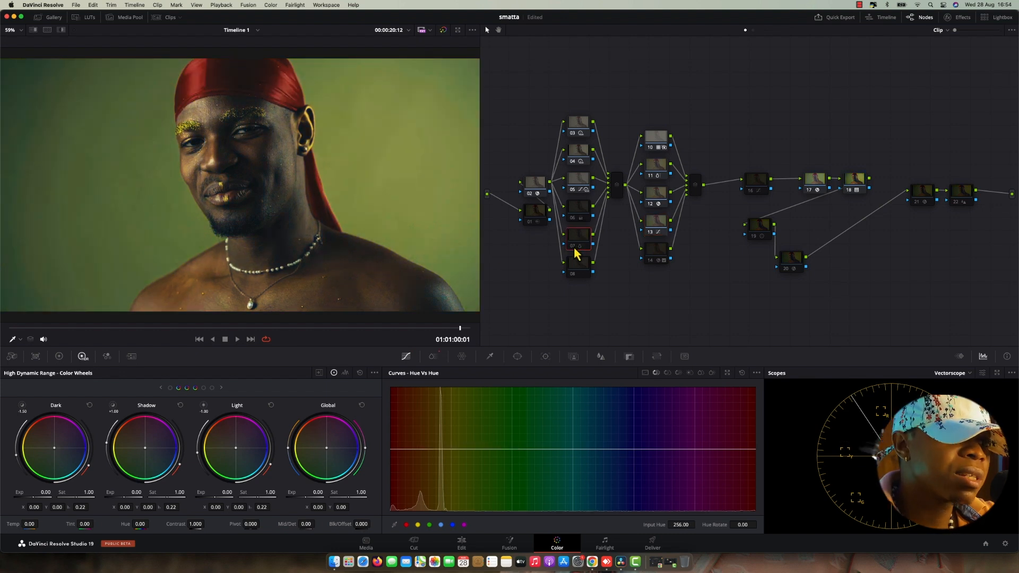
key(ctrl+d)
click(577, 212)
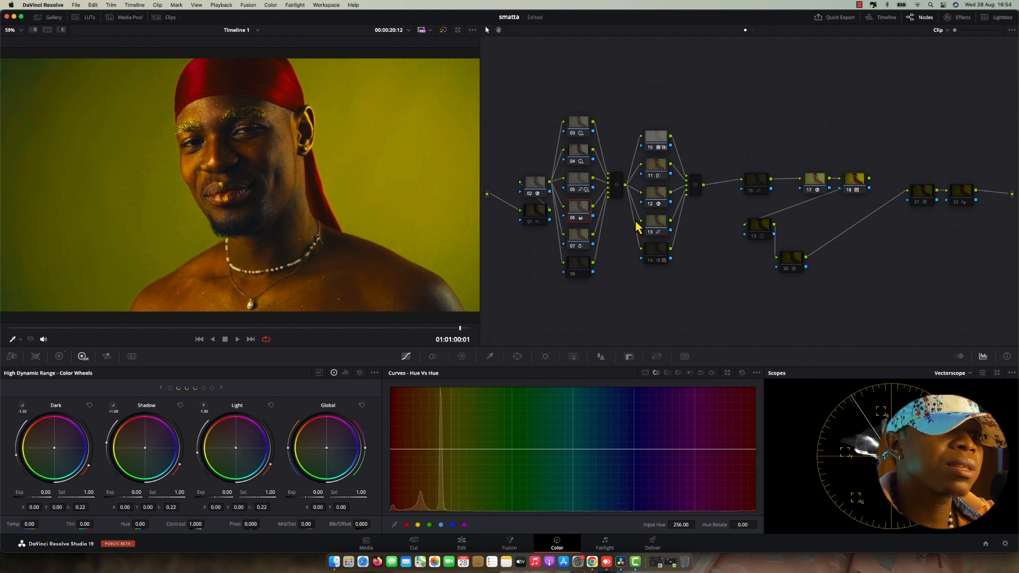
- Toggle node 13 off and on to compare the background hue with and without it, leaving it enabled
click(655, 227)
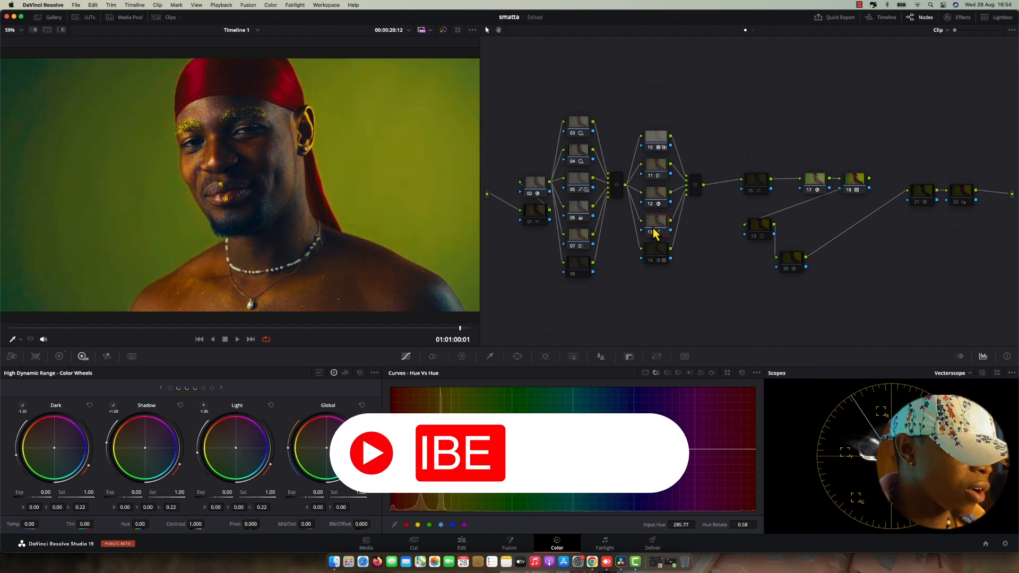
key(super+d)
key(super+d)
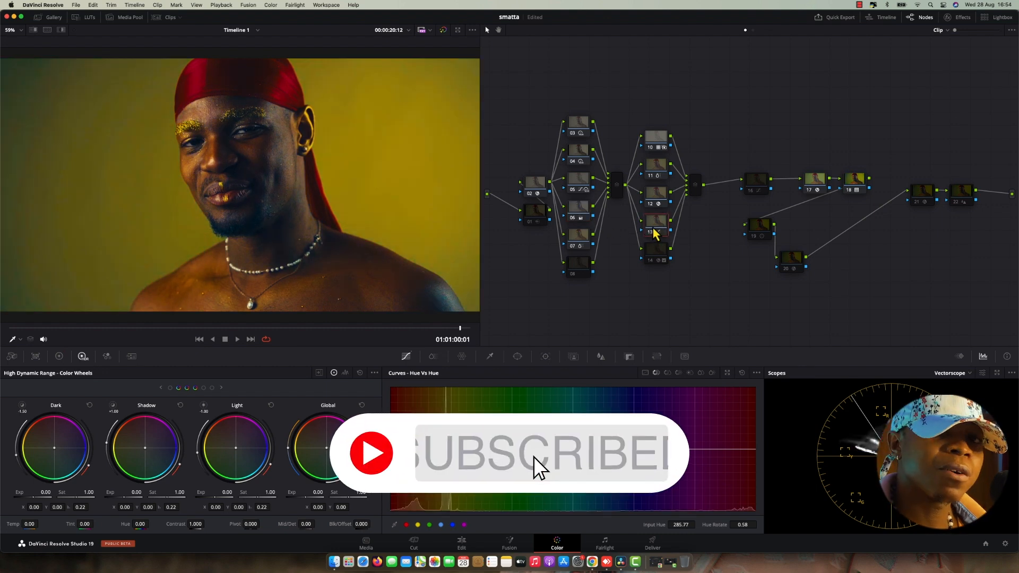
key(super+d)
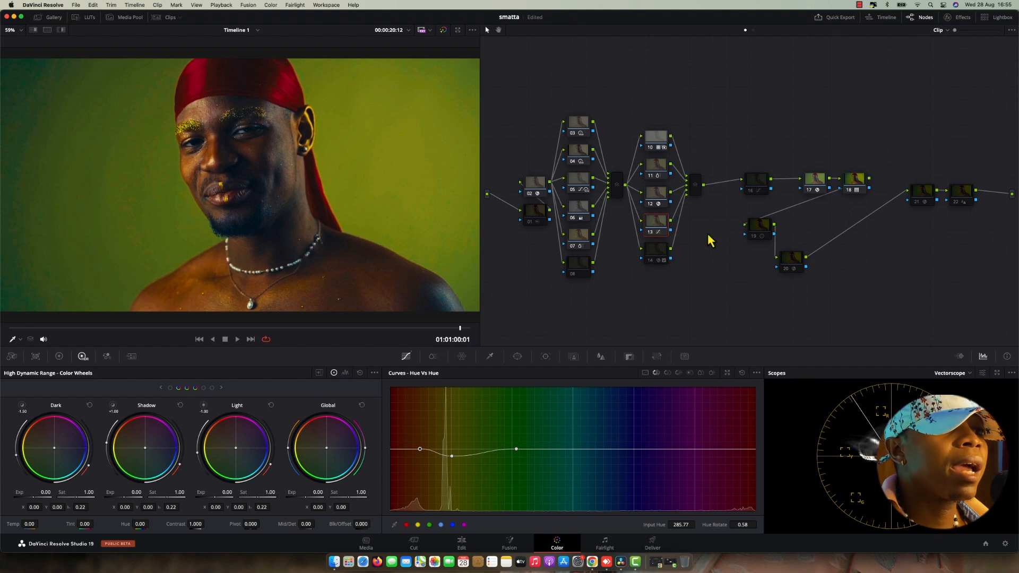
- Enable node 14, show its Deband effect settings, and toggle the node to compare the image
click(654, 250)
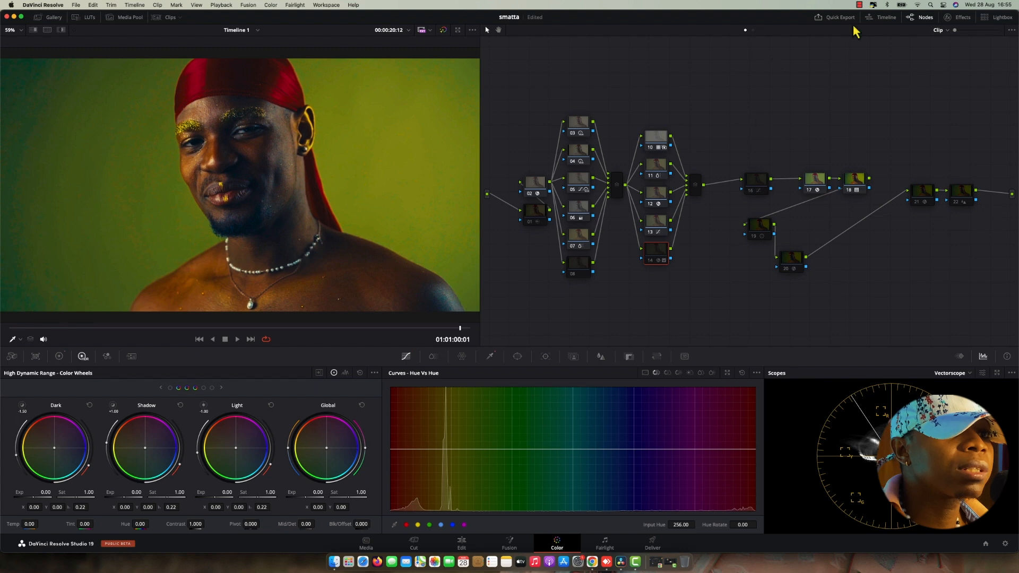
click(948, 18)
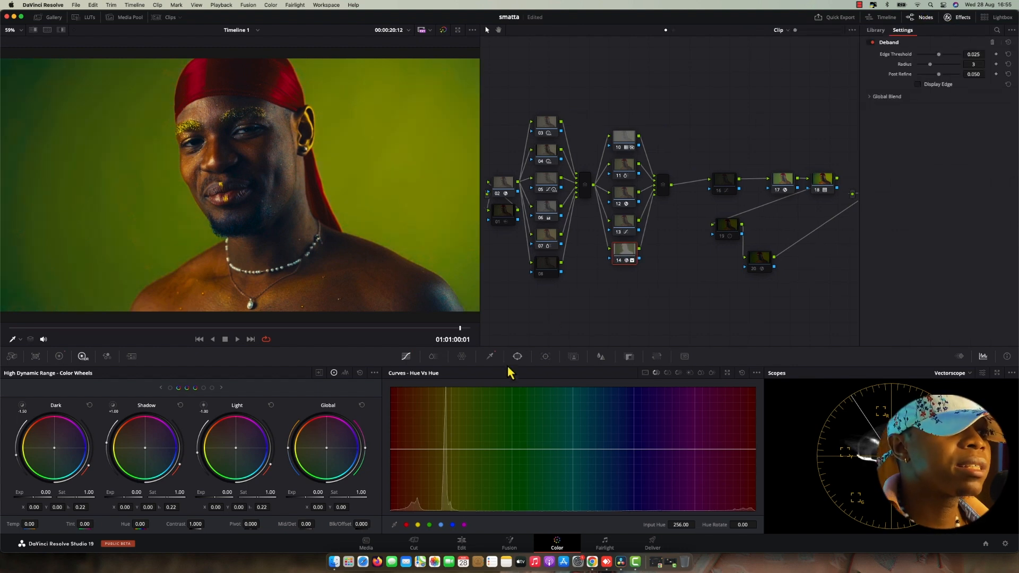
click(618, 260)
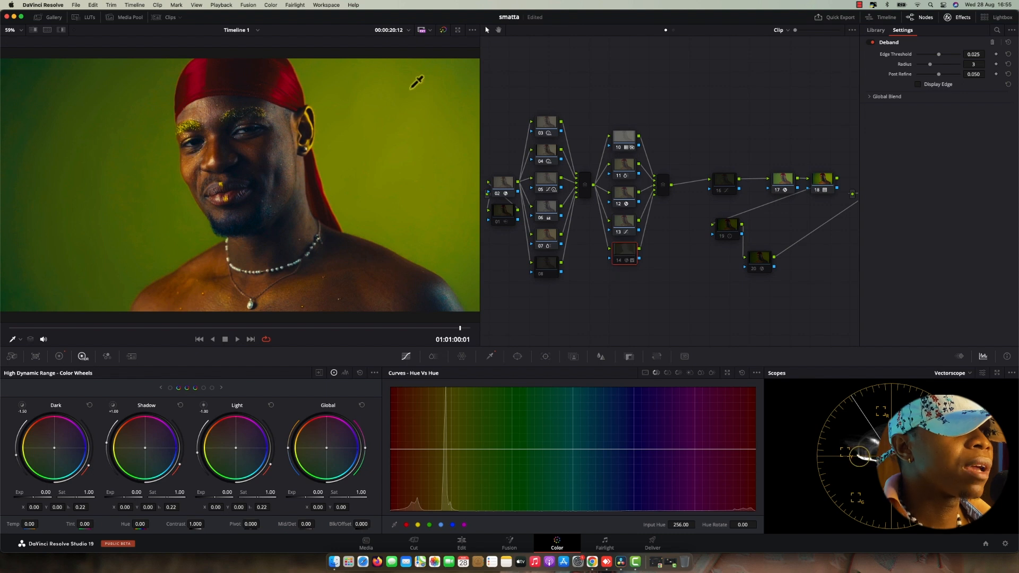
click(627, 225)
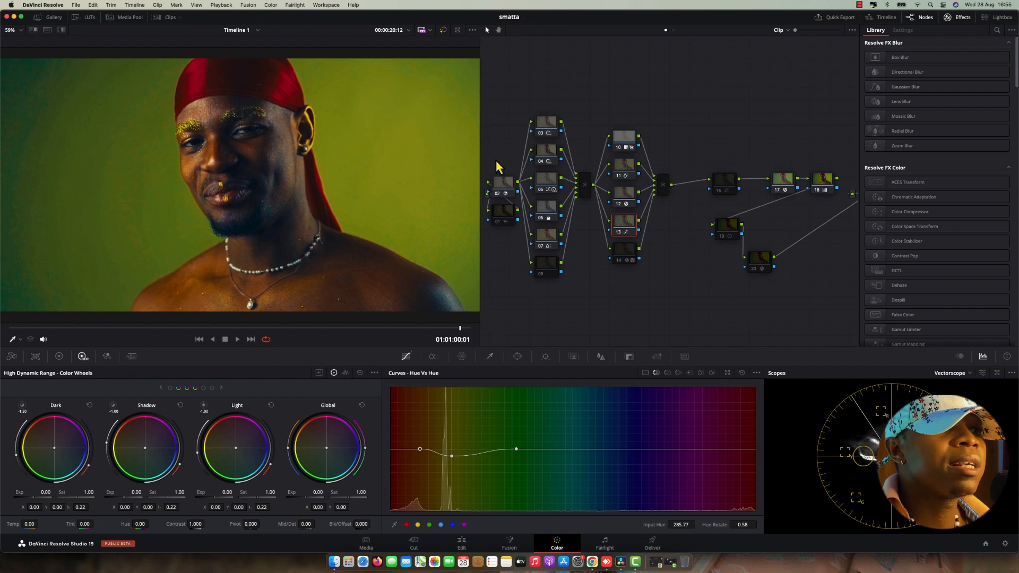
click(620, 261)
click(619, 261)
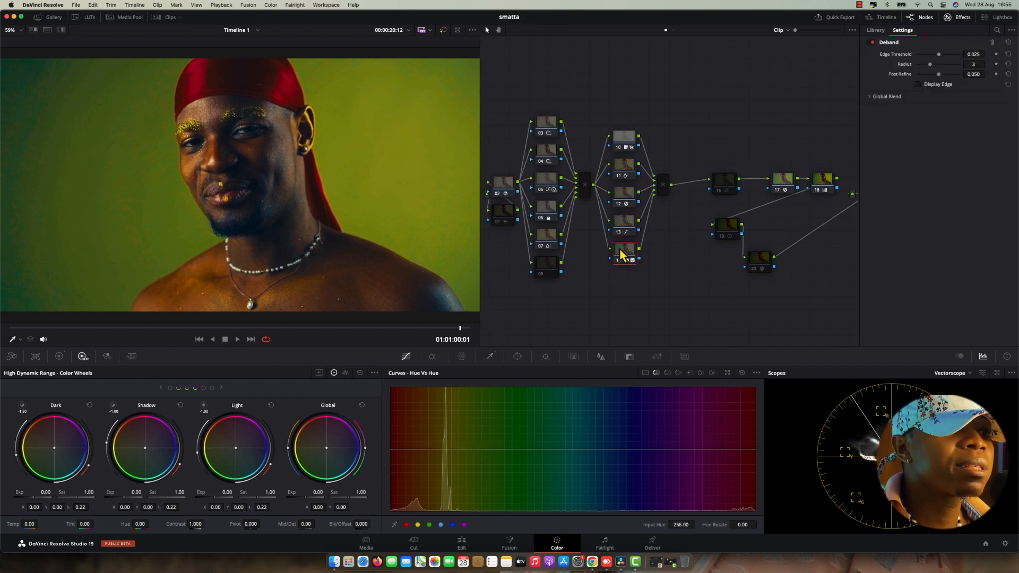
- Examine node 14's HSL qualifier settings and its highlighted selection in the image
click(489, 356)
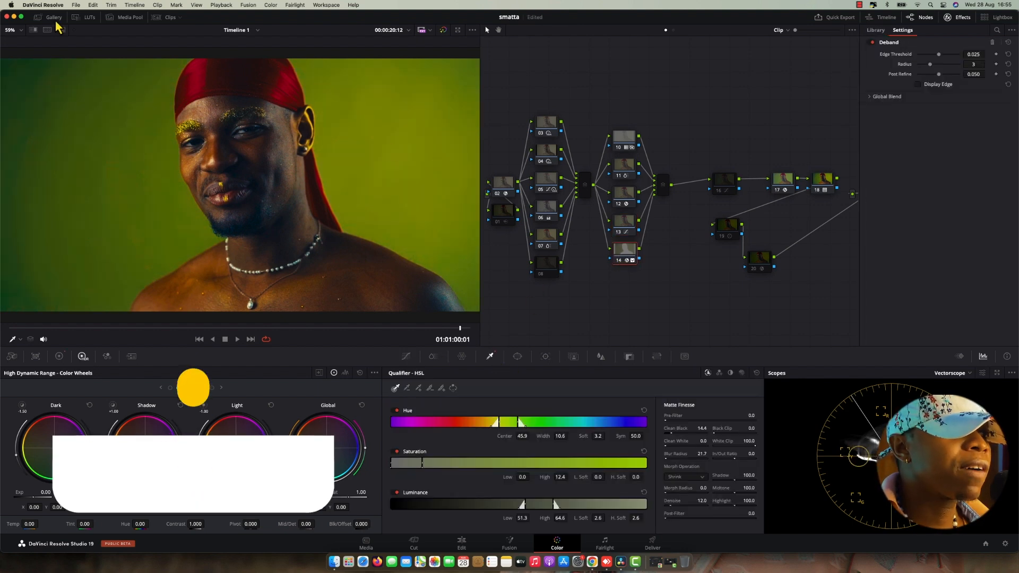
click(61, 31)
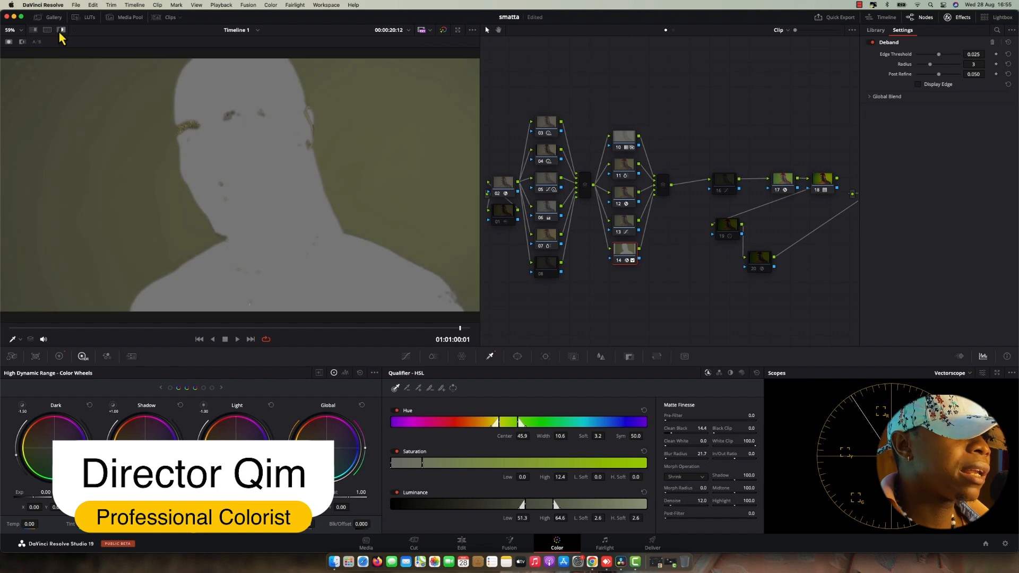
key(shift+h)
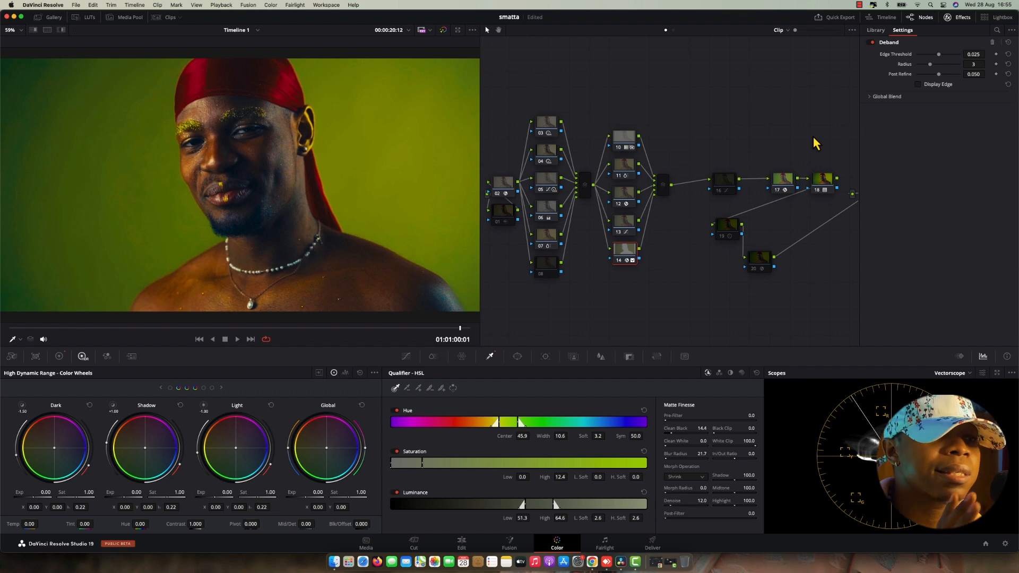
- Enable node 16, show its Hue Vs Sat curve, and hide the effects settings
click(725, 179)
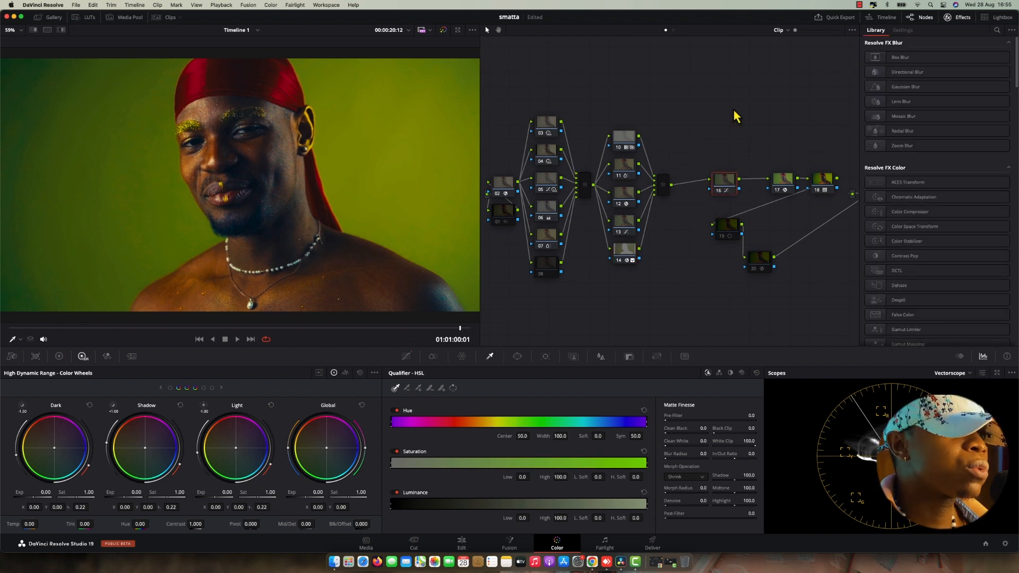
click(401, 359)
click(661, 373)
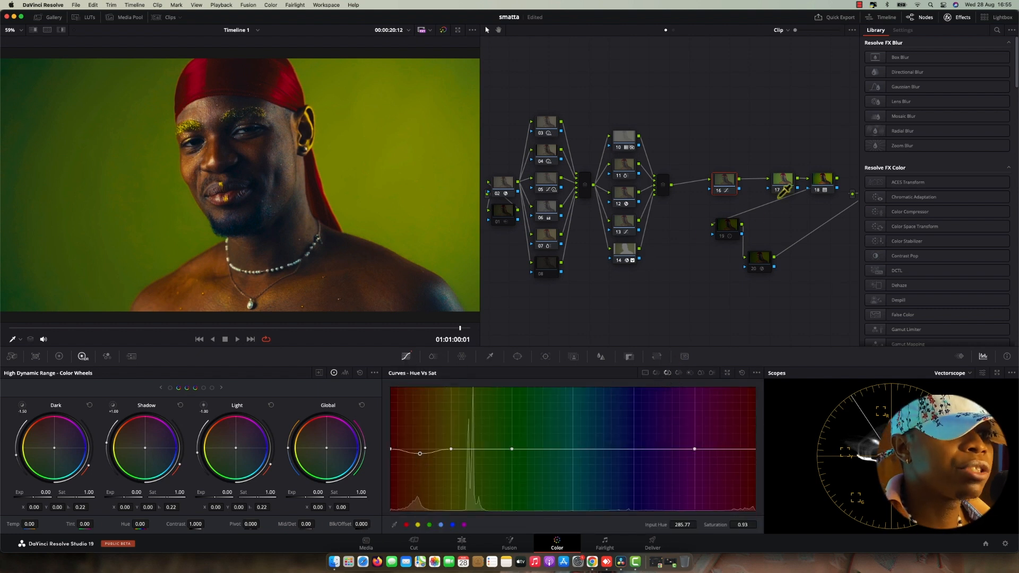
click(955, 18)
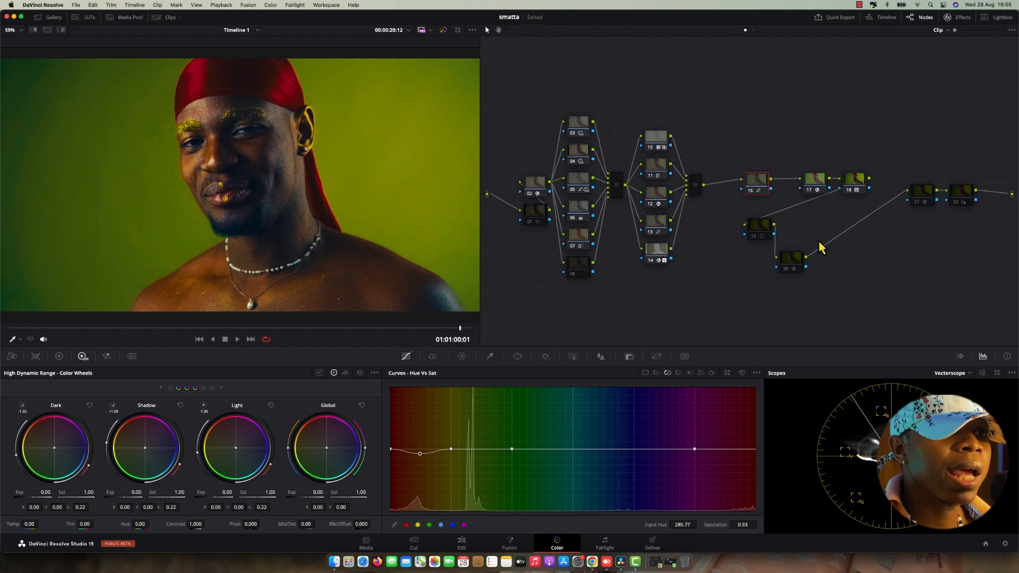
- Enable nodes 19, 20, 21 and 22 to complete the end of the node chain
click(764, 231)
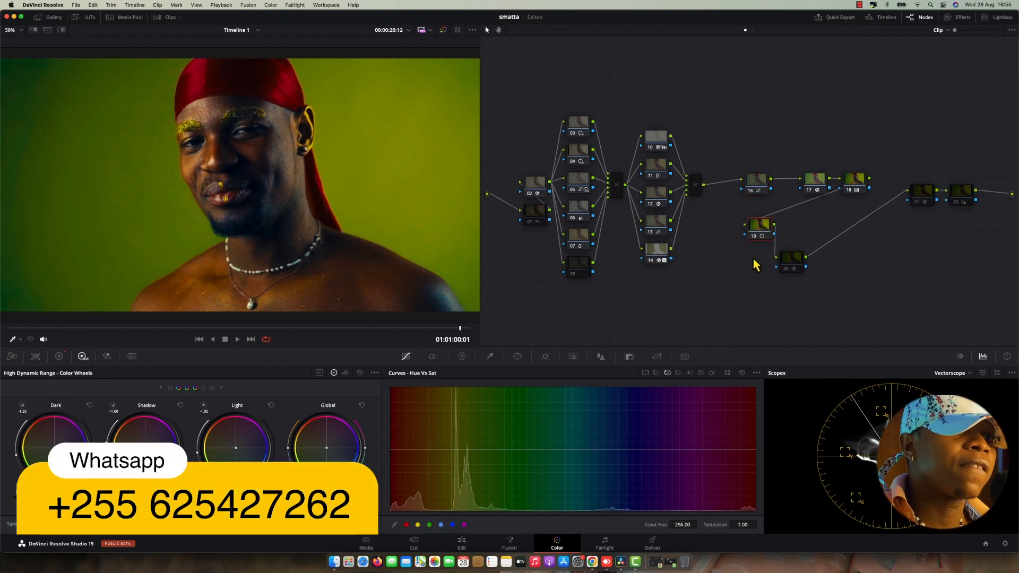
click(778, 268)
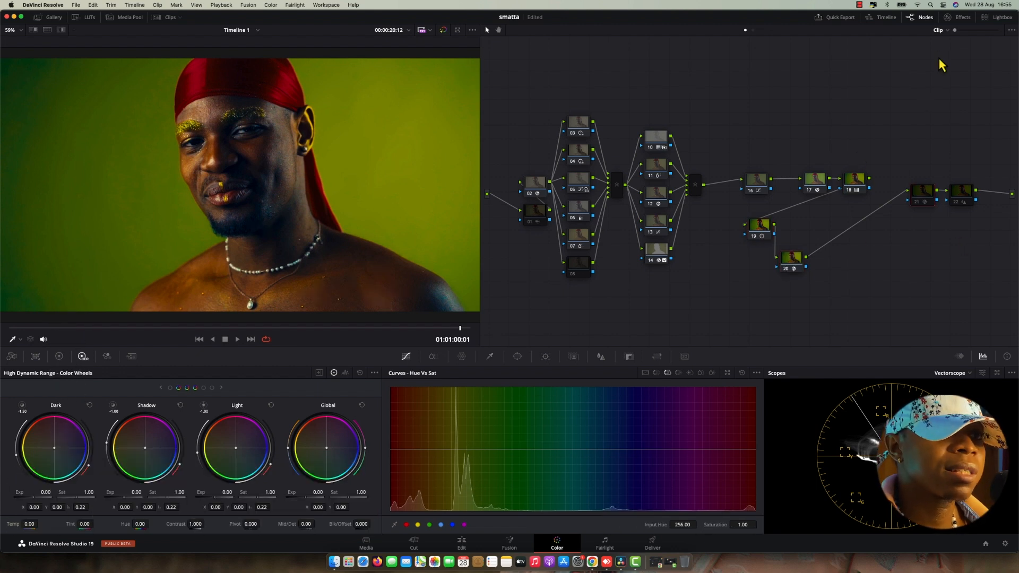
click(950, 192)
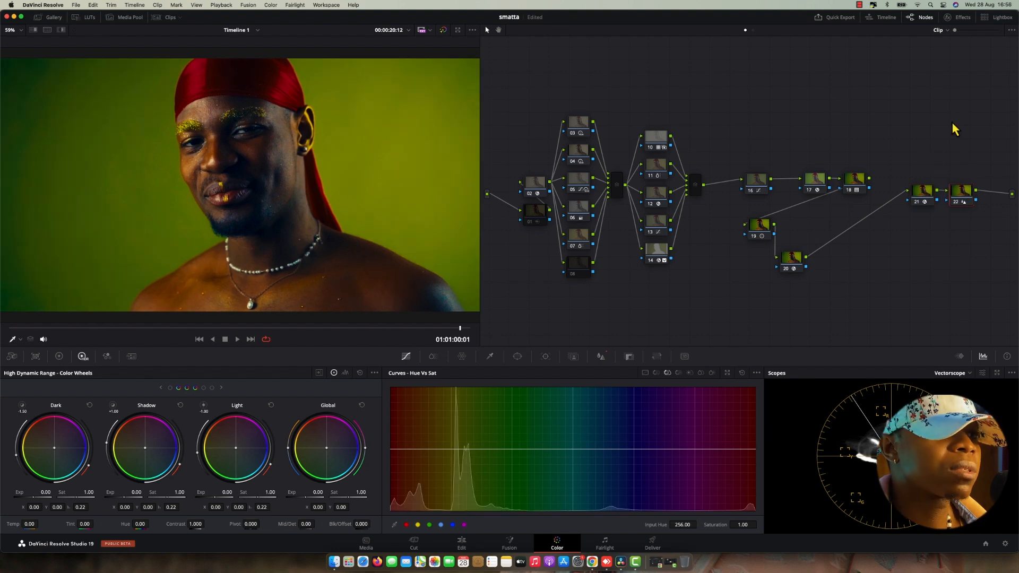
- Inspect the finished grade full screen and bypass all grades to compare it with the original image
click(538, 214)
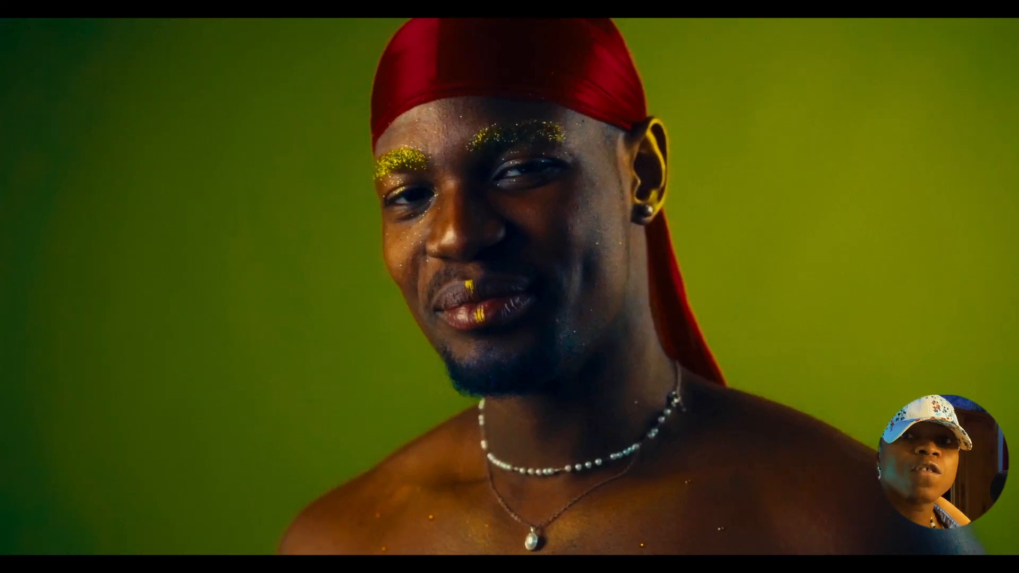
key(Escape)
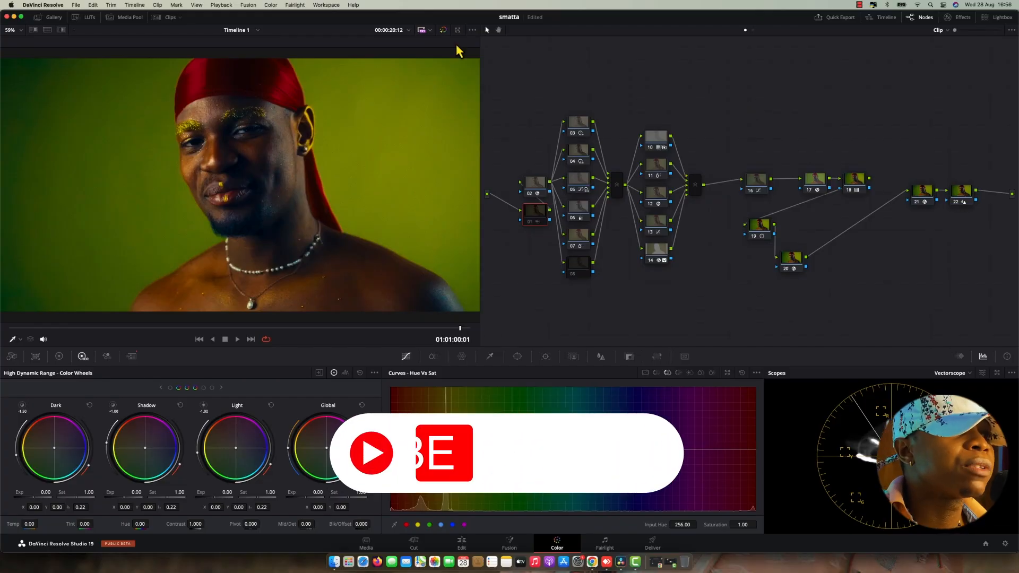
click(443, 31)
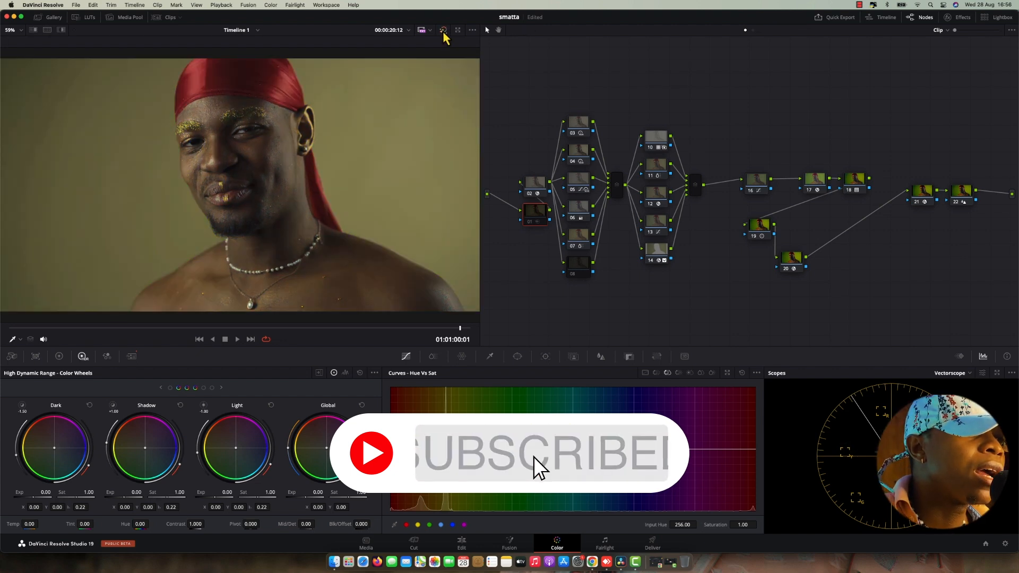
click(443, 30)
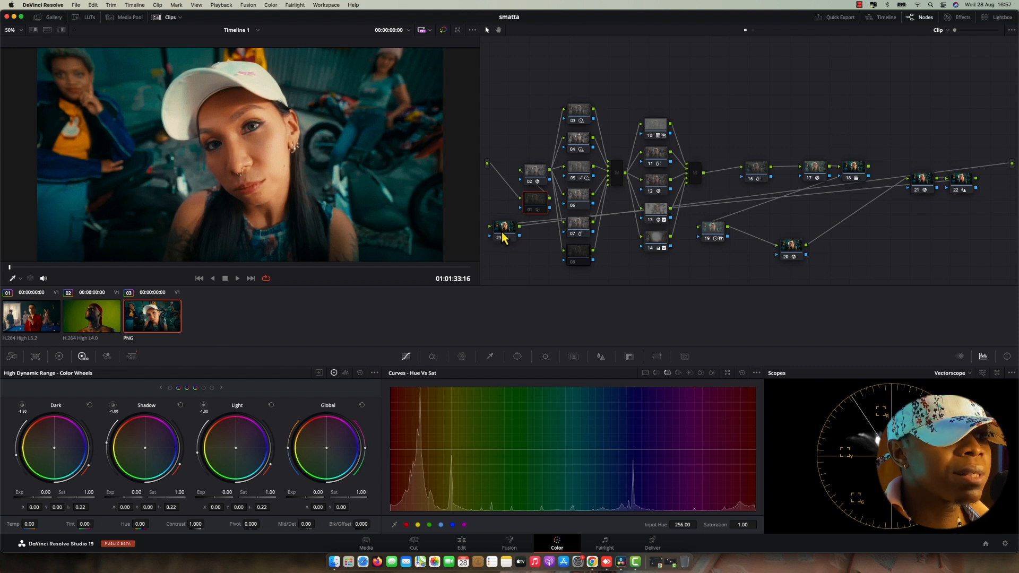
- Move clip 03's node 23 below nodes 21 and 22 and disable all nodes of the clip
drag(504, 230, 937, 259)
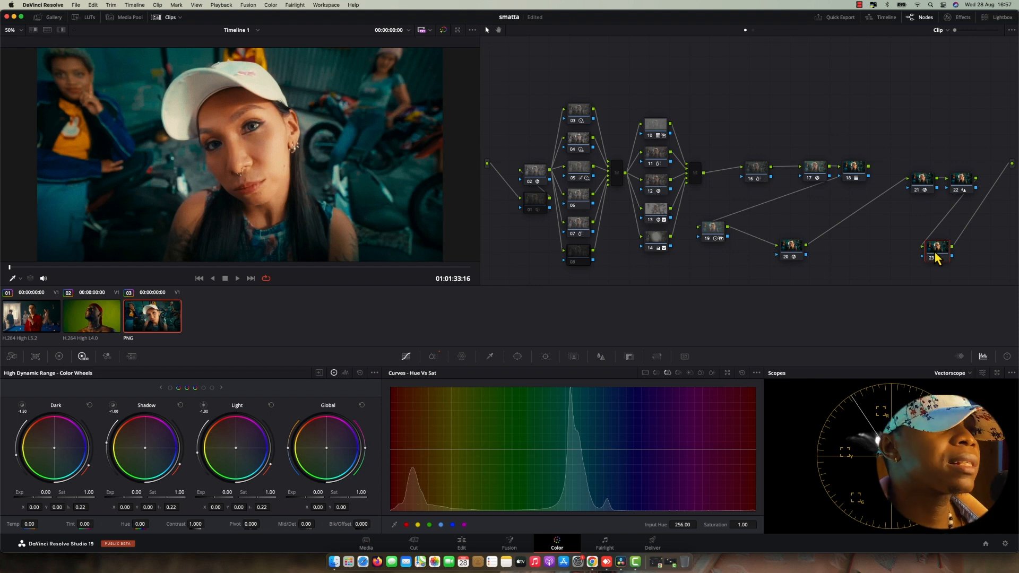
key(alt+d)
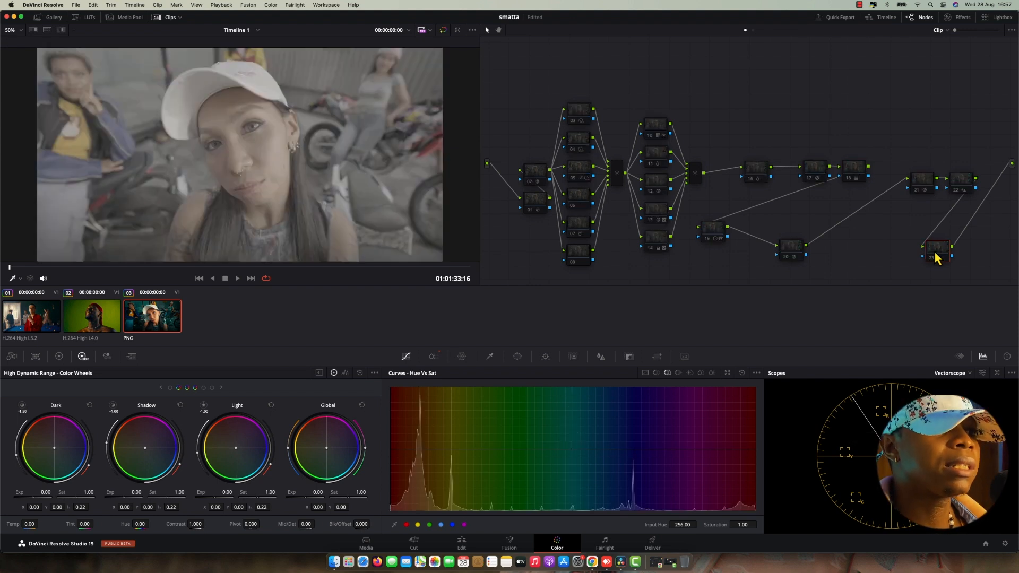
- Enable clip 03's node 02 and review its Color Space Transform settings
click(530, 176)
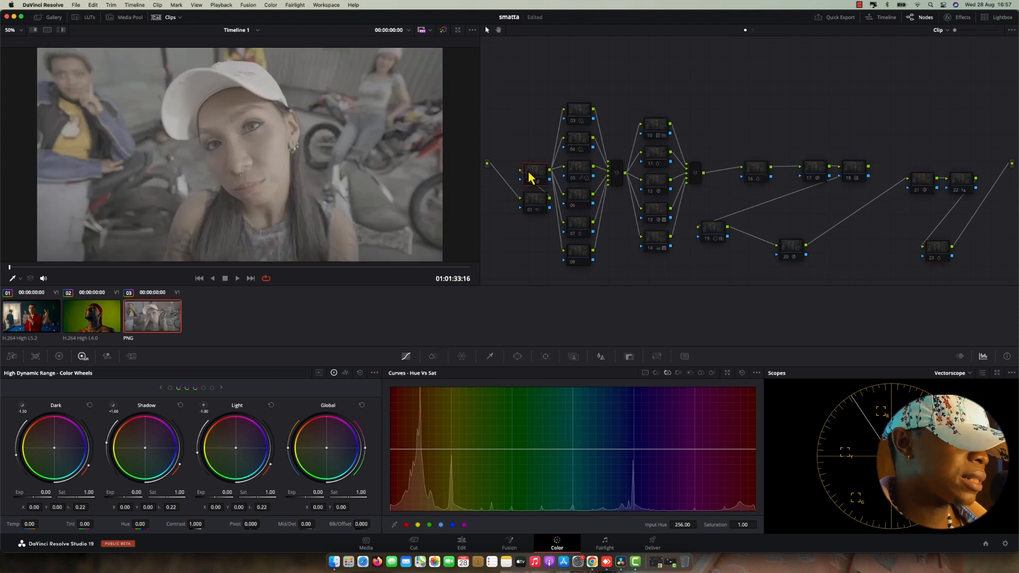
key(ctrl+d)
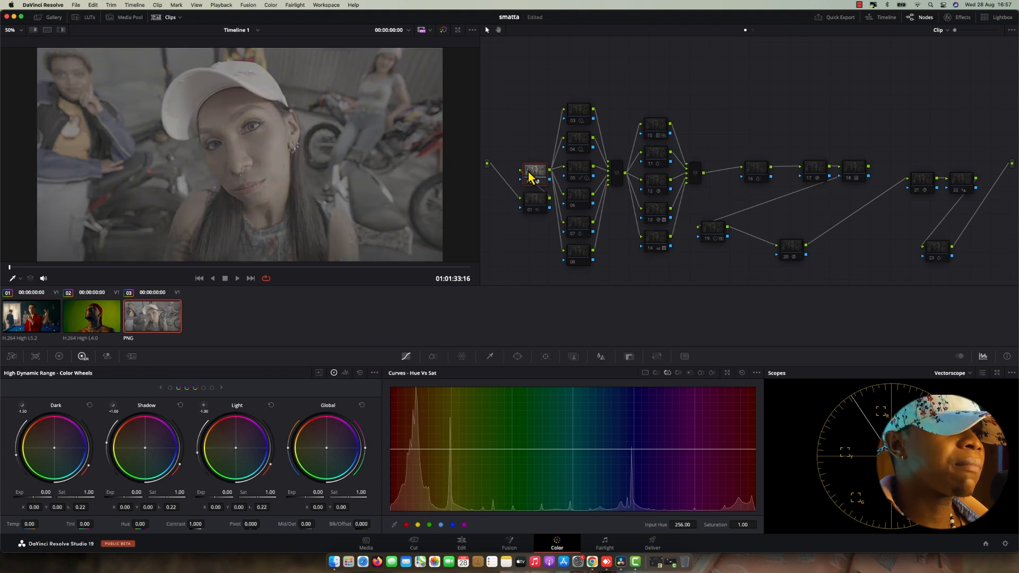
click(958, 18)
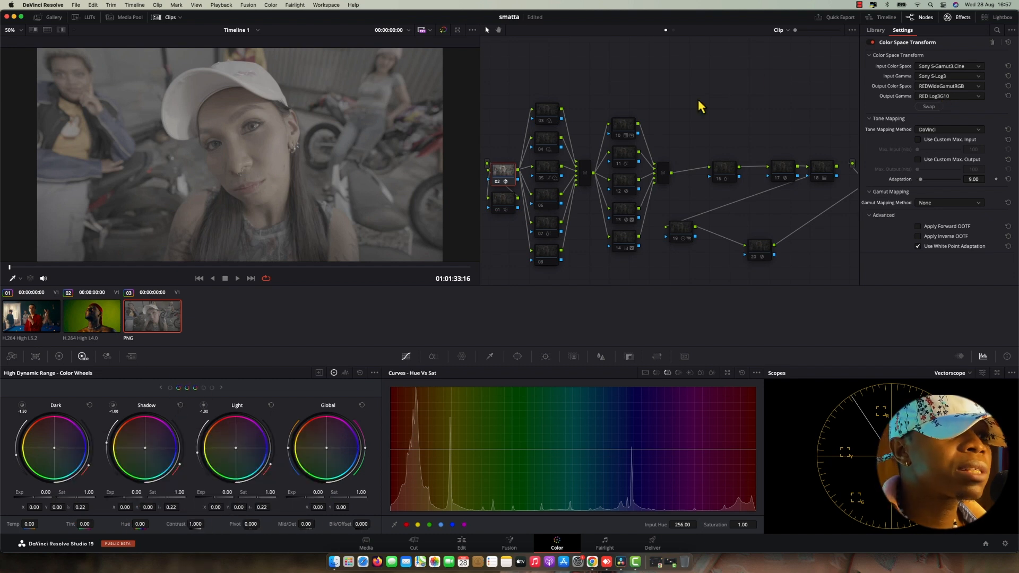
click(947, 18)
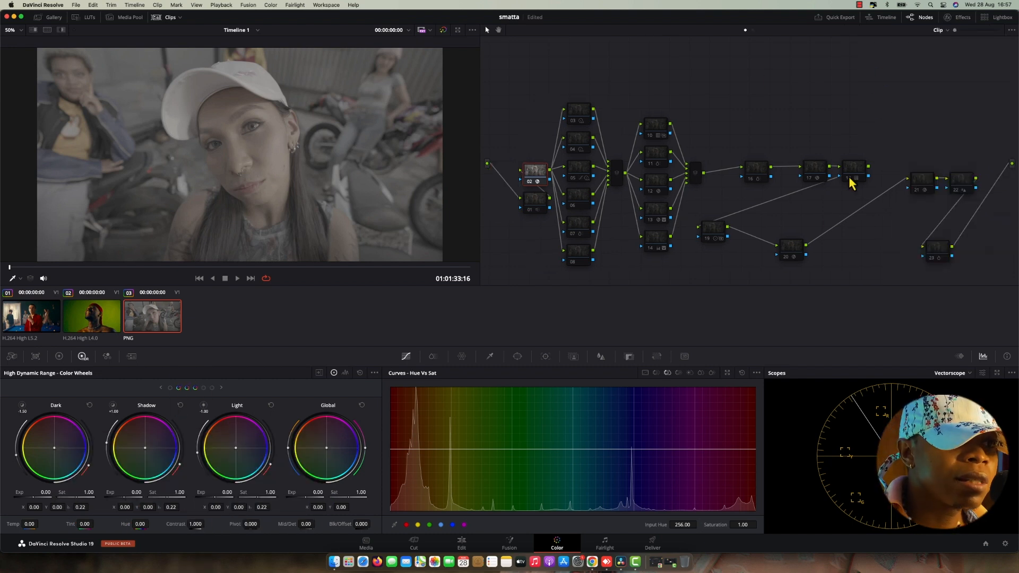
- Enable clip 03's nodes 17 and 18 and bypass all grades to compare the result with the original image
drag(880, 68, 582, 285)
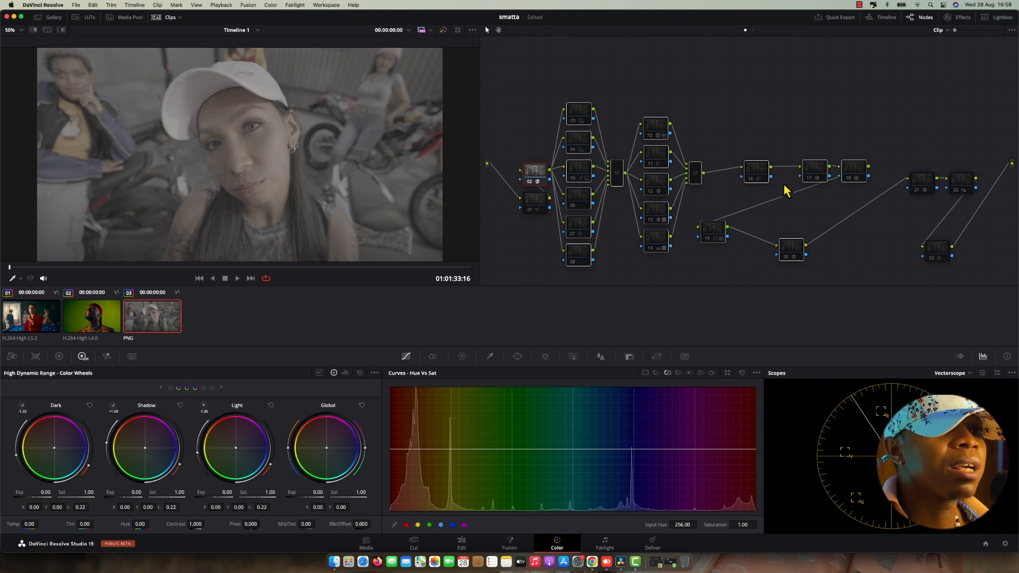
click(841, 203)
click(823, 171)
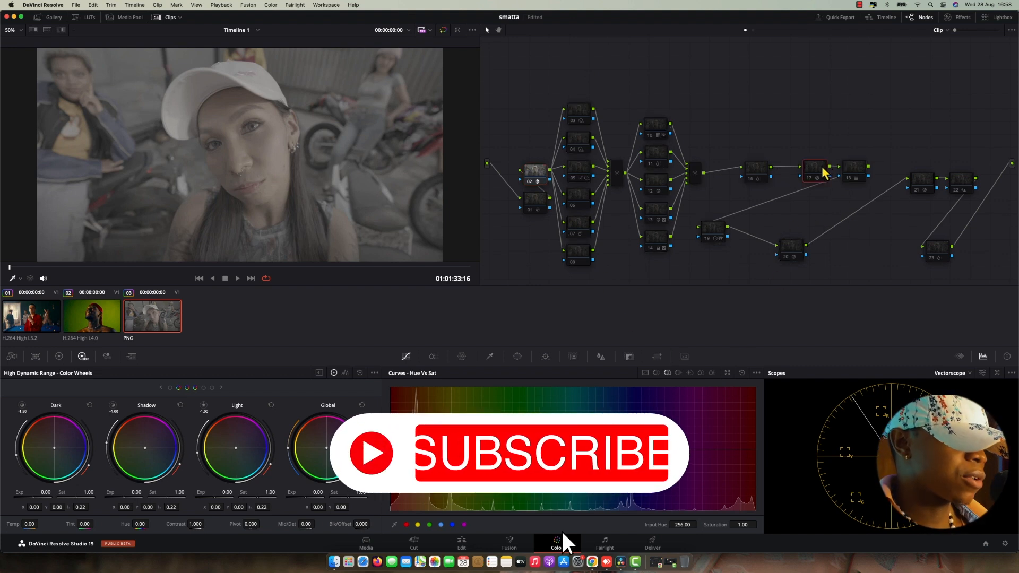
key(super+d)
click(855, 168)
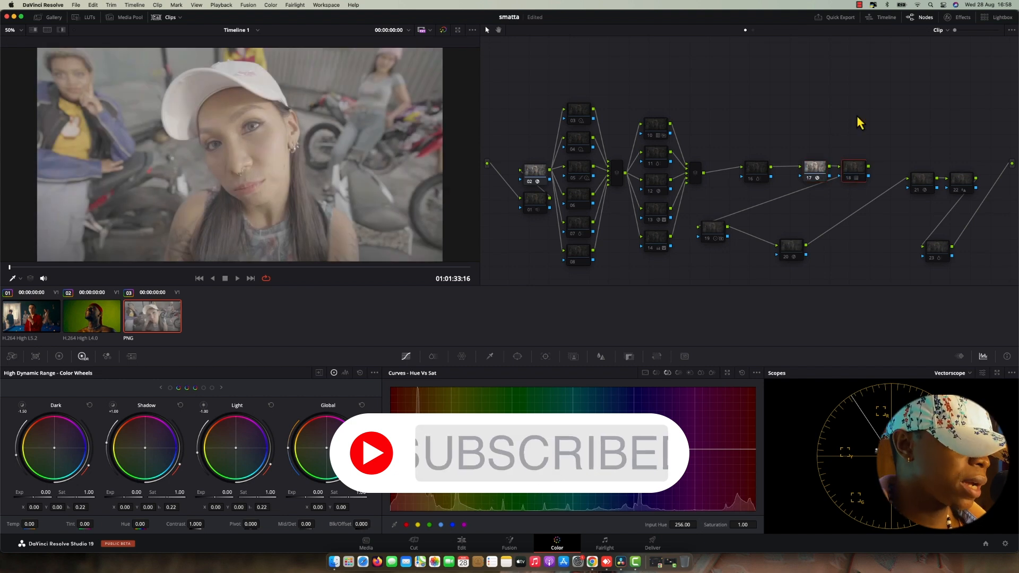
key(super+d)
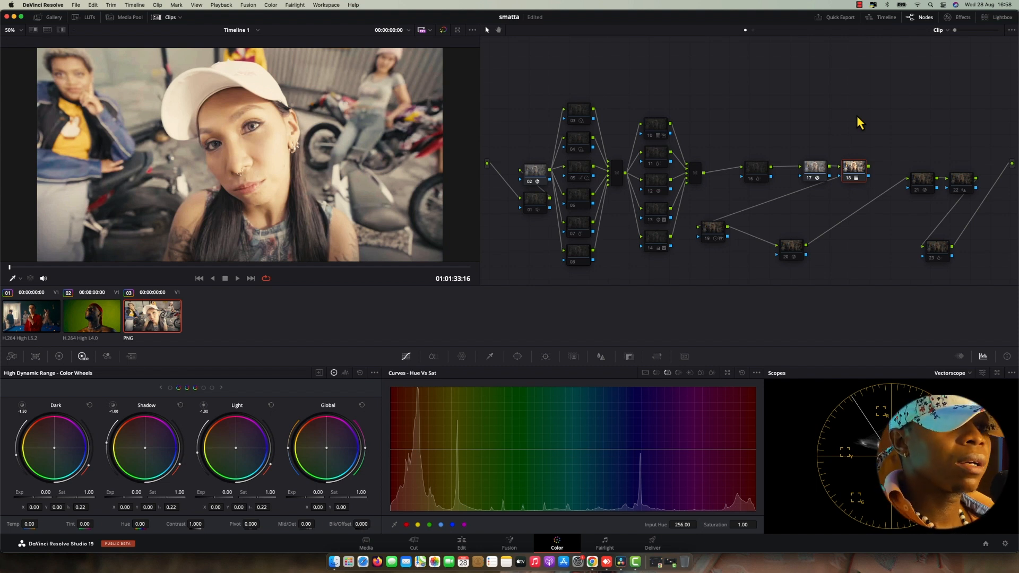
click(443, 30)
click(443, 30)
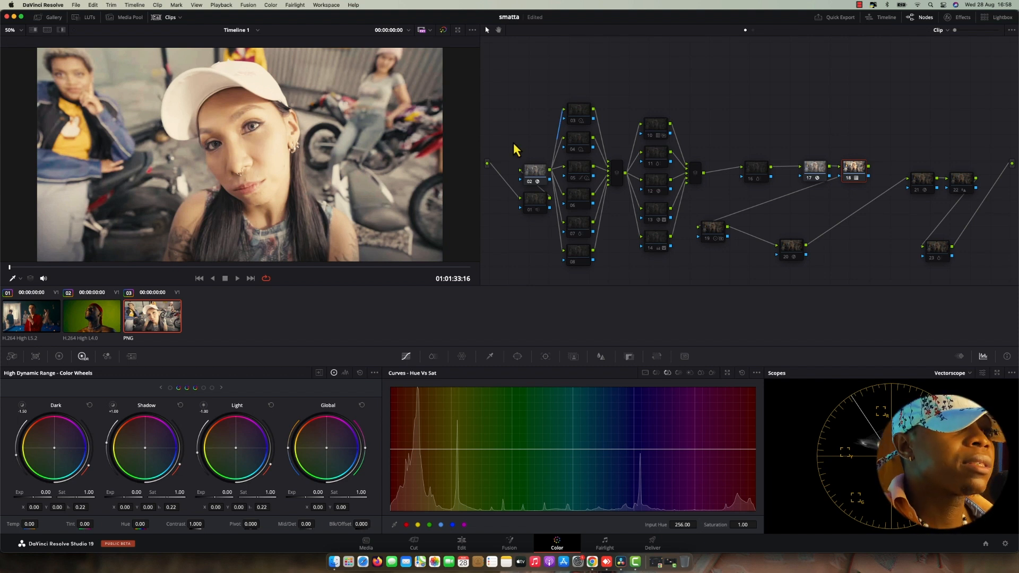
- Enable nodes 03, 04, 05 and 07 in the first parallel group one after another
click(571, 118)
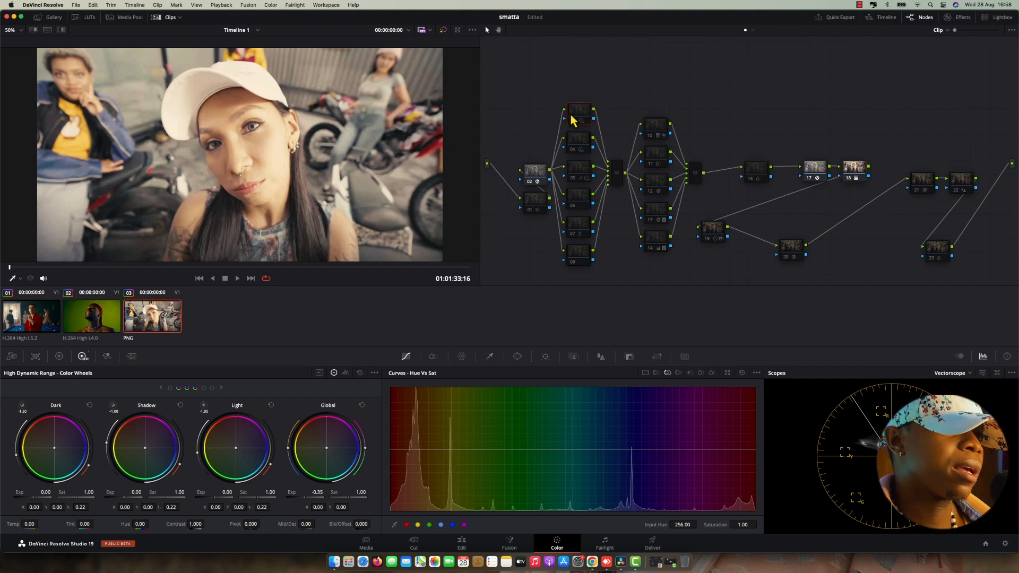
click(573, 120)
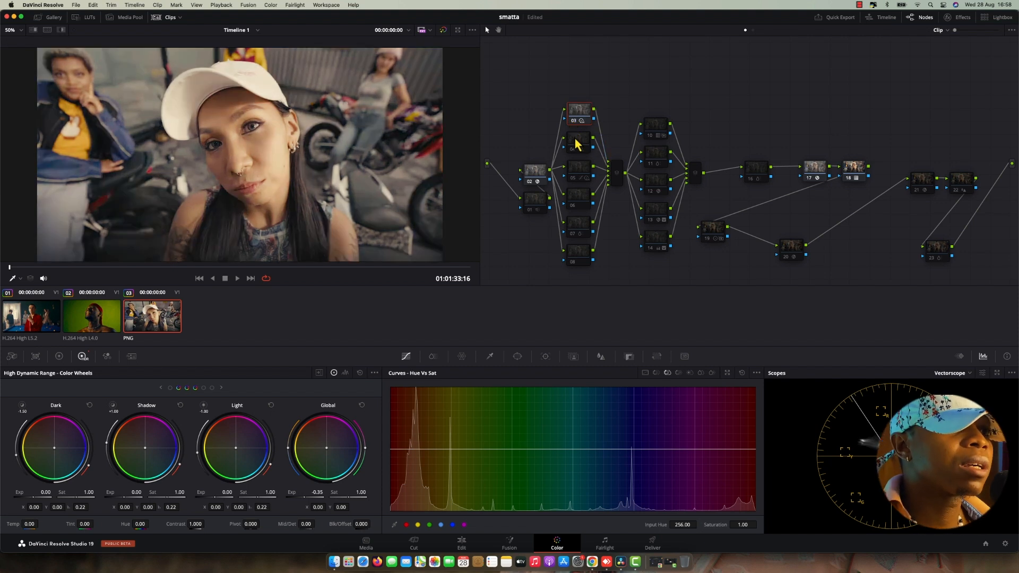
click(575, 143)
key(super+d)
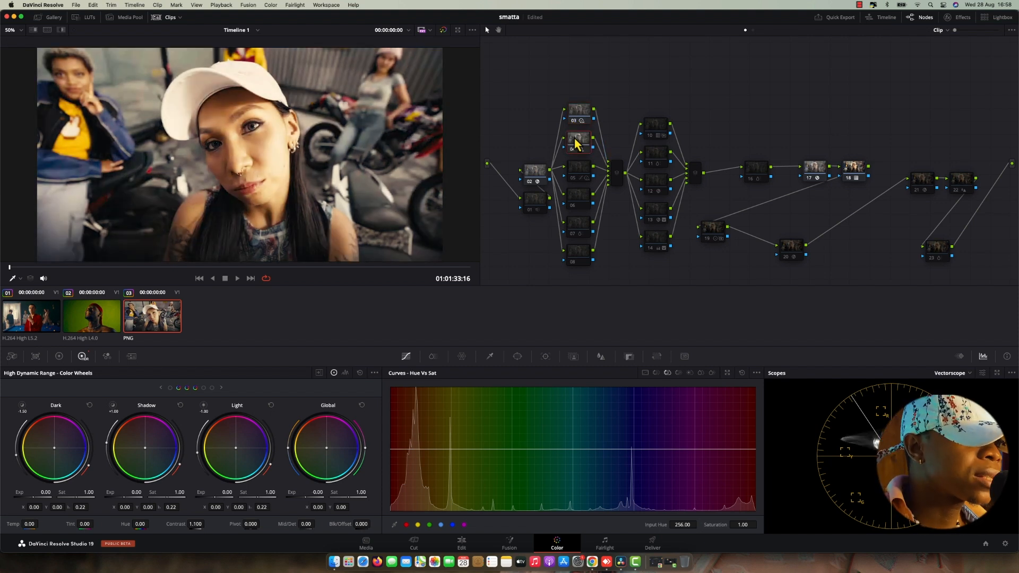
click(584, 165)
key(super+d)
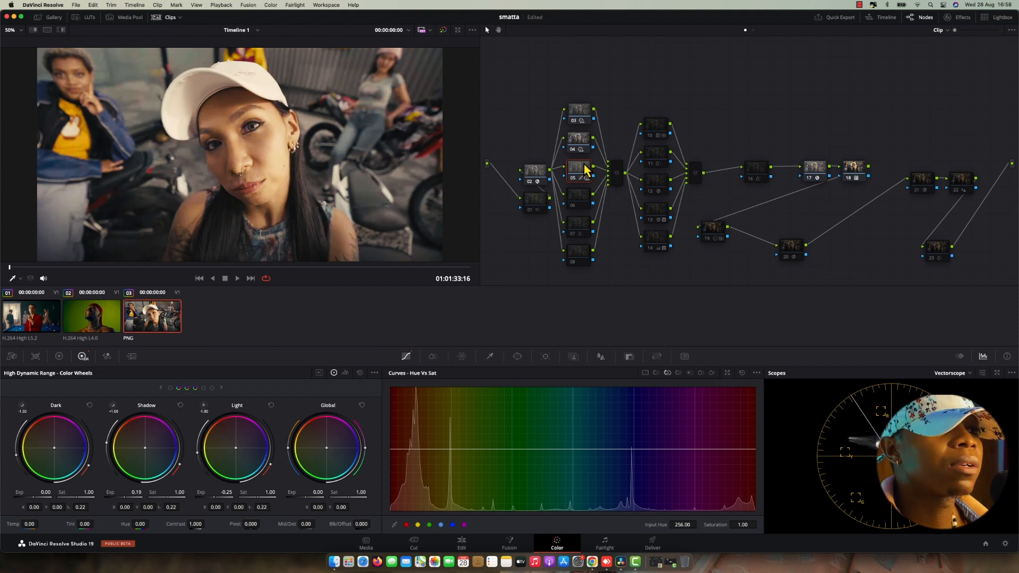
click(581, 226)
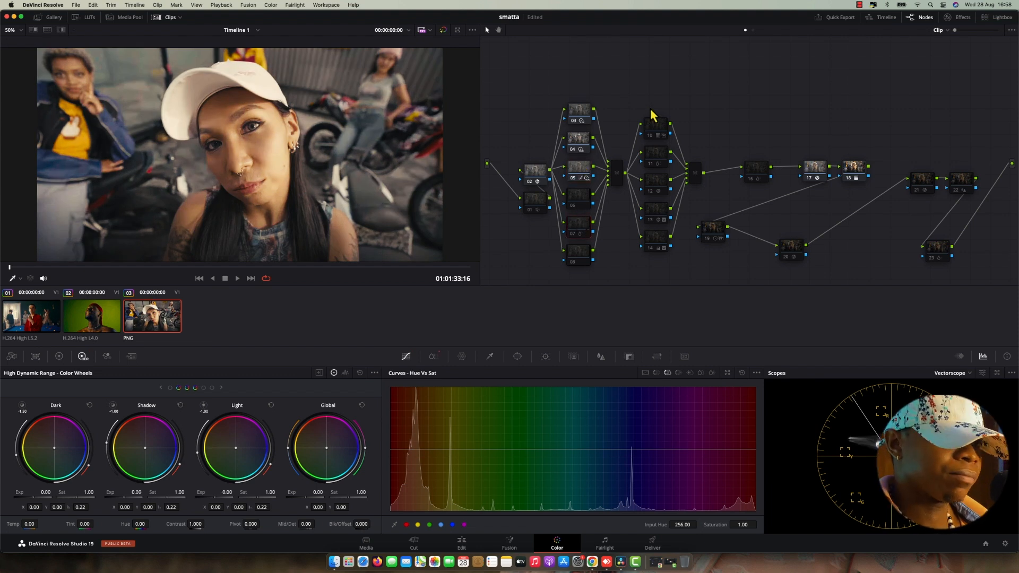
key(super+d)
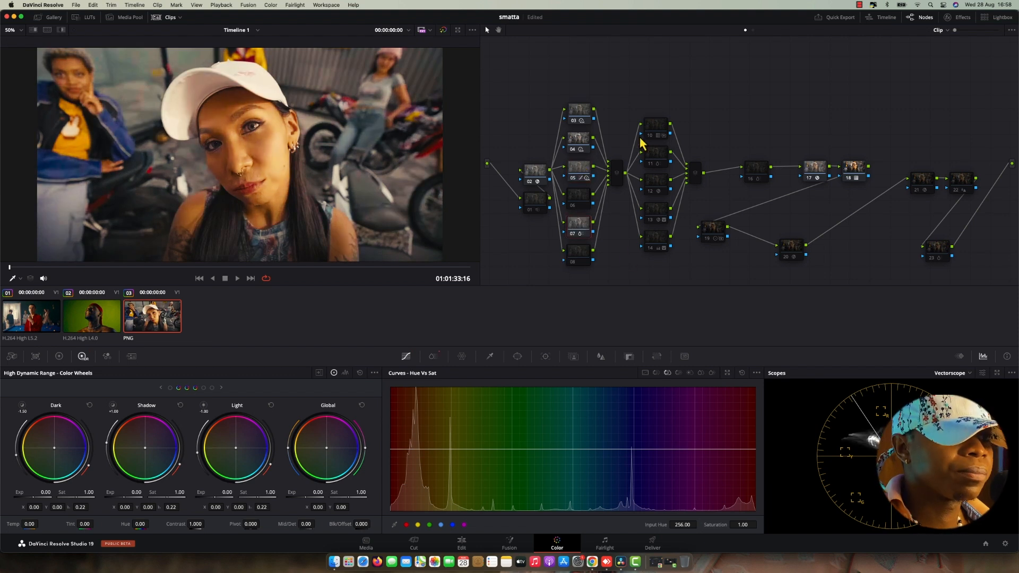
- Enable node 10 in the second parallel group and toggle it to compare its effect full screen and in the viewer
click(654, 130)
key(super+d)
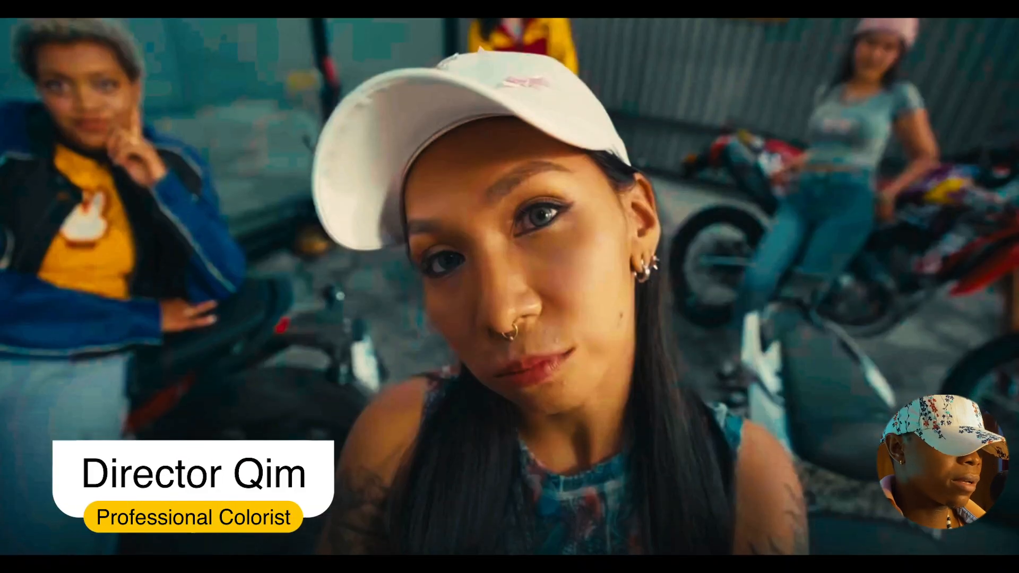
key(ctrl+d)
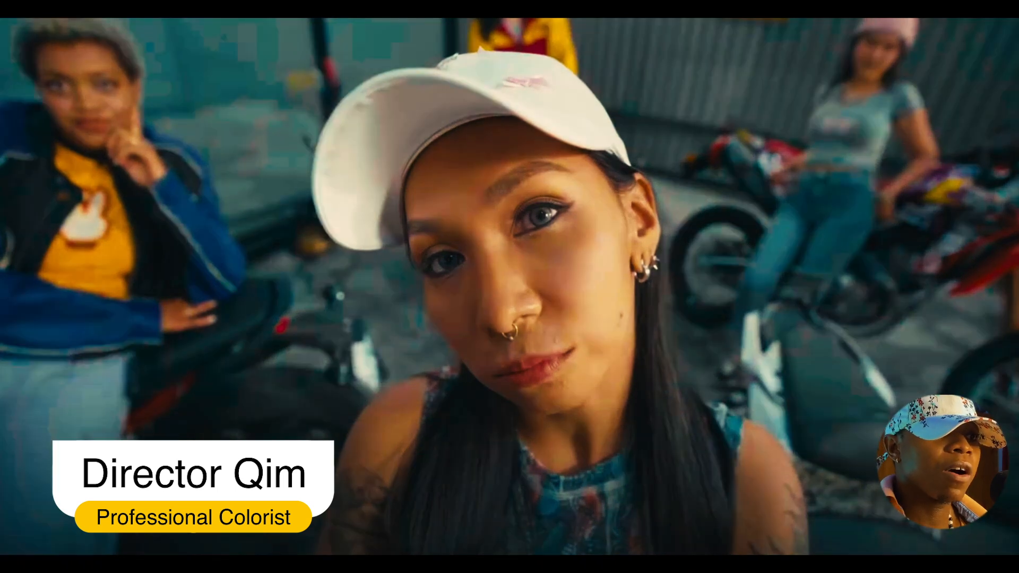
key(ctrl+d)
key(ctrl+d)
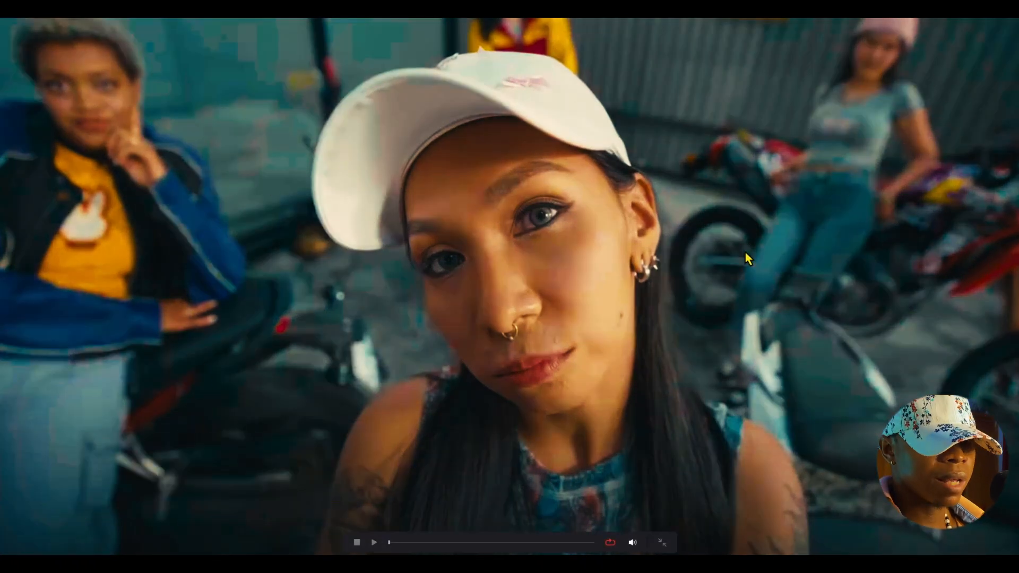
key(Escape)
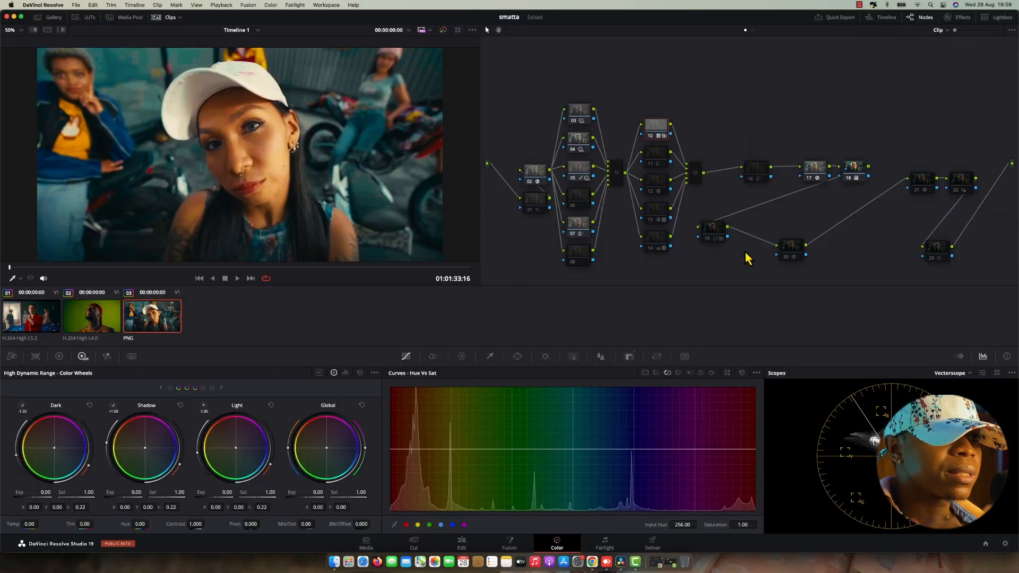
key(ctrl+d)
key(ctrl+d)
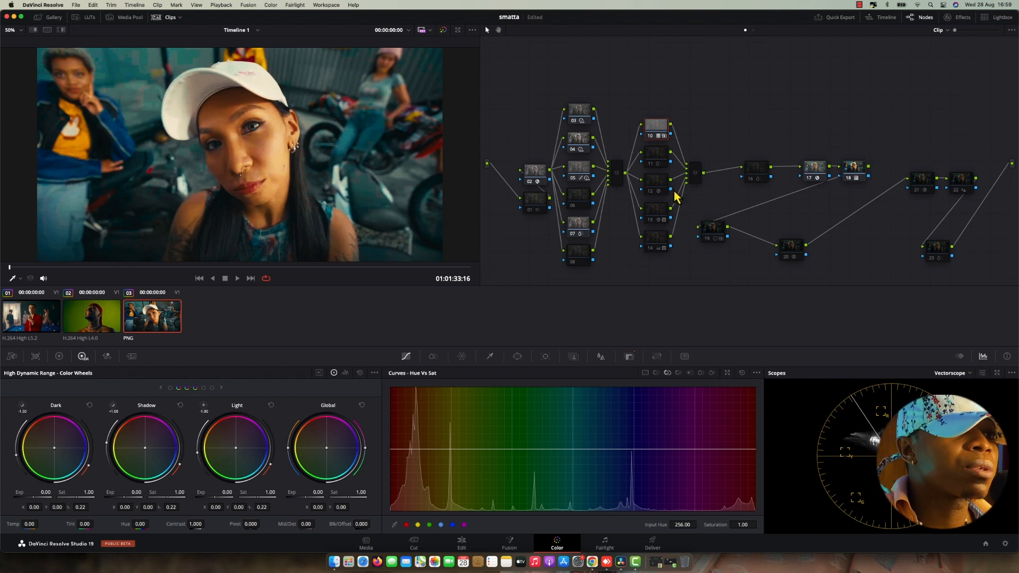
- Enable nodes 11 and 12 and review node 12's Contrast Pop settings, including its Global Blend
click(658, 159)
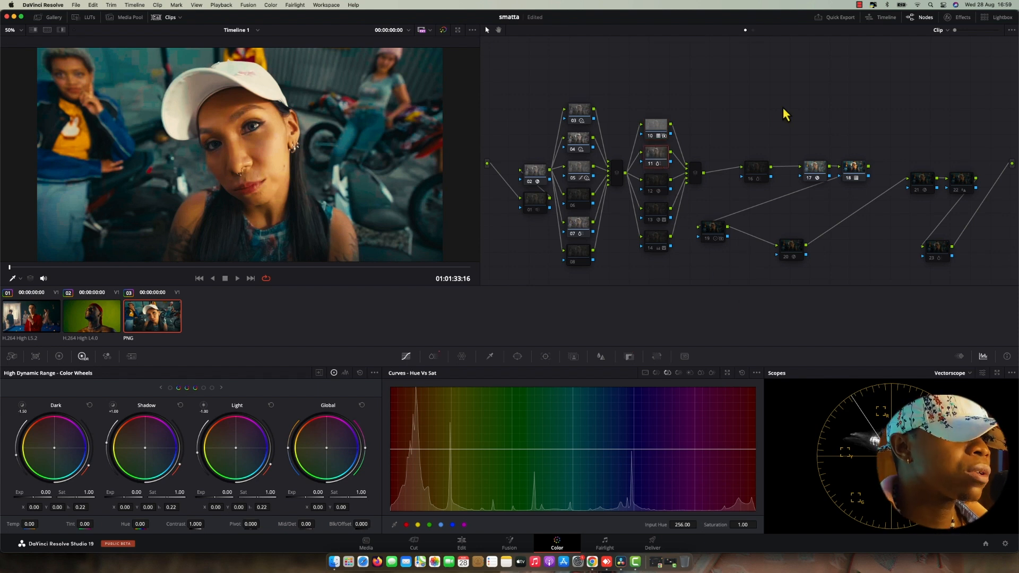
click(659, 180)
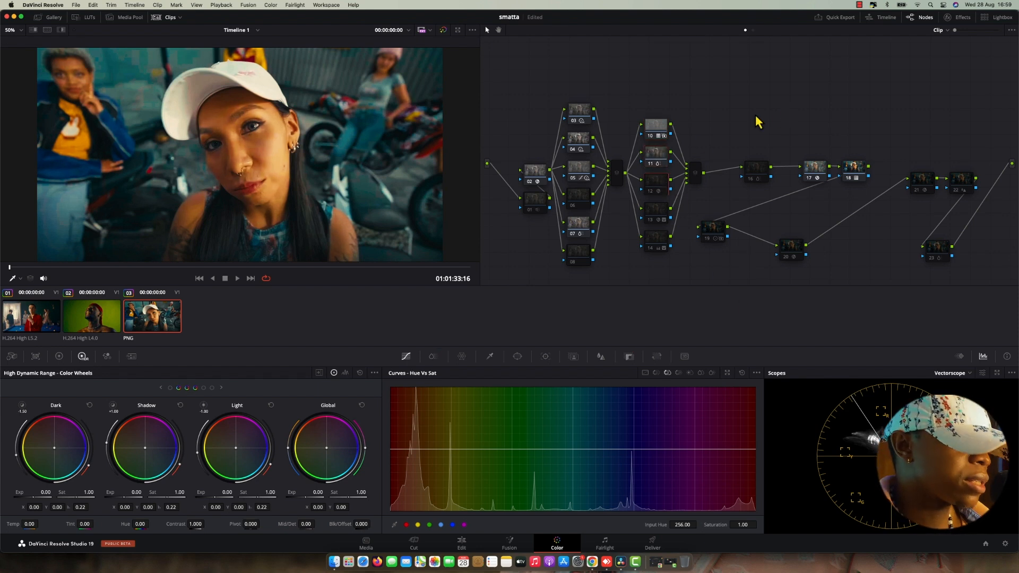
key(ctrl+d)
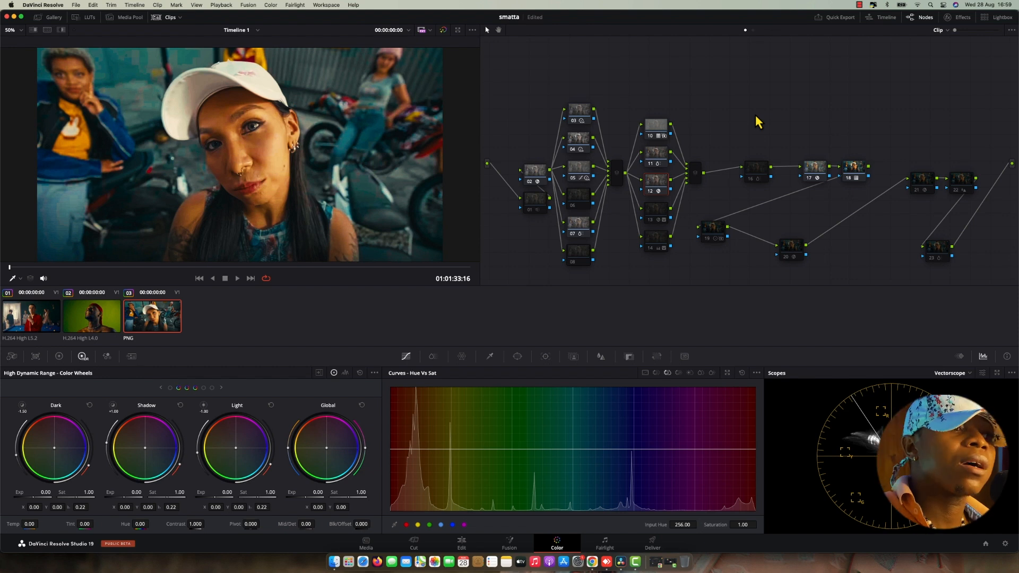
click(951, 19)
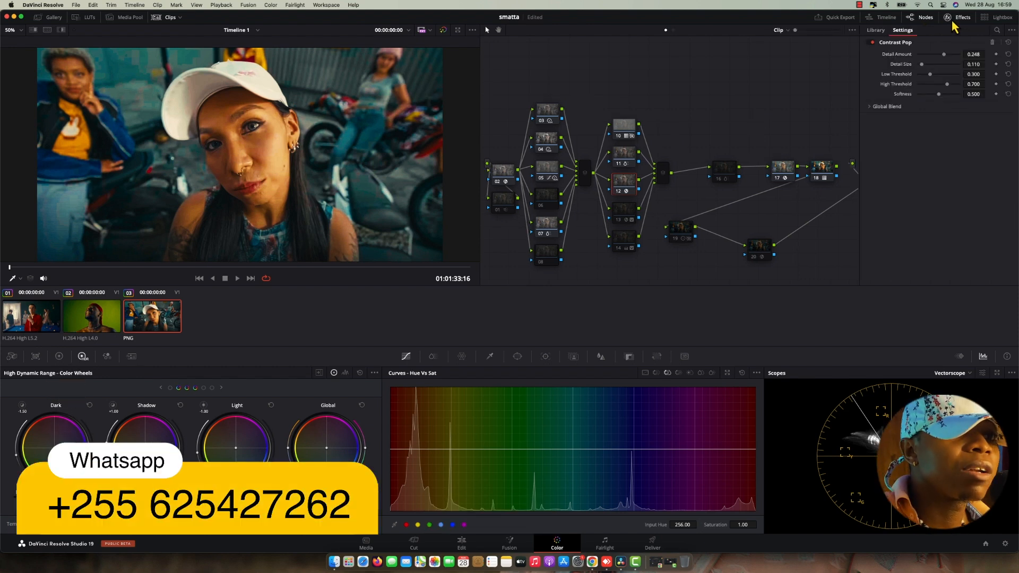
click(896, 107)
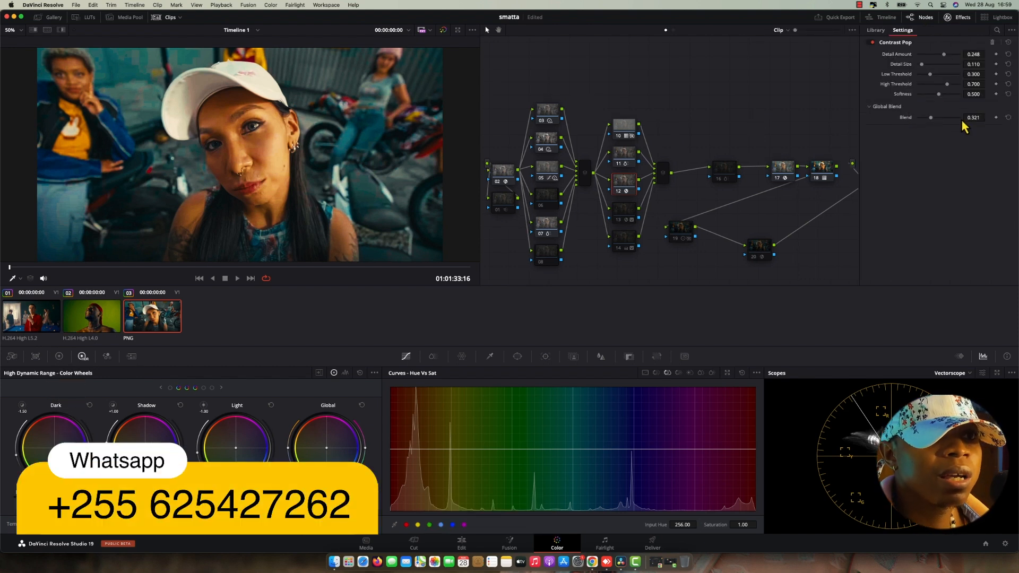
click(958, 17)
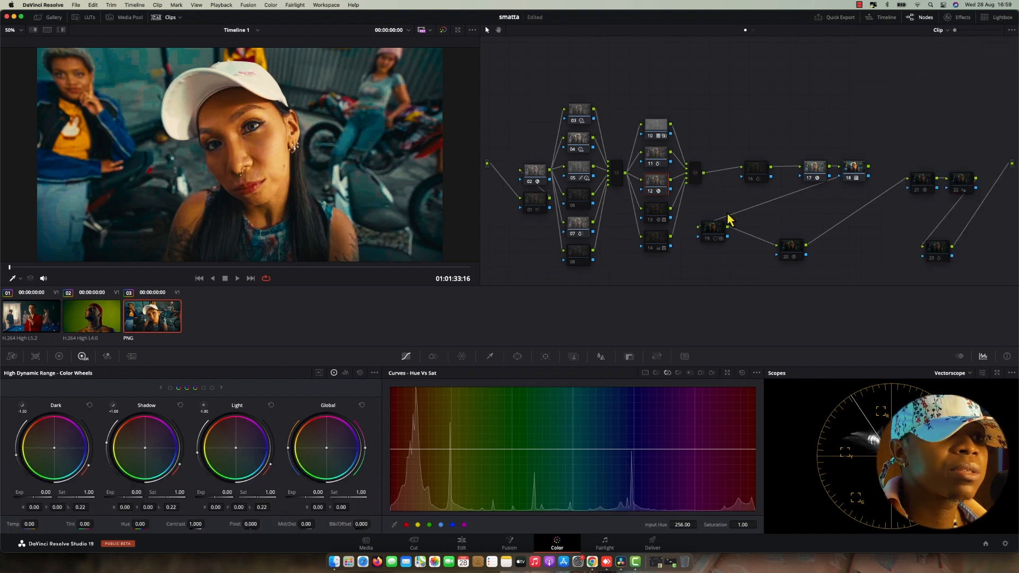
- Toggle node 13 on and off and examine its effect on the skin full screen
click(656, 211)
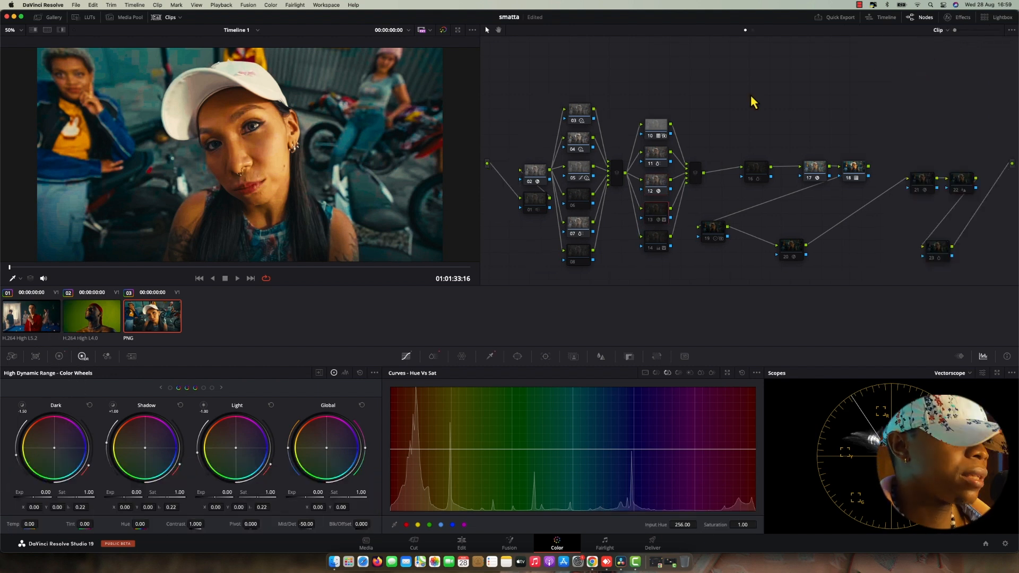
key(ctrl+d)
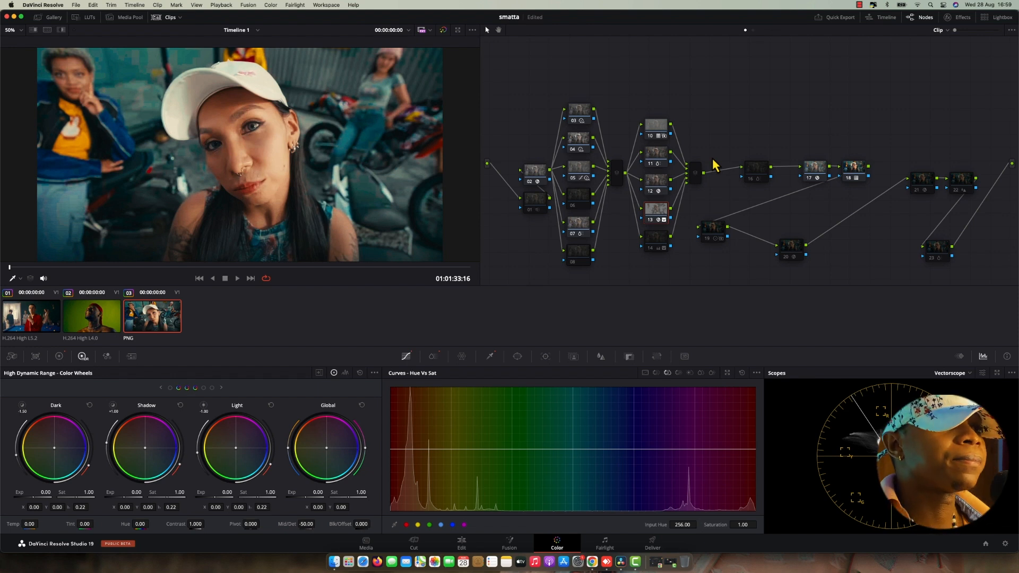
key(ctrl+d)
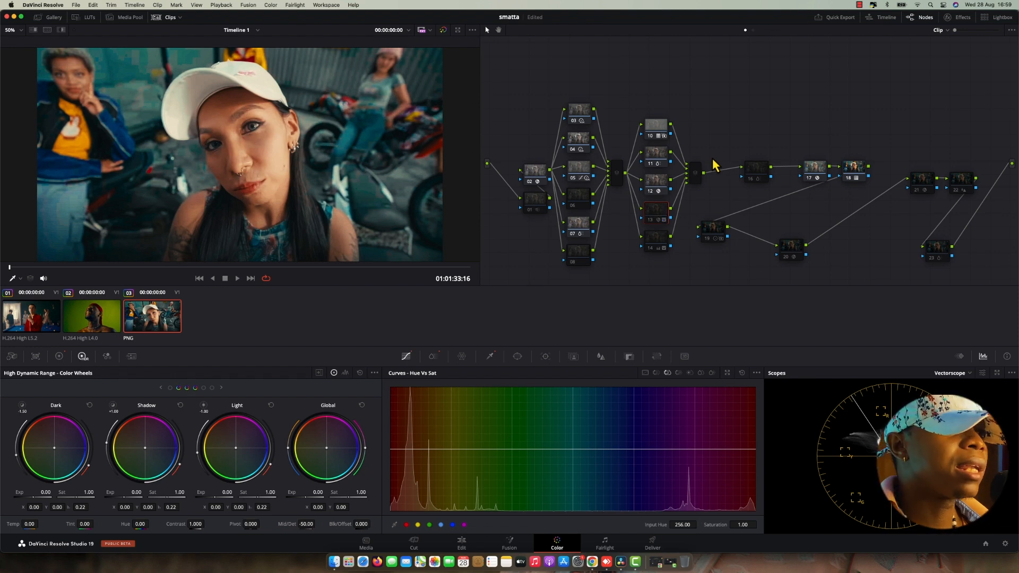
key(super+f)
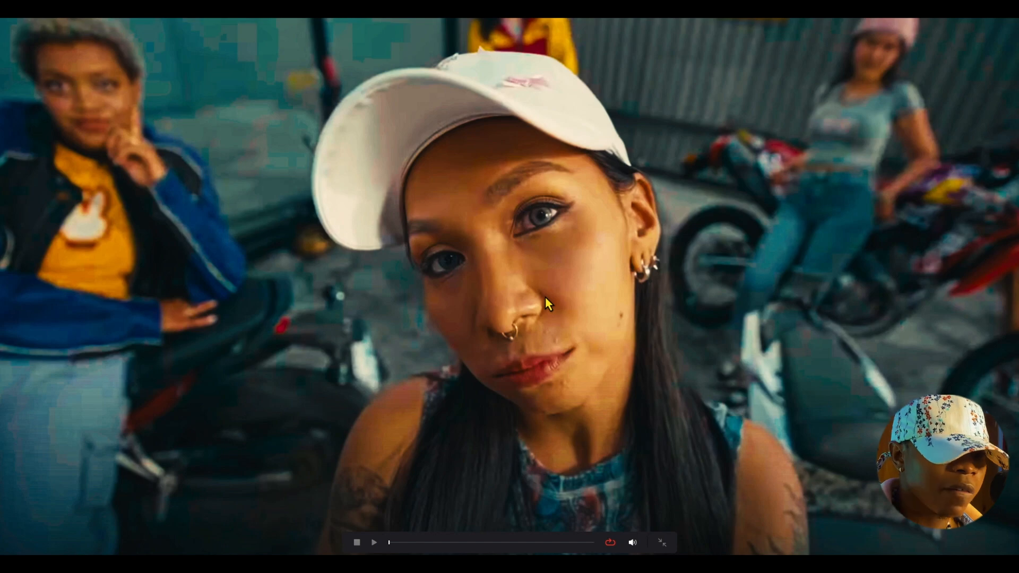
key(super+f)
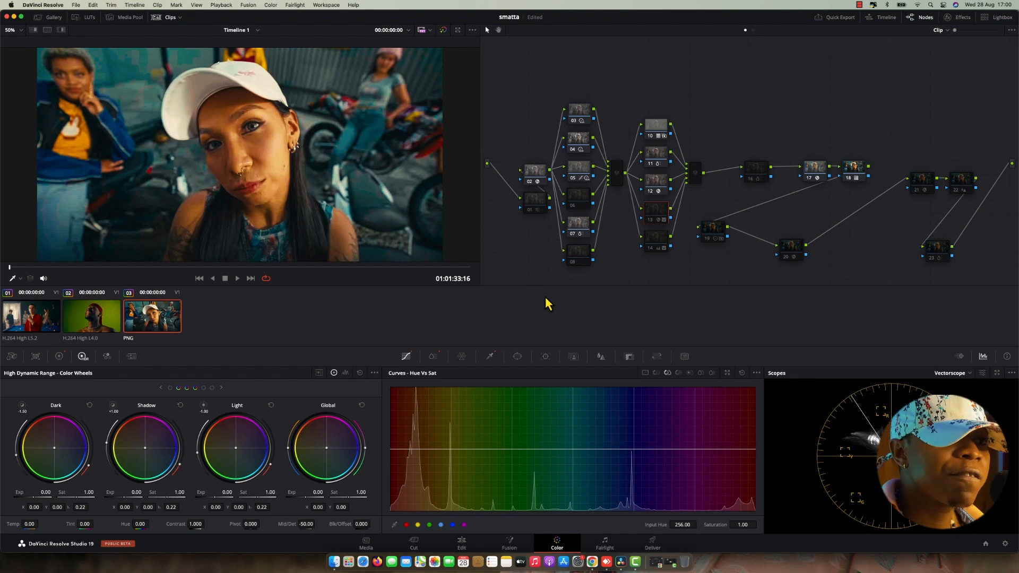
- Enable node 13, show its Mid/Detail setting in the Primaries Color Wheels and inspect the image full screen
click(59, 356)
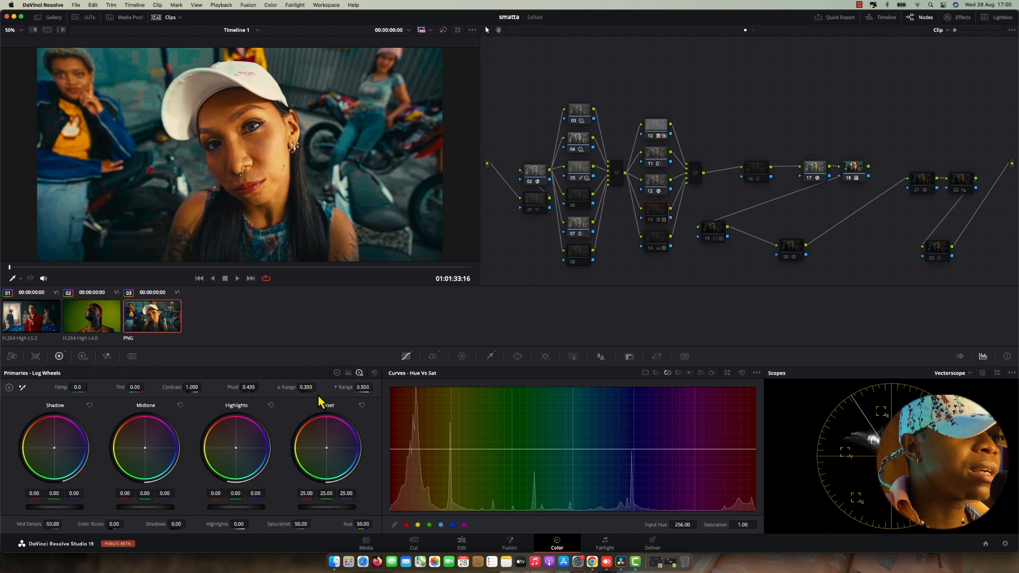
click(337, 373)
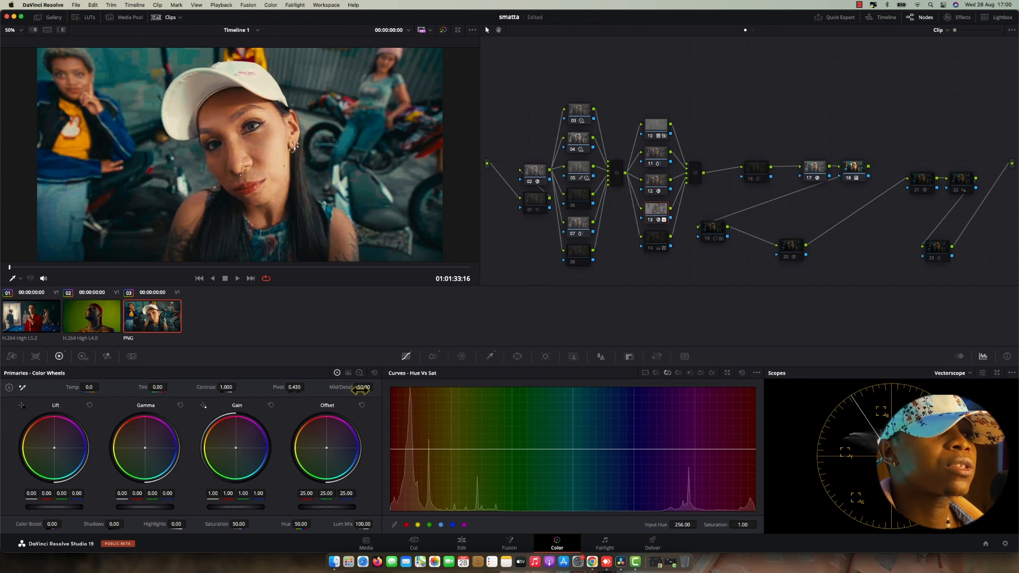
key(super+f)
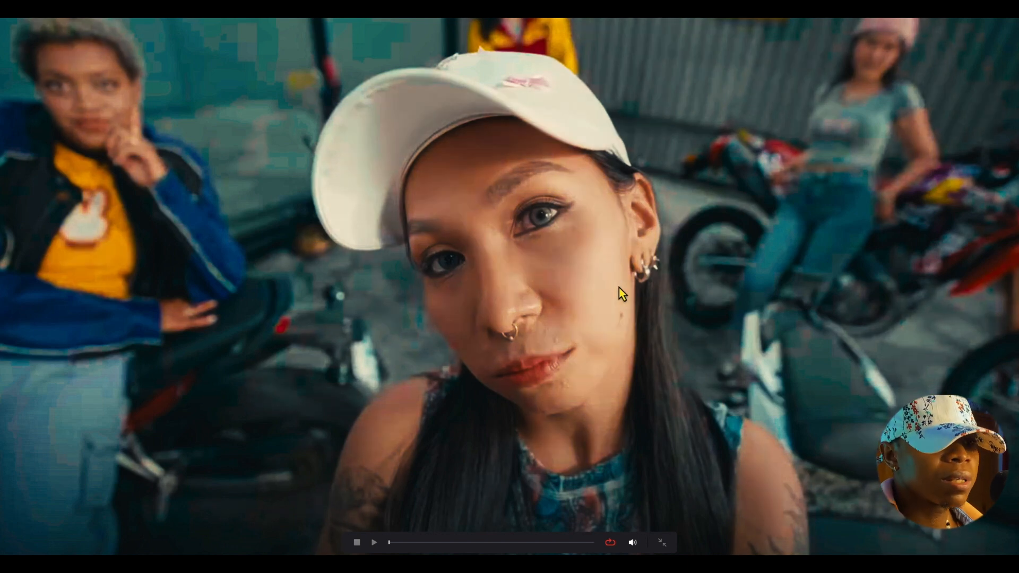
key(Escape)
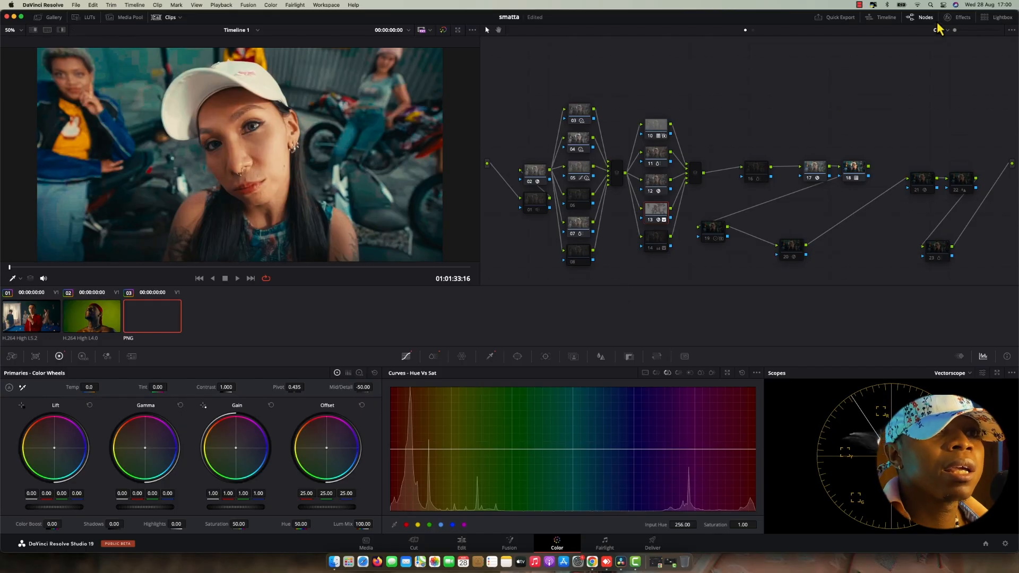
- Show node 13's Color Compressor settings, switch the effect off and inspect the skin tones full screen
click(962, 17)
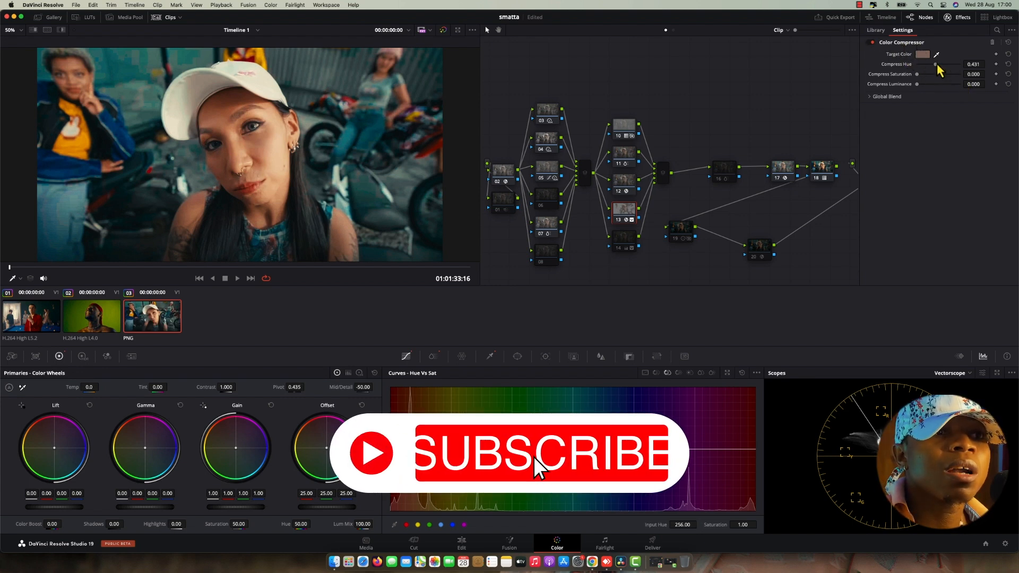
click(871, 42)
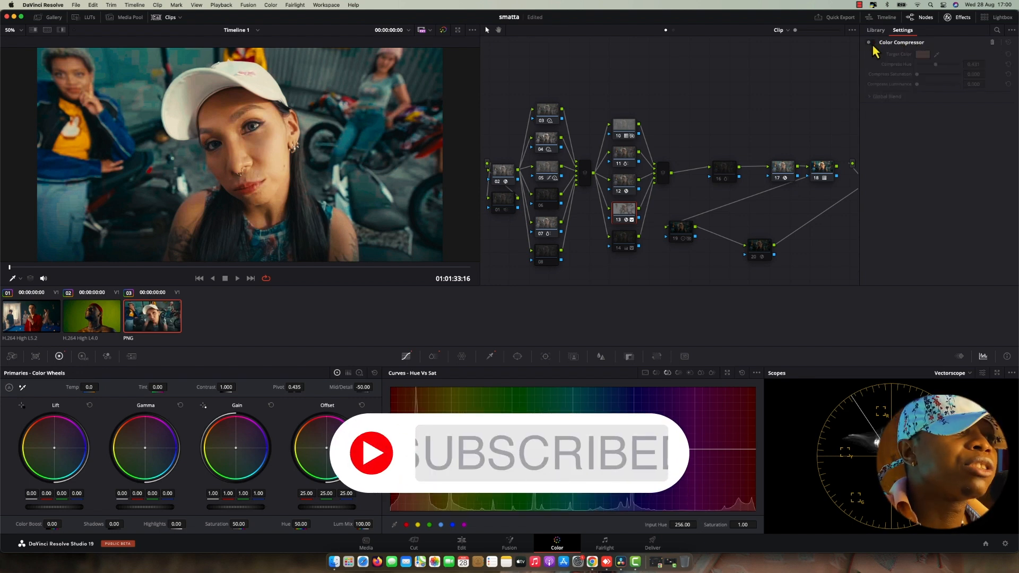
key(super+f)
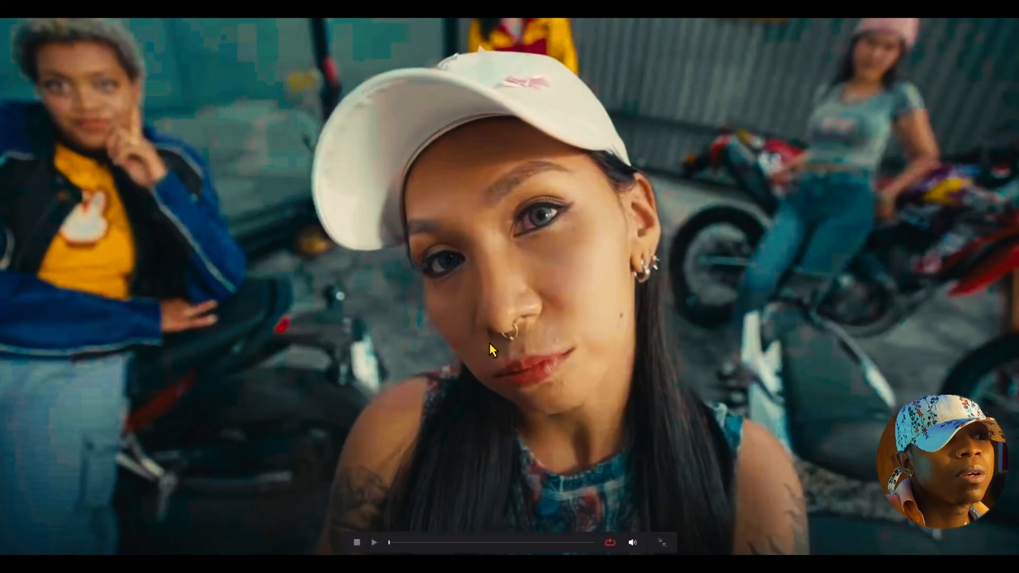
key(super+f)
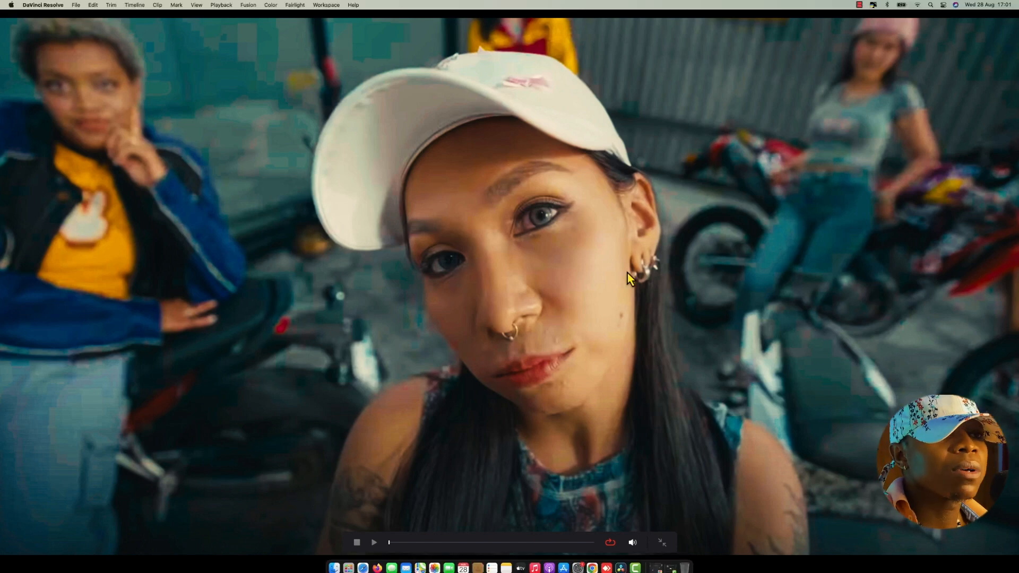
- Switch node 13's Color Compressor effect back on and inspect the skin tones full screen
click(868, 42)
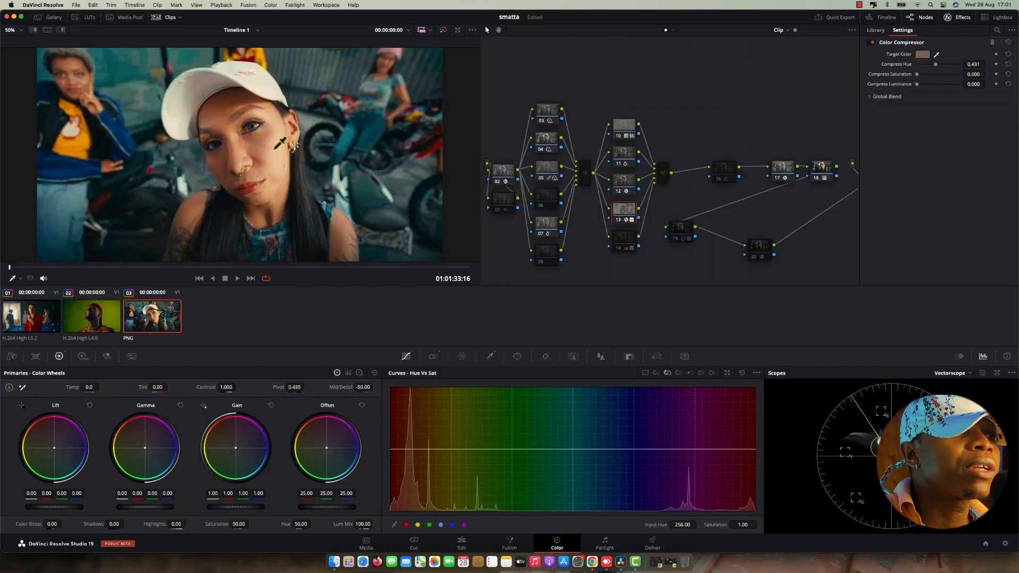
key(super+f)
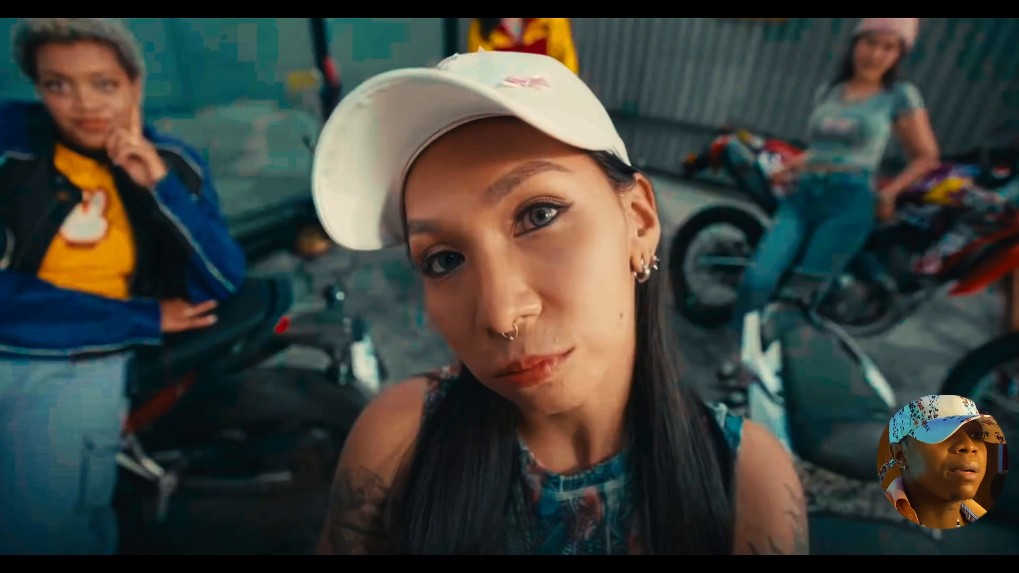
key(super+f)
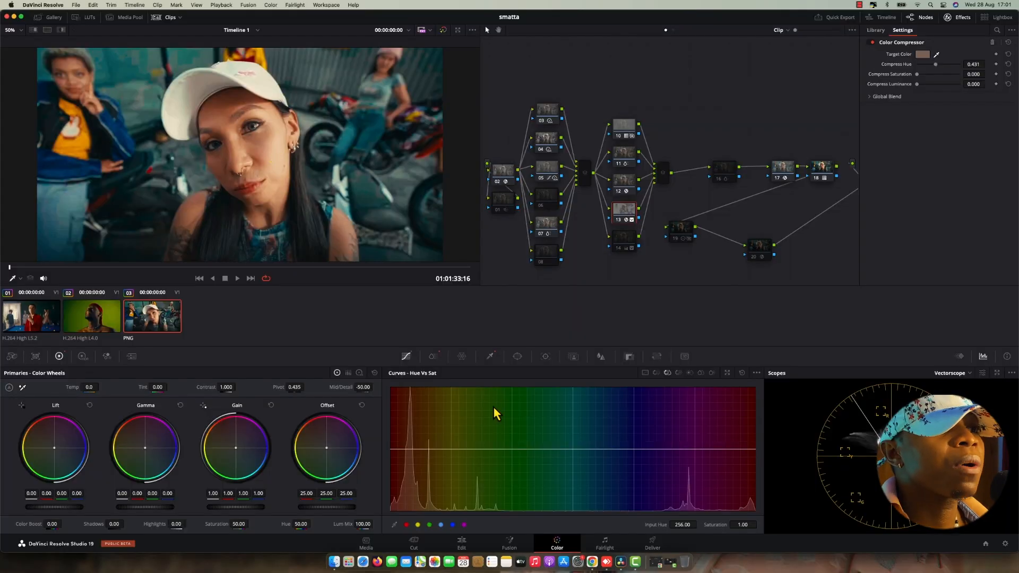
- Review node 13's Hue Vs Sat curve, ColorSlice and HSL Qualifier settings
click(656, 373)
click(667, 373)
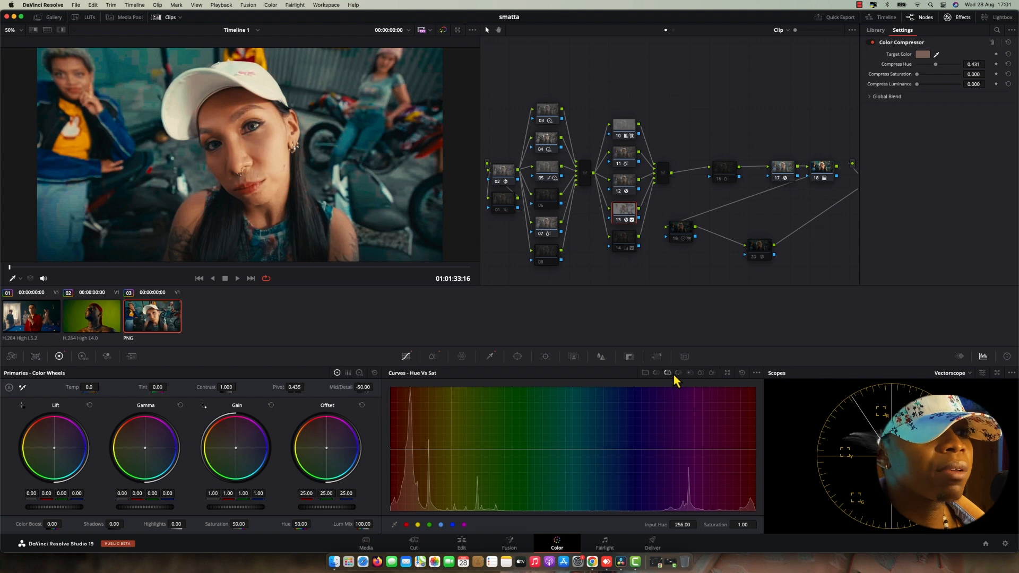
click(433, 356)
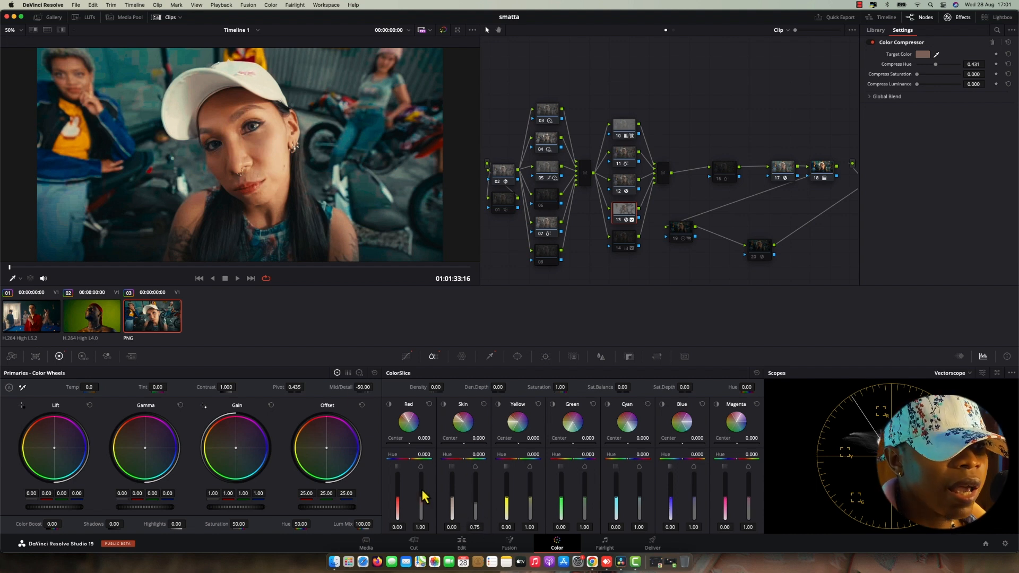
click(489, 356)
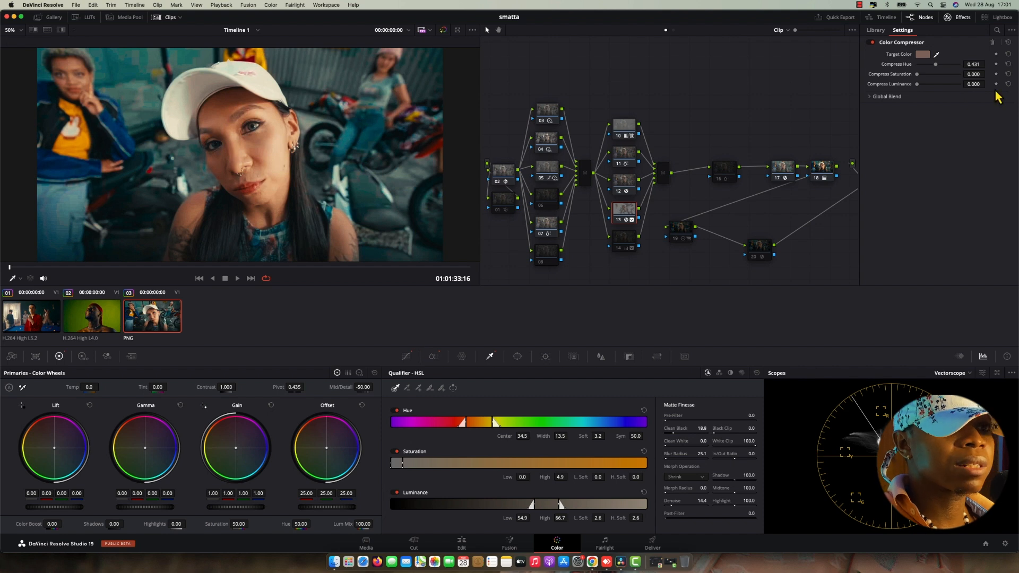
- Show node 13's Custom curve and toggle the node off and on to compare its effect
click(406, 357)
click(645, 373)
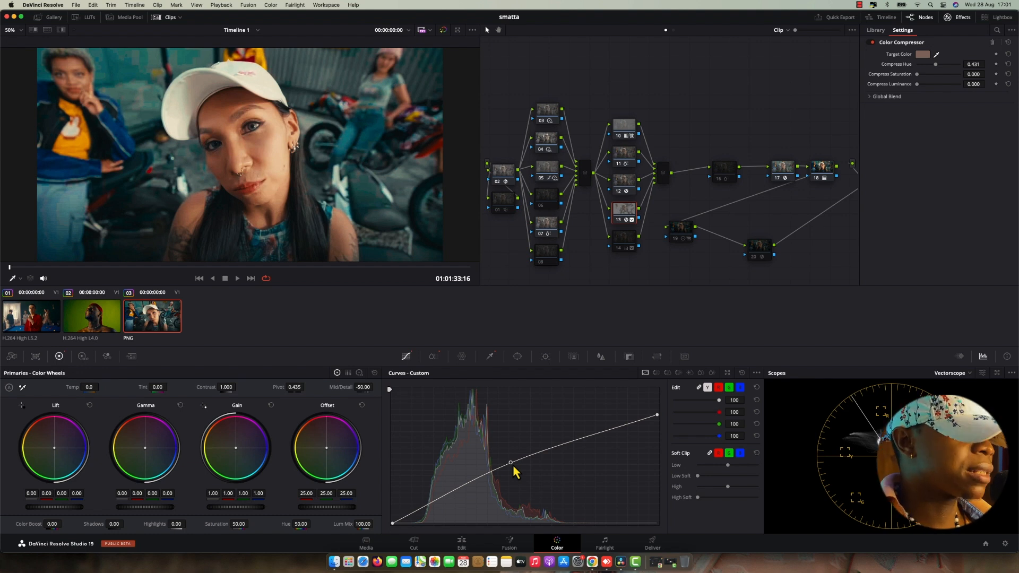
key(super+d)
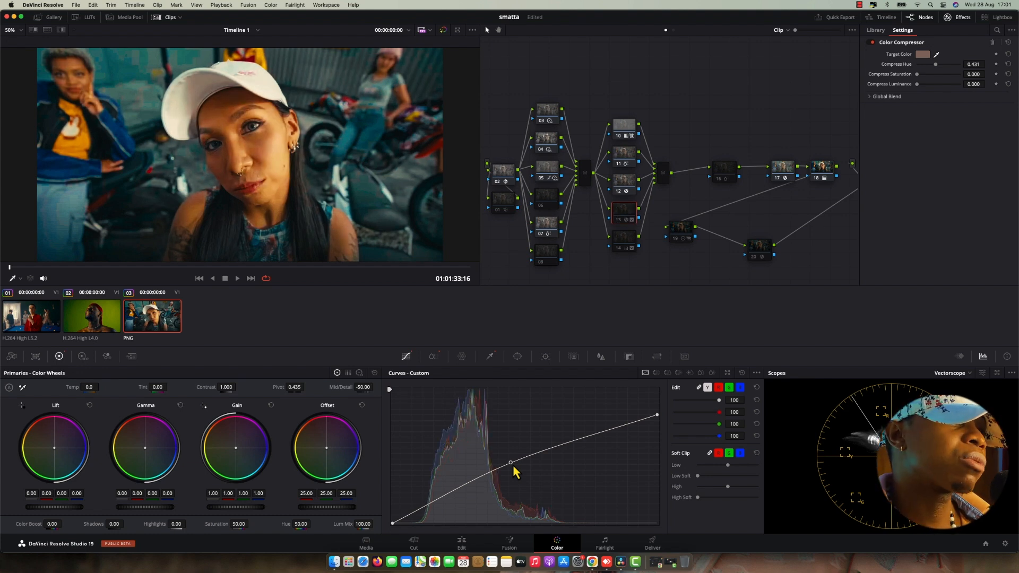
key(super+d)
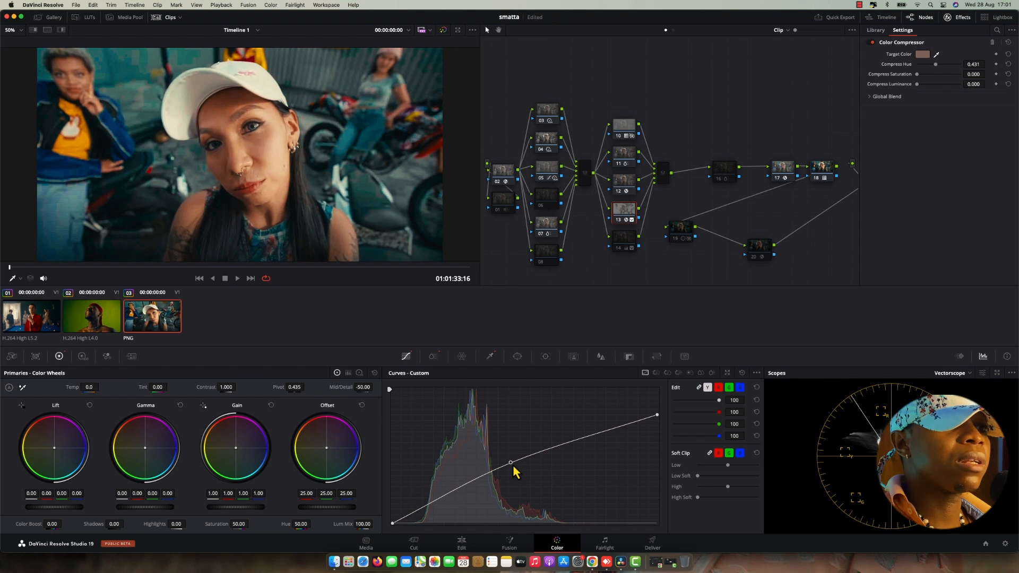
- Toggle node 14 on and off and inspect the image full screen without it
click(626, 243)
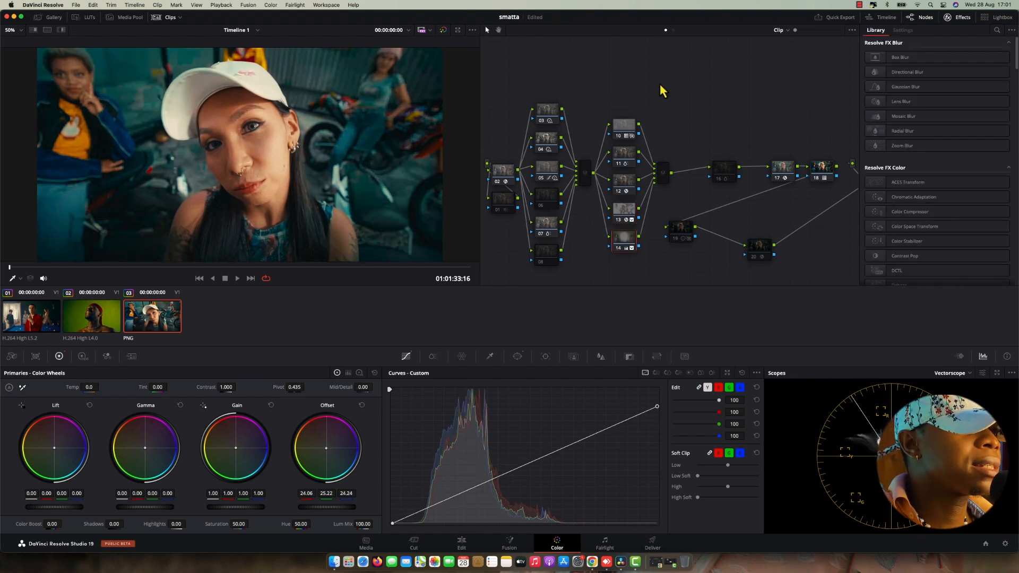
click(623, 247)
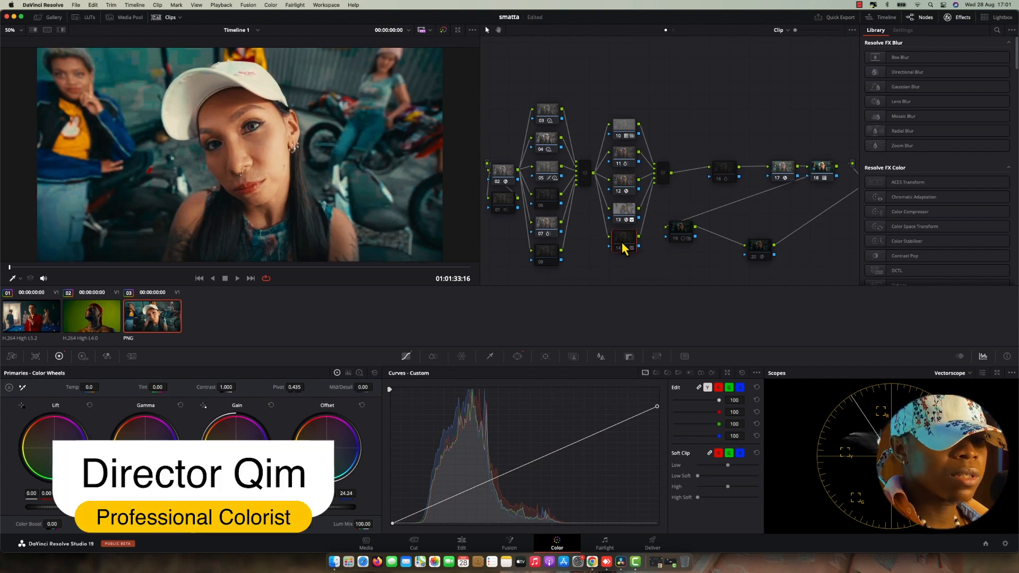
key(super+f)
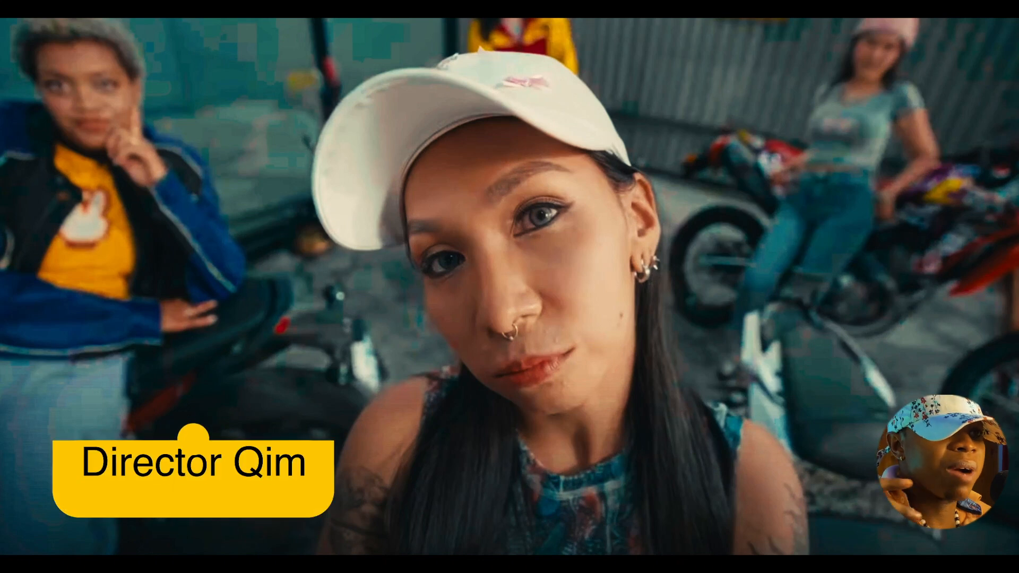